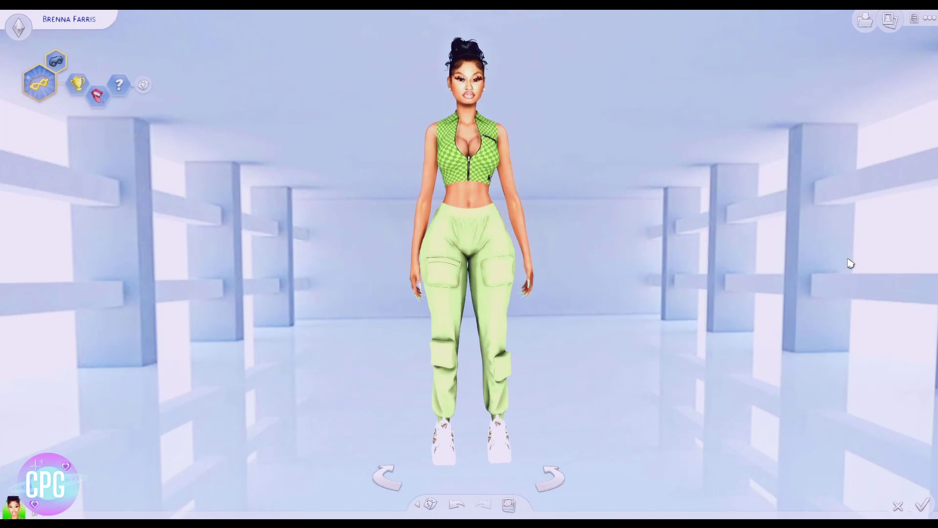
Accept the finished Sim in the green outfit and choose Summer as the season to play in
scroll(735, 353, "up", 3)
scroll(735, 352, "down", 3)
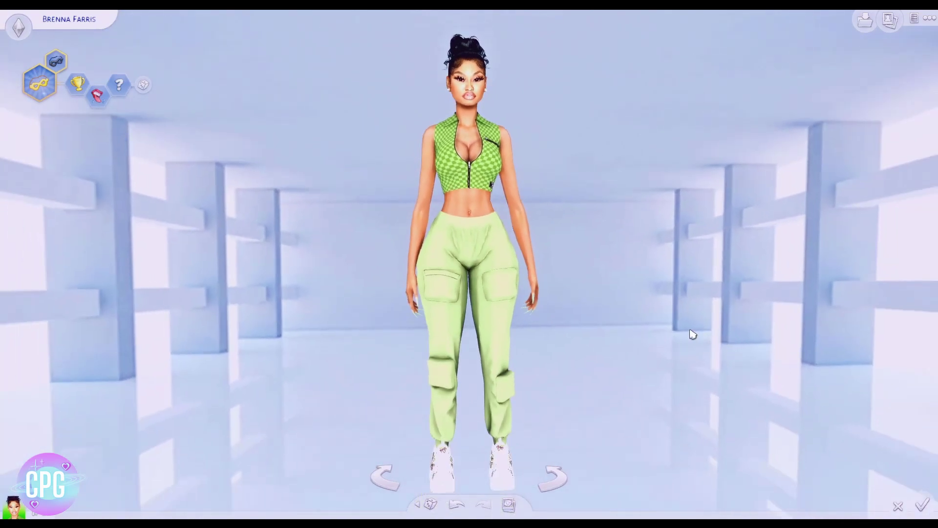
left_click_drag(689, 331, 685, 331)
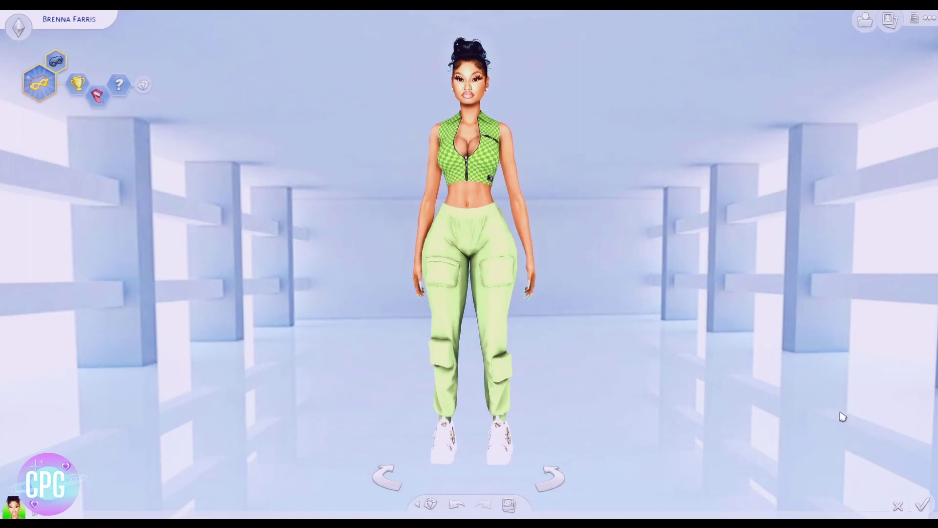
left_click(920, 503)
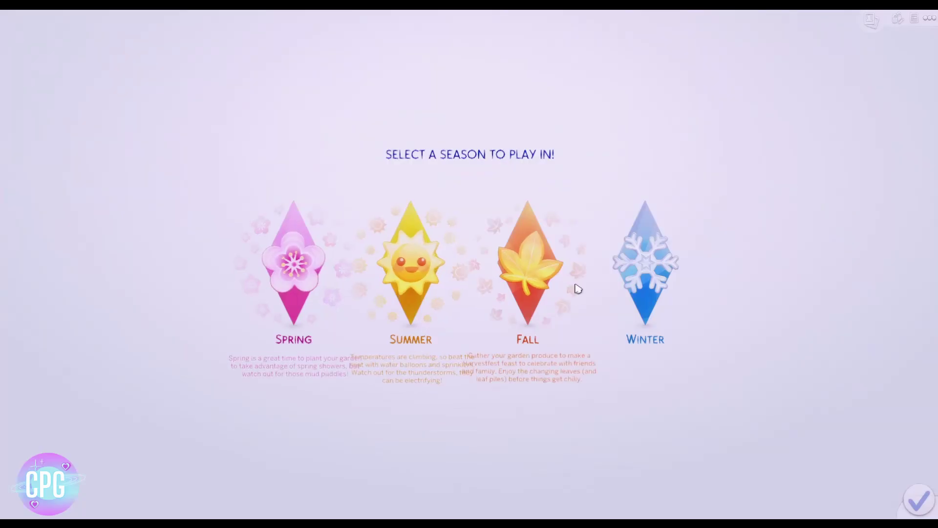
left_click(420, 276)
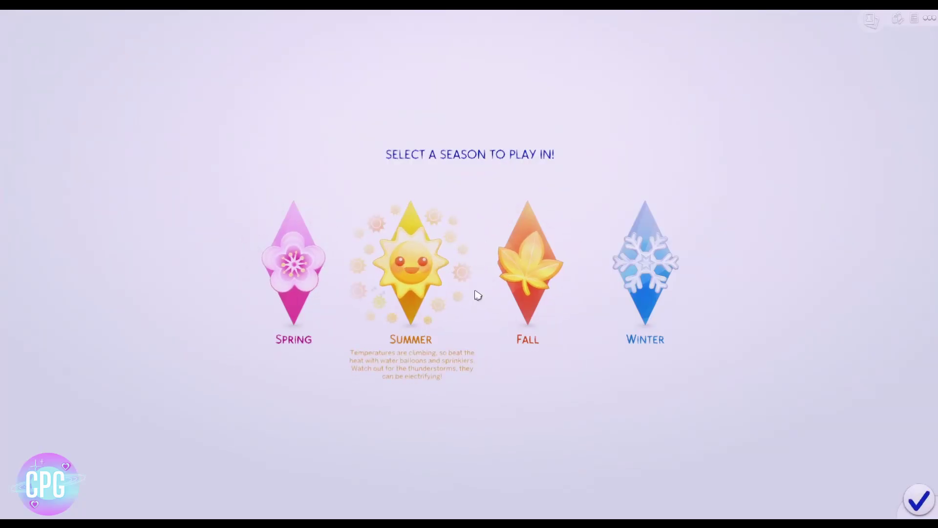
left_click(920, 501)
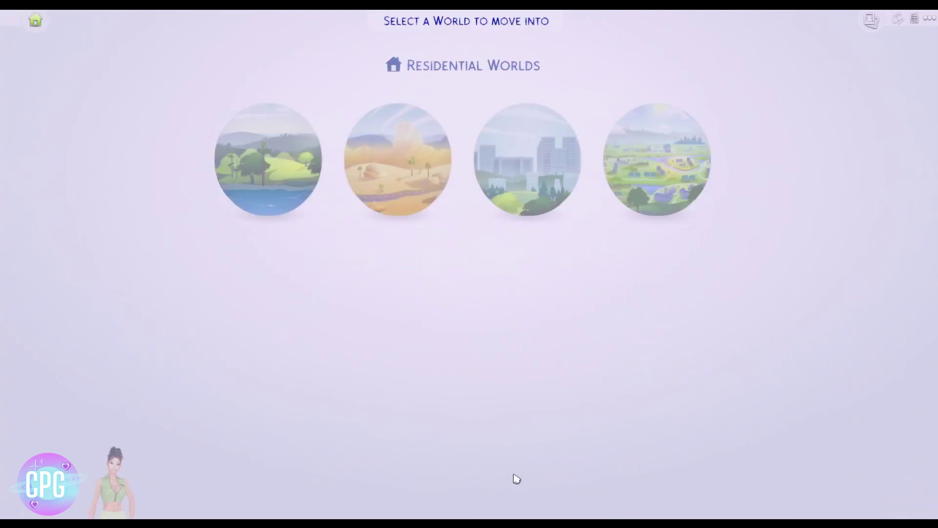
Move the household onto the empty Bargain Bend lot in the green lakeside residential world
left_click(292, 155)
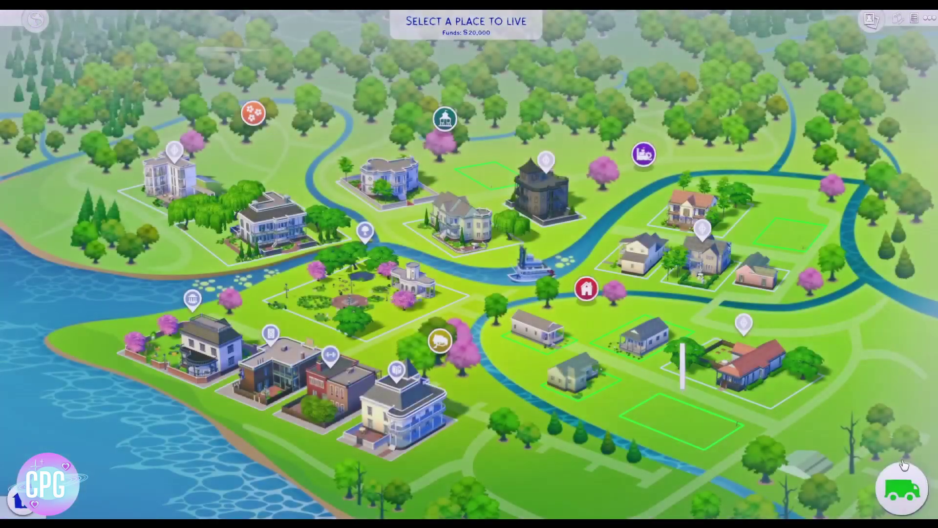
left_click(902, 487)
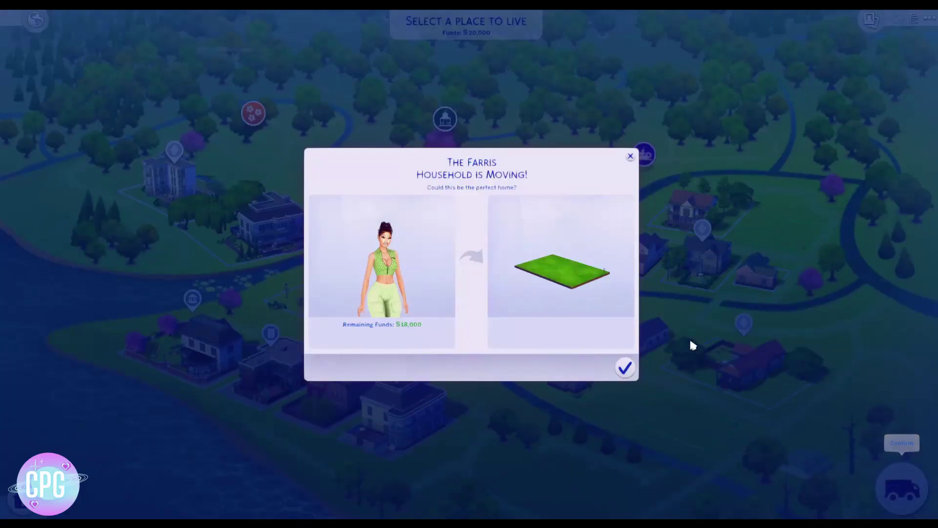
left_click(622, 364)
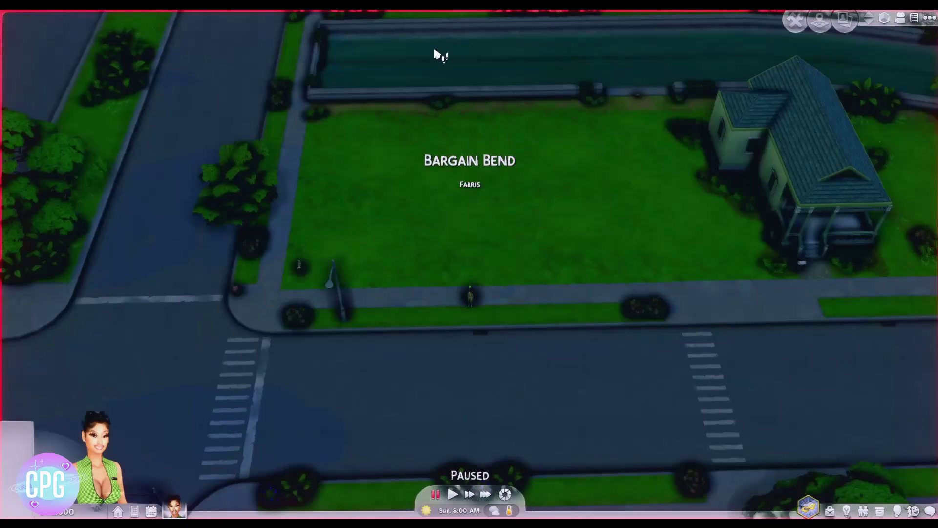
Exit the household's game to the main menu
key("p")
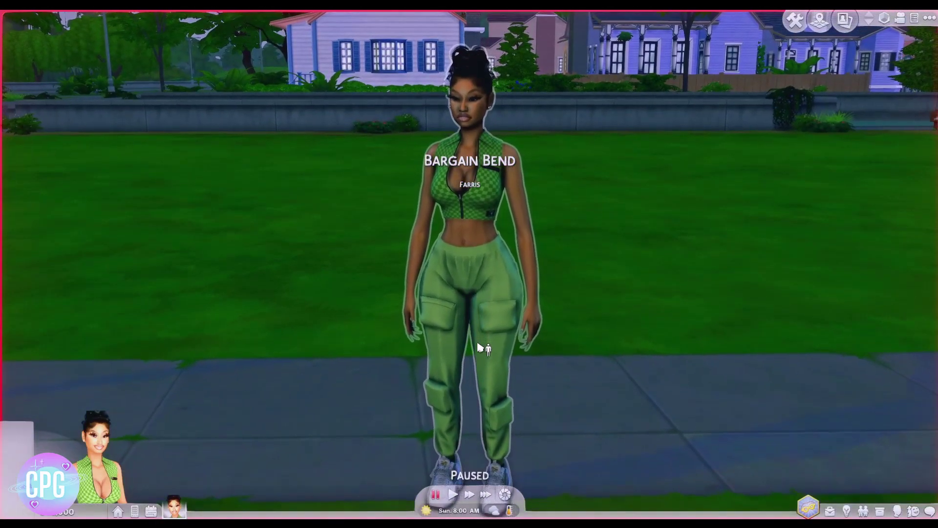
key("Escape")
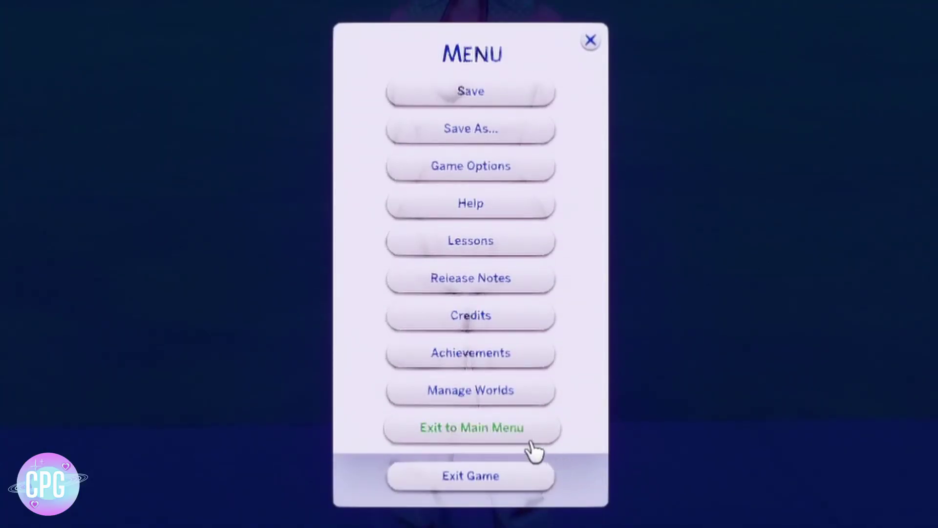
left_click(506, 434)
left_click(574, 275)
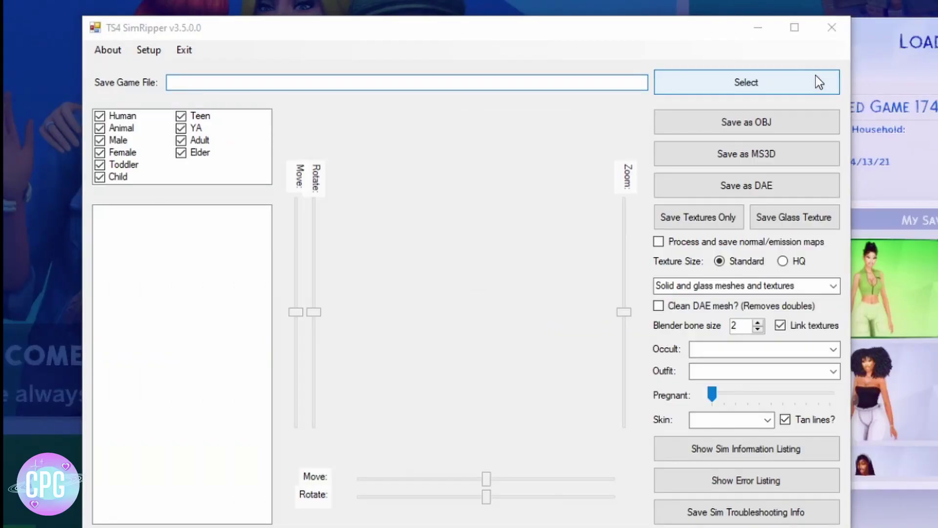
In TS4 SimRipper, load the save game file Slot_000000af.save from The Sims 4 saves folder
left_click(815, 77)
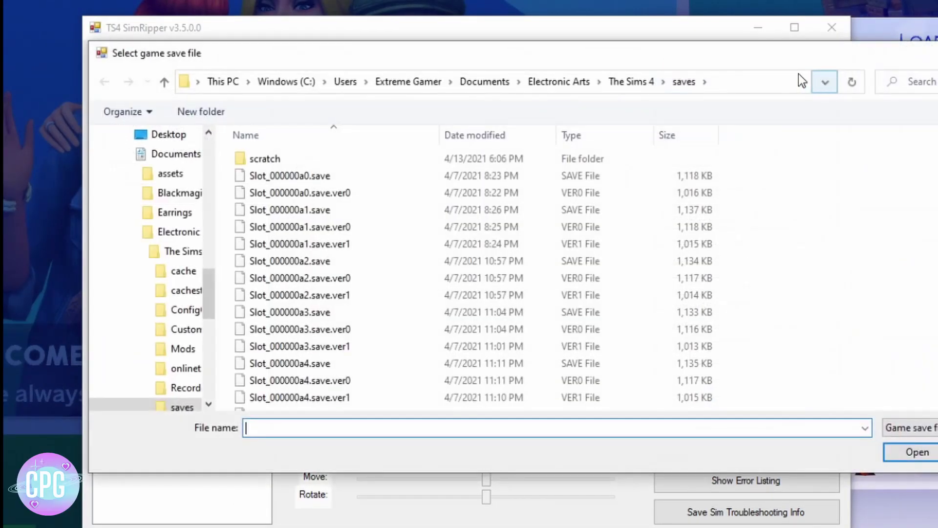
scroll(388, 267, "down", 3)
scroll(388, 271, "down", 8)
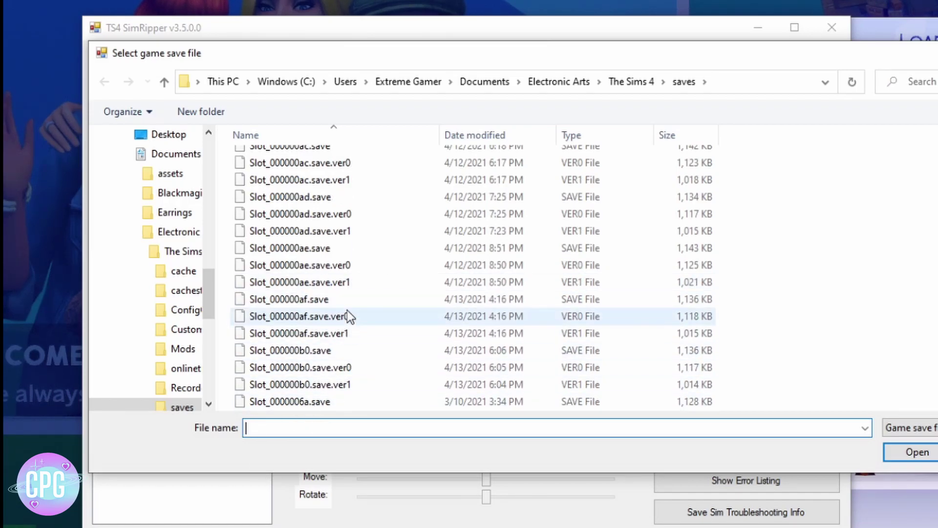
double_click(315, 299)
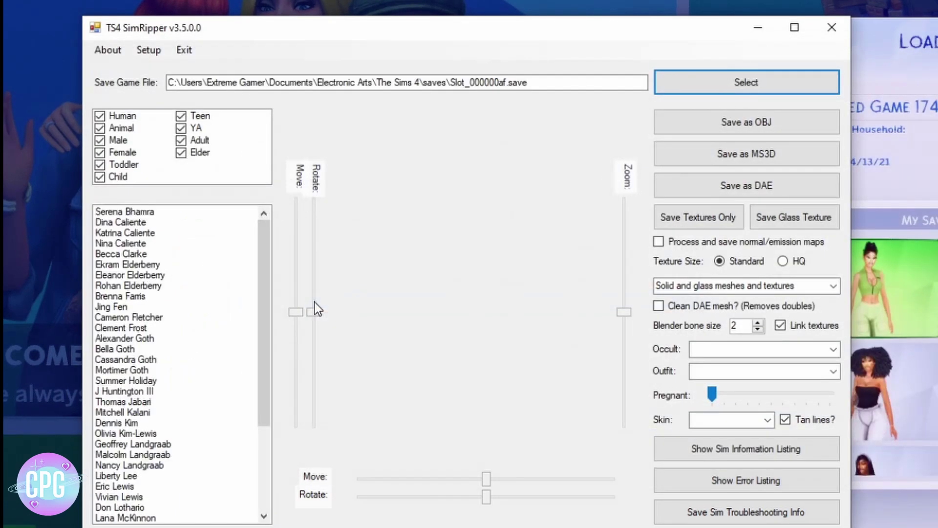
Filter the Sim list to human female young adults by excluding Elder, Adult, Teen, Animal, Toddler, Child and Male
left_click(199, 152)
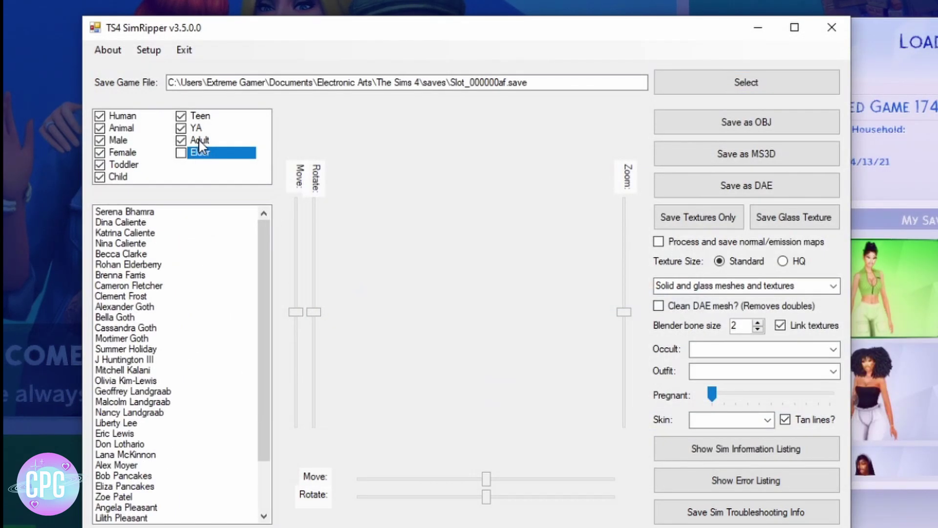
left_click(198, 140)
left_click(199, 115)
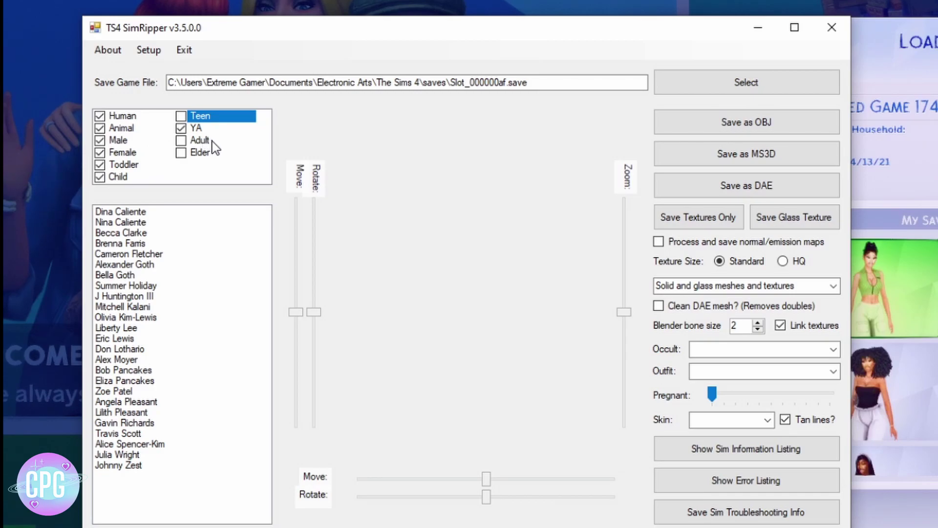
left_click(128, 131)
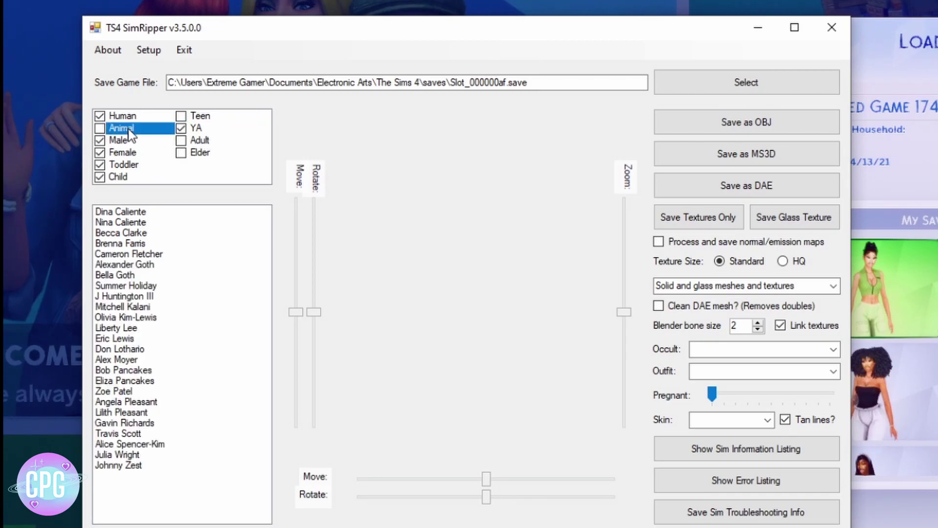
left_click(125, 165)
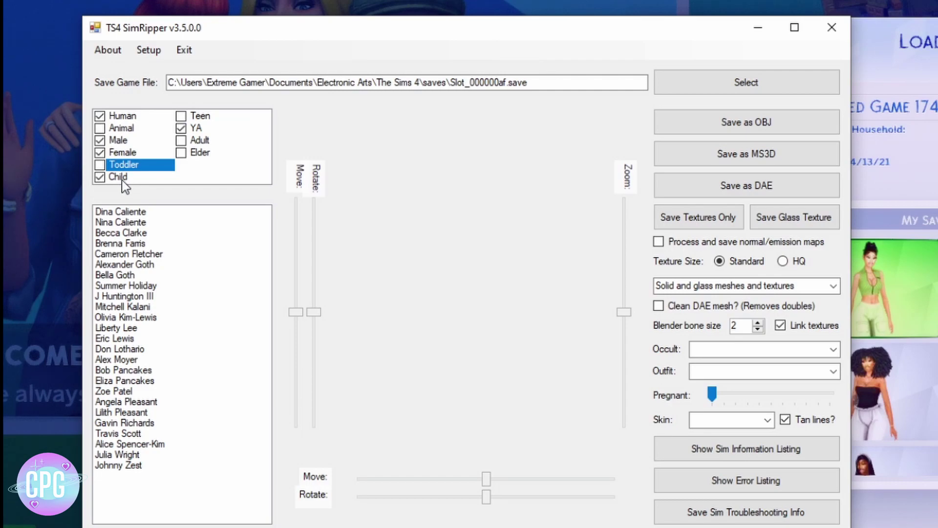
left_click(122, 178)
left_click(123, 141)
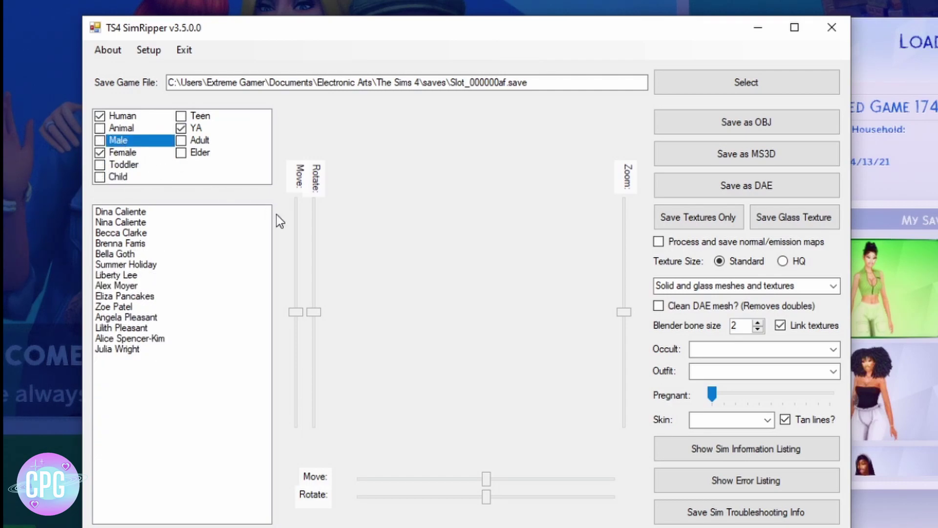
Load the created Sim in the green outfit from the filtered list and put the OBS window out of the way
left_click(135, 244)
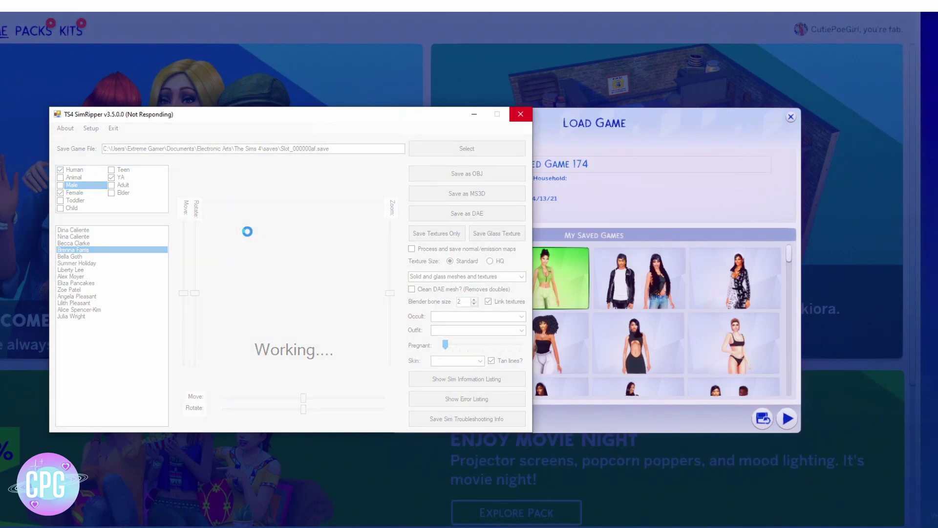
key("alt+Tab")
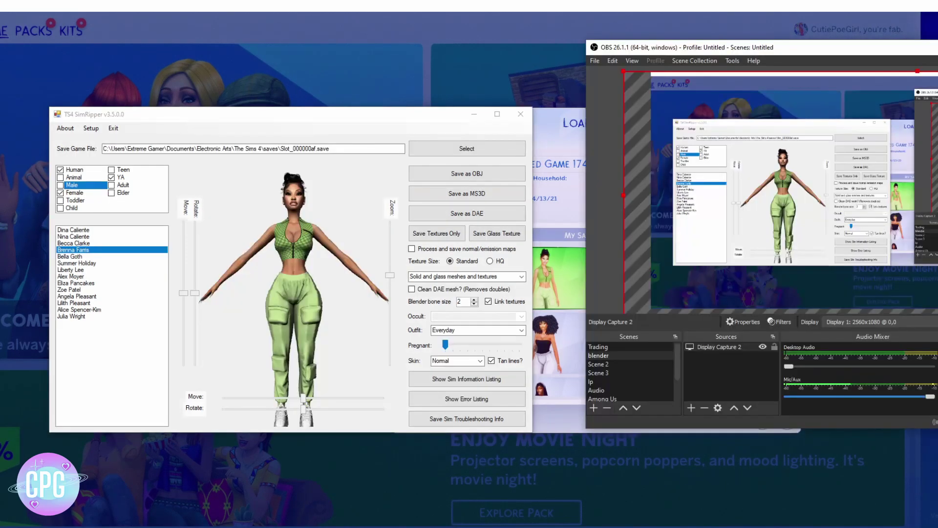
key("super+Down")
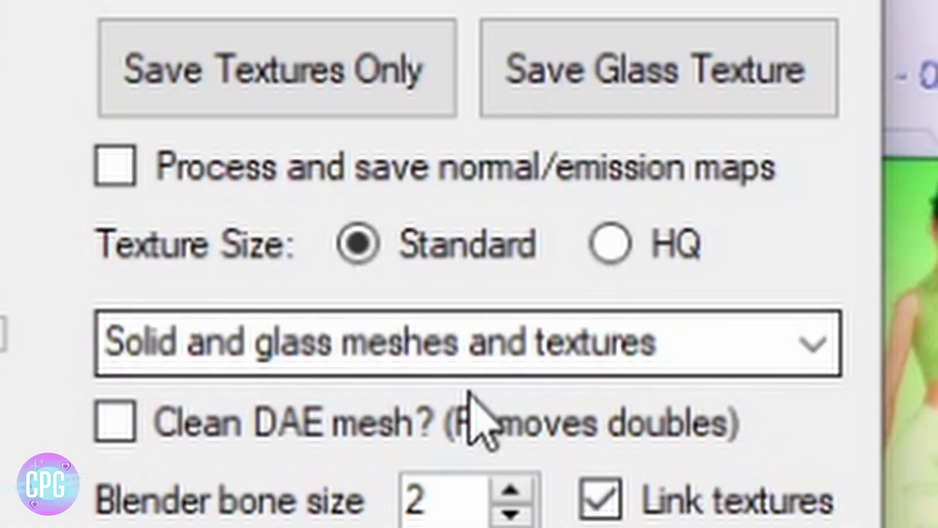
Keep the "Solid and glass meshes and textures" option and save the Sim as a Collada DAE file under the suggested name
left_click(792, 371)
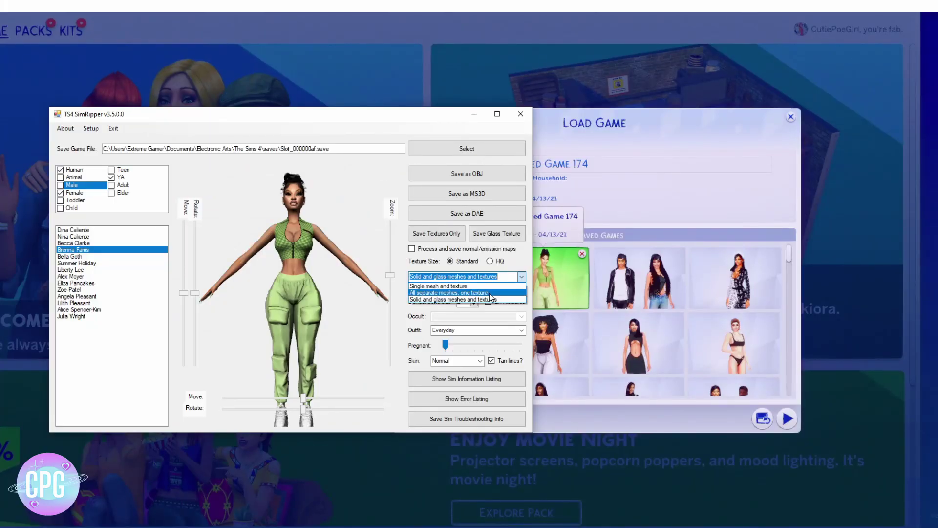
left_click(428, 129)
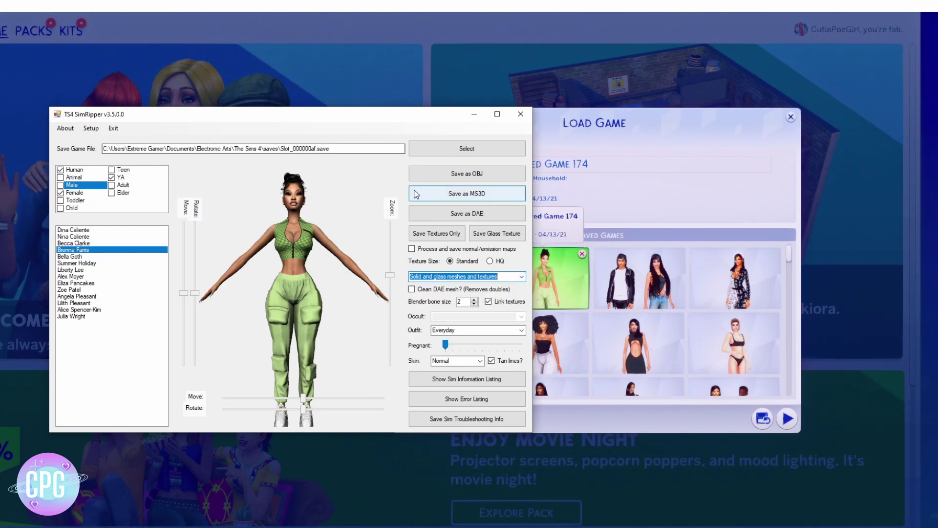
left_click(465, 213)
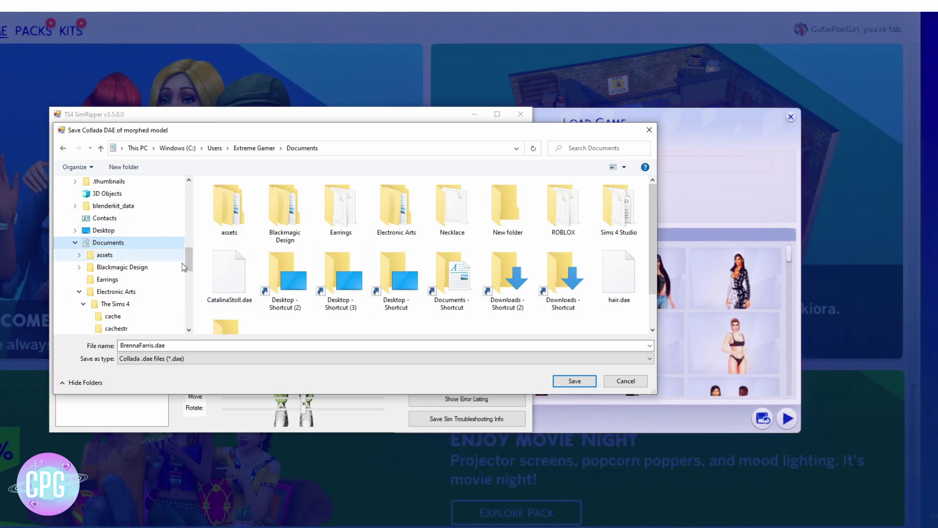
left_click(575, 380)
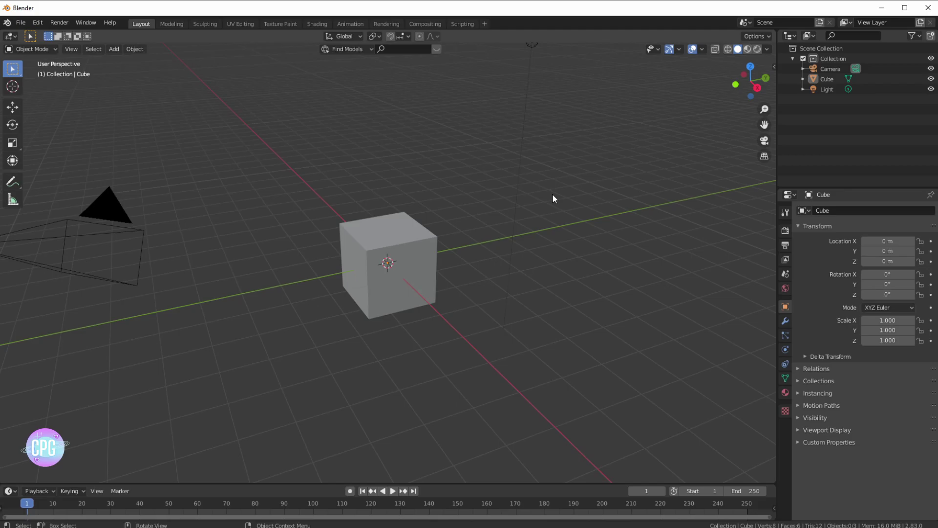
In Blender, delete the default camera, cube and light from the scene
scroll(244, 152, "down", 3)
left_click_drag(244, 200, 494, 344)
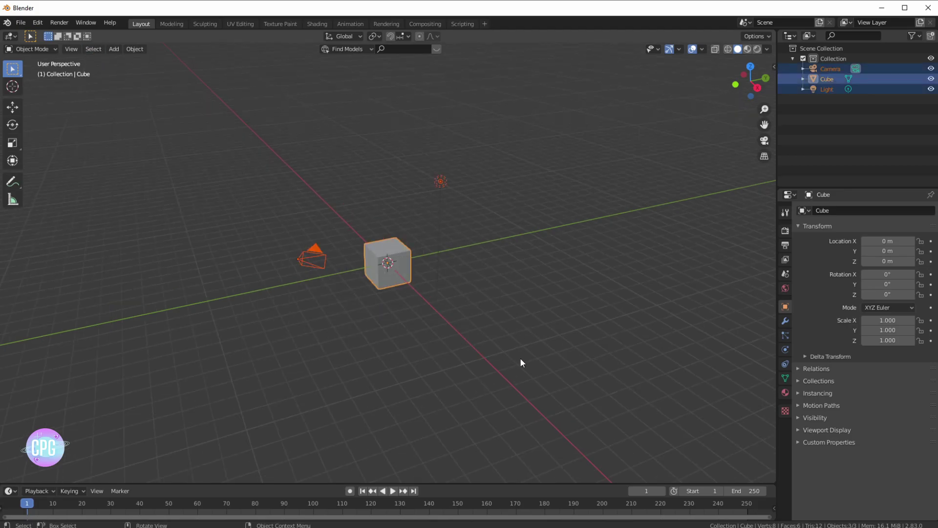
left_click(519, 358)
left_click_drag(223, 118, 539, 328)
key("Delete")
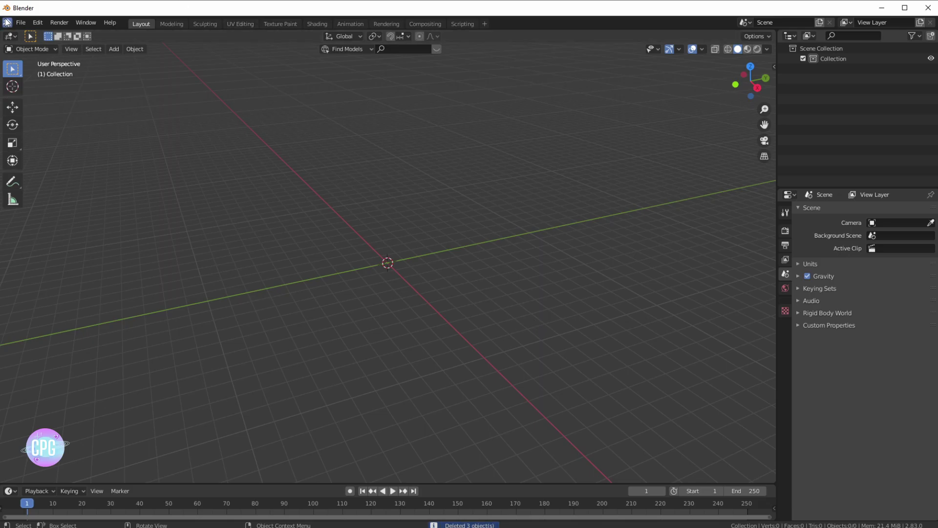
Import the Sim's most recently saved DAE file from the home folder as Collada, keeping the default import options
left_click(19, 23)
mouse_move(98, 161)
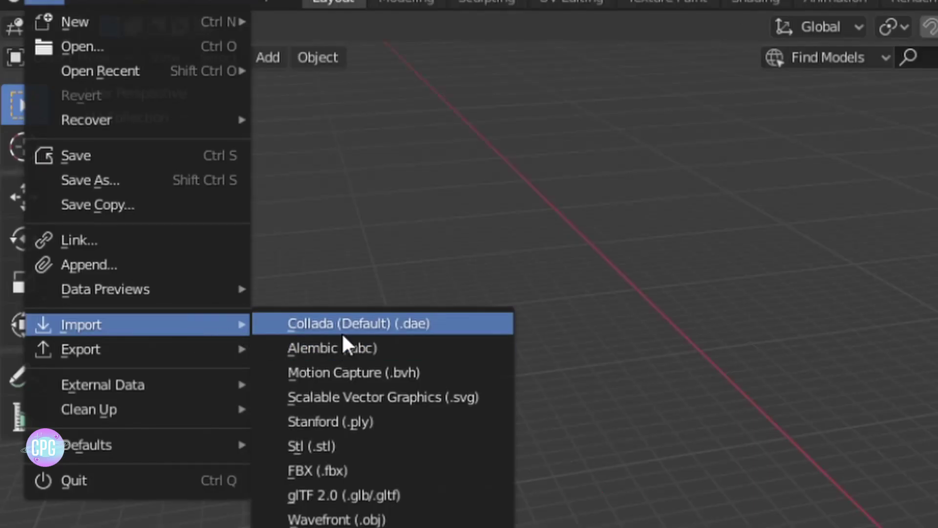
left_click(348, 326)
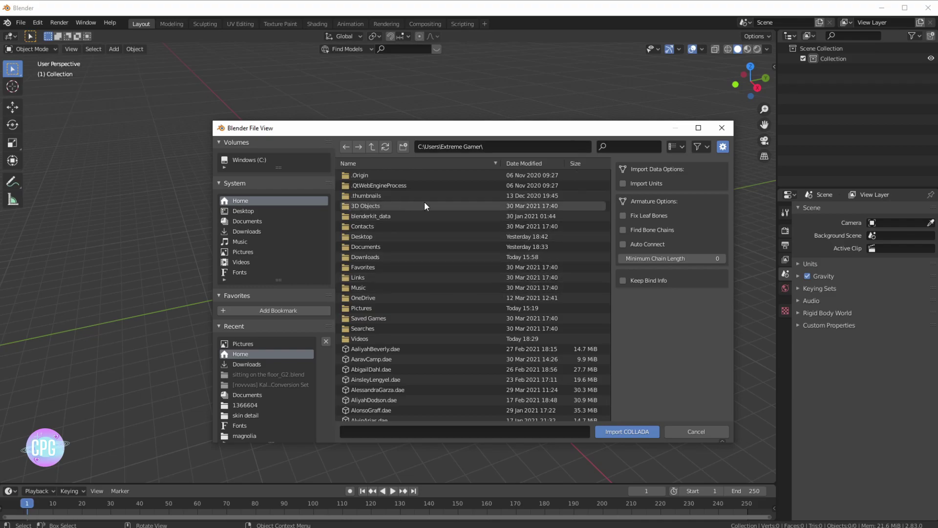
scroll(468, 216, "down", 5)
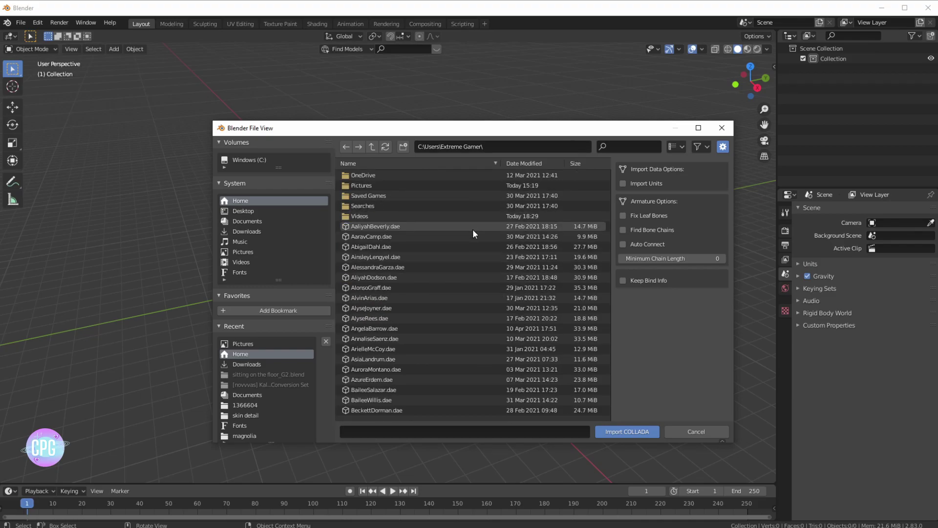
scroll(473, 230, "down", 1)
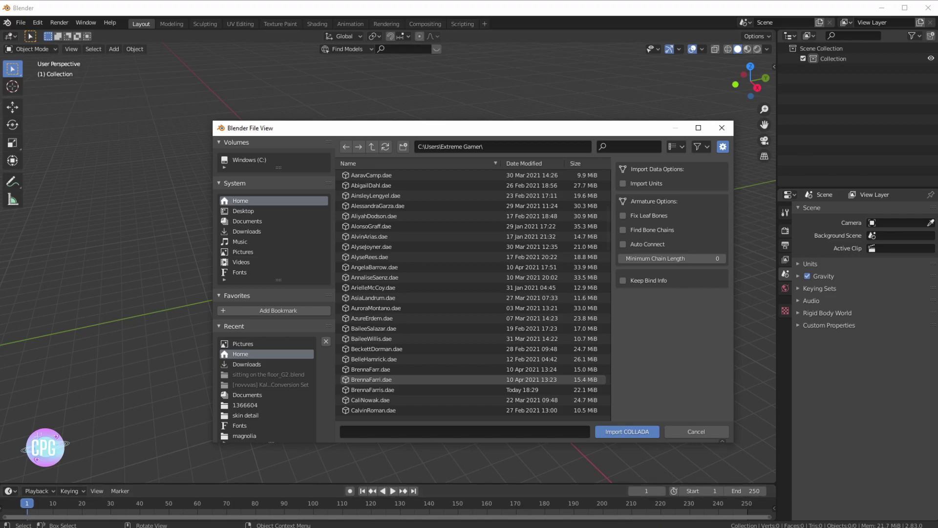
mouse_move(752, 520)
left_click(805, 513)
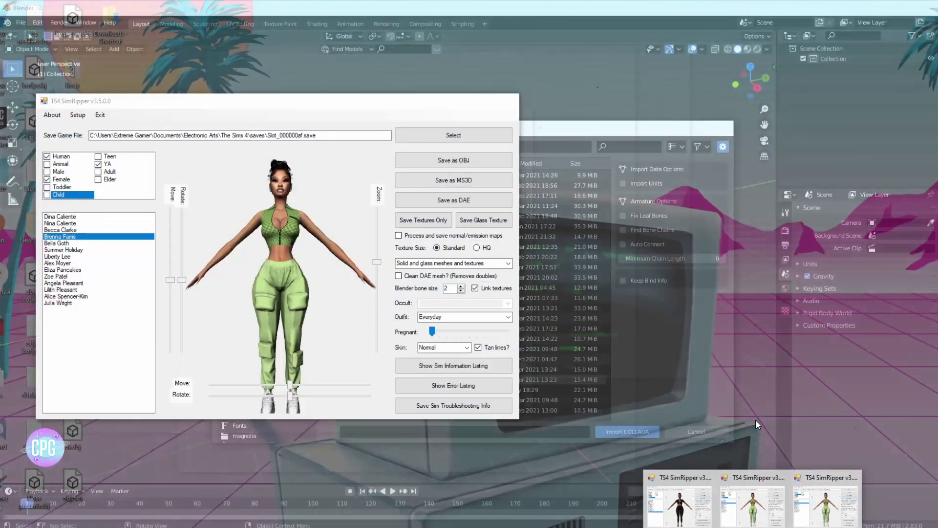
left_click(826, 392)
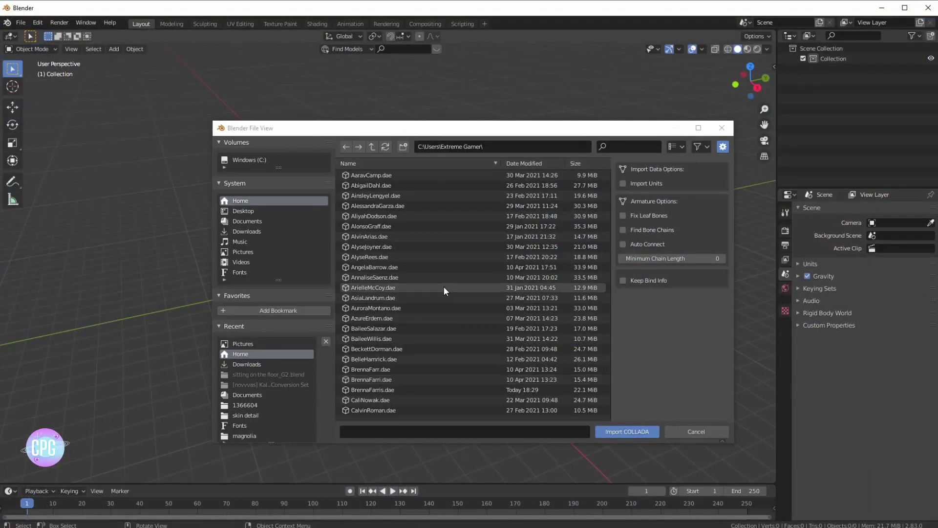
scroll(443, 287, "down", 2)
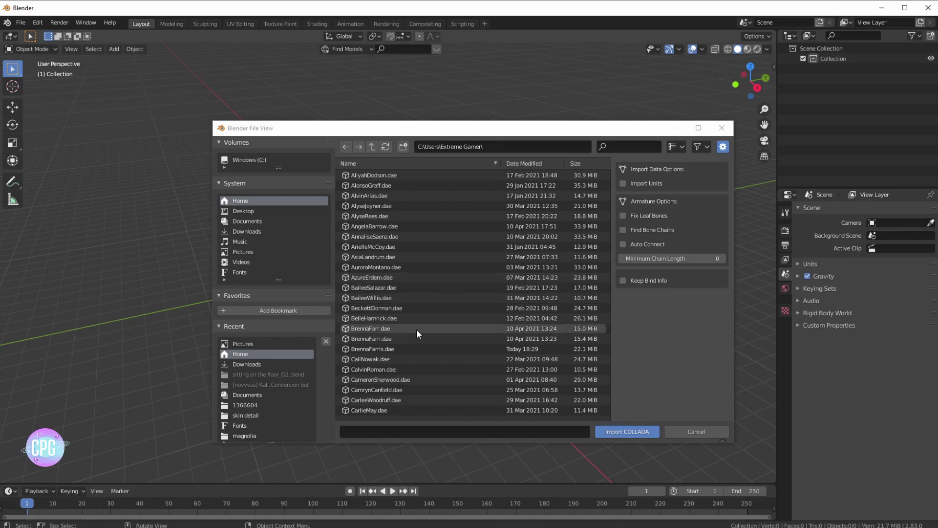
double_click(401, 347)
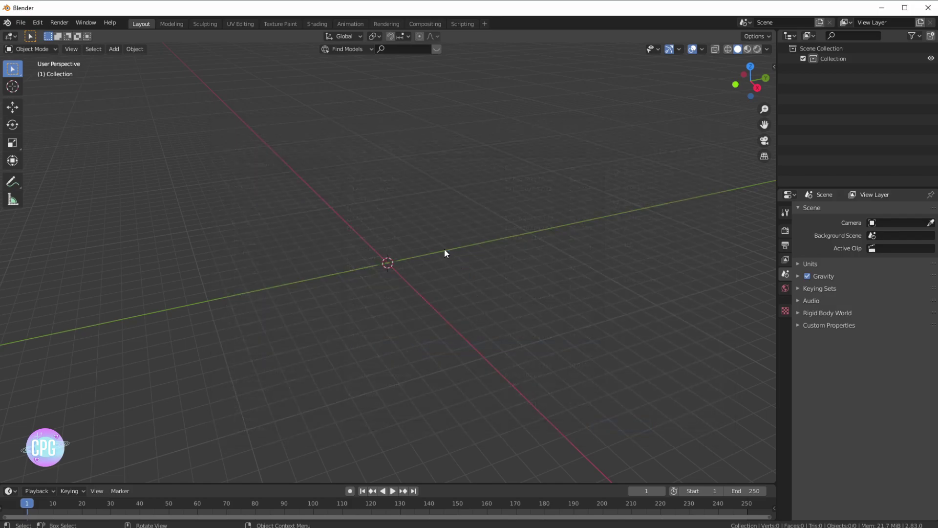
Switch to the Shading workspace and inspect the imported Sim with its textures displayed
scroll(445, 249, "up", 5)
left_click(451, 245)
middle_click_drag(451, 245, 436, 324)
scroll(540, 412, "down", 2)
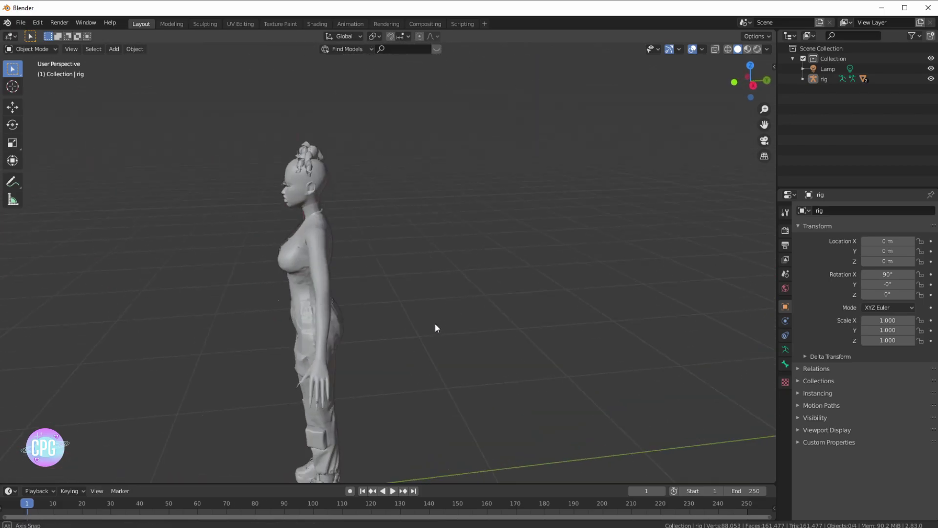
scroll(332, 262, "up", 5)
middle_click_drag(332, 262, 354, 249)
scroll(401, 280, "up", 2)
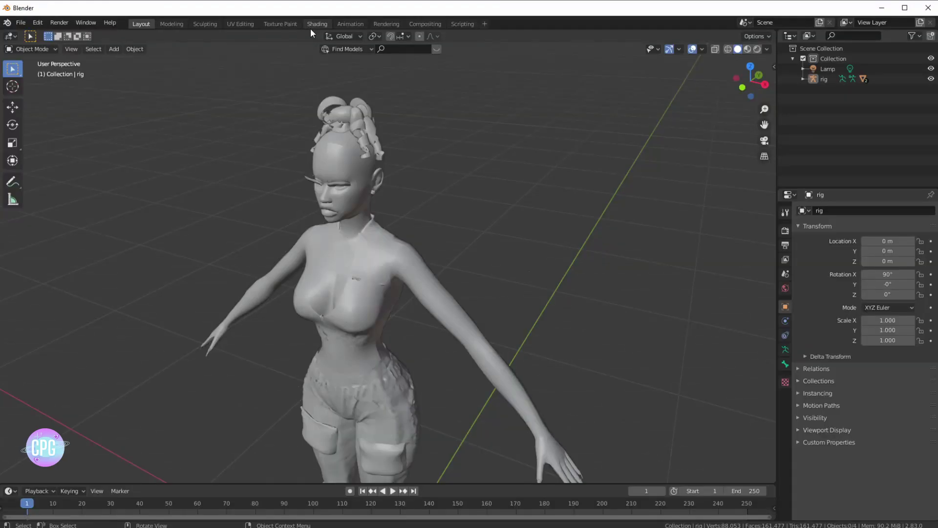
left_click(313, 25)
scroll(480, 227, "up", 10)
scroll(553, 229, "down", 3)
scroll(548, 227, "up", 2)
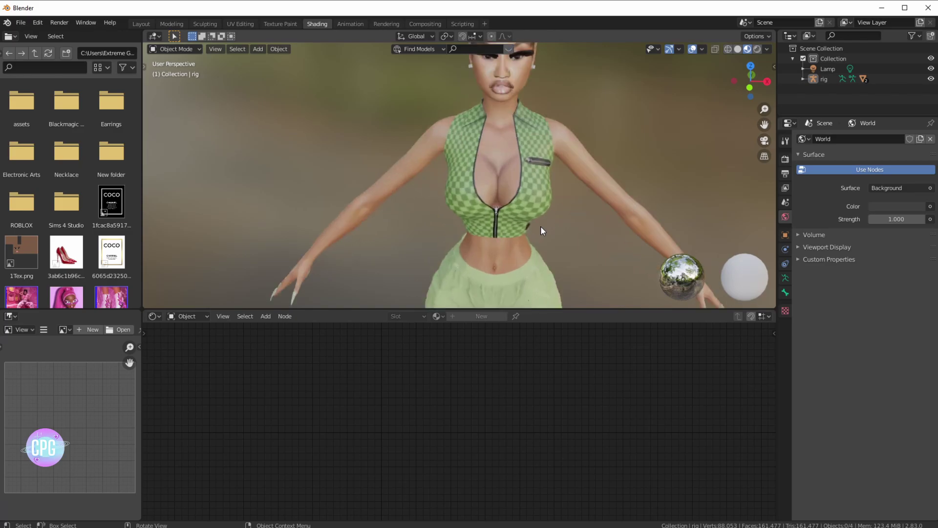
scroll(479, 229, "down", 6)
scroll(538, 187, "up", 4)
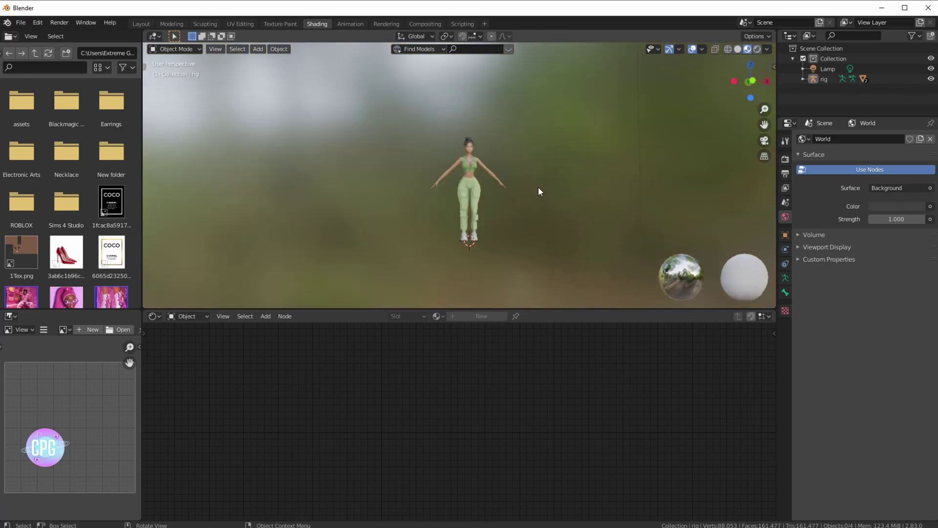
Select the Sim's body mesh to show its Material_001 nodes, and inspect the hair and eyelashes up close
left_click(480, 191)
scroll(538, 182, "up", 10)
middle_click_drag(486, 213, 377, 232)
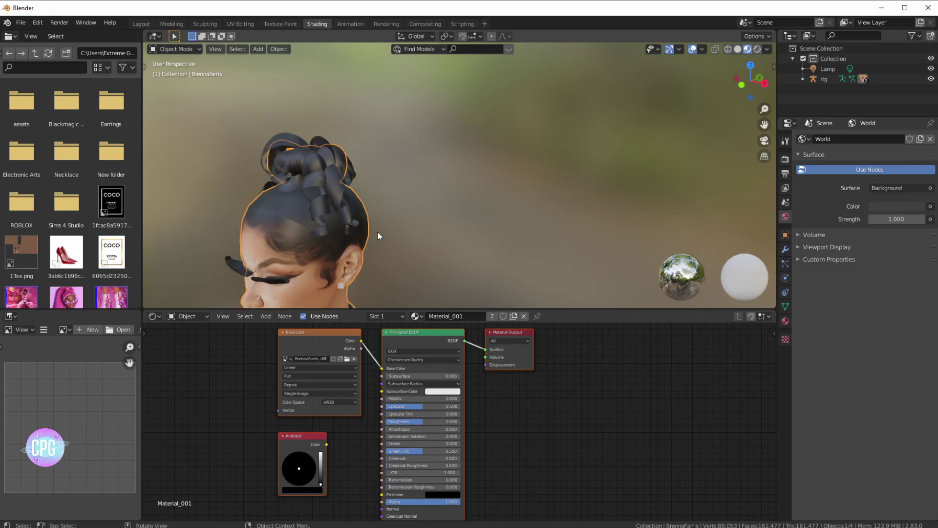
scroll(387, 218, "down", 3)
middle_click_drag(388, 218, 479, 254)
Connect the Color output of the Specular texture node to the Specular input of the Principled BSDF
scroll(484, 421, "down", 2)
mouse_move(484, 420)
middle_mouse_down()
mouse_move(489, 395)
mouse_move(479, 411)
mouse_move(497, 425)
middle_mouse_up()
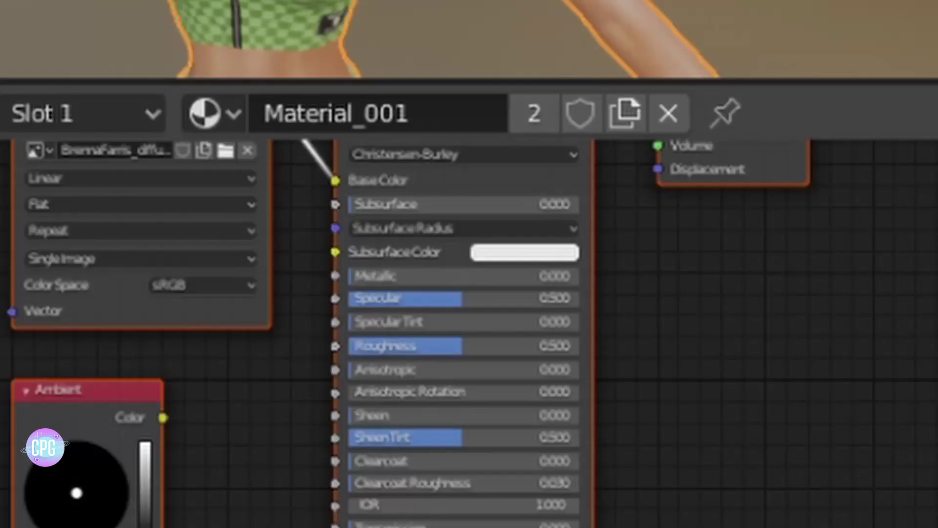
left_click_drag(323, 525, 334, 299)
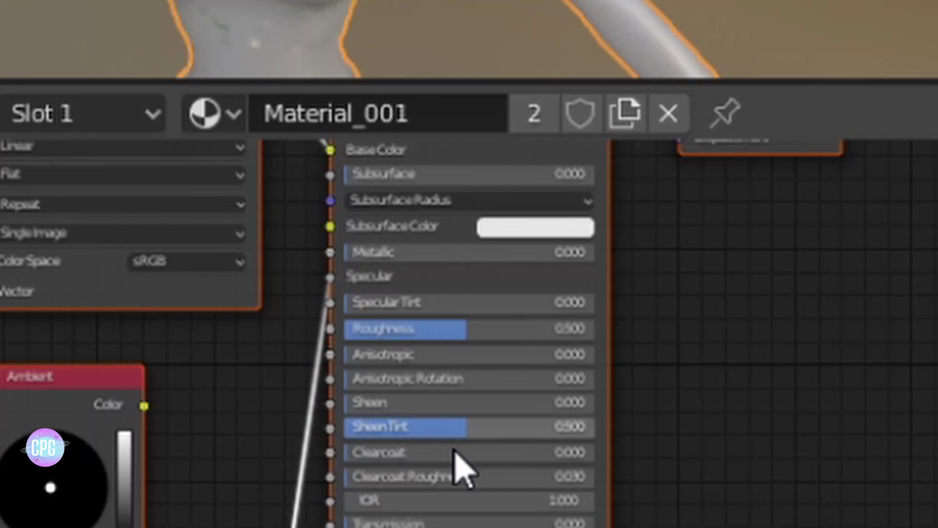
scroll(427, 306, "up", 3)
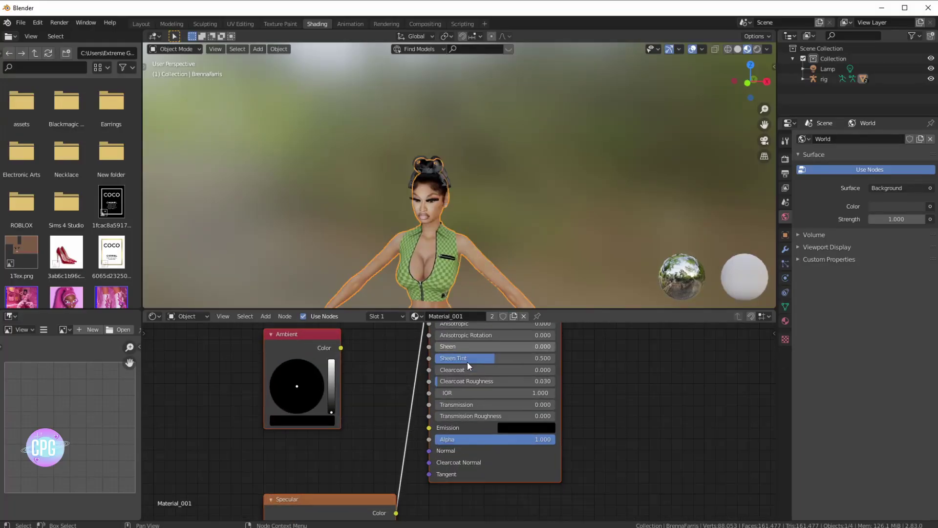
middle_click_drag(467, 362, 473, 518)
scroll(468, 465, "down", 2)
scroll(462, 429, "up", 2)
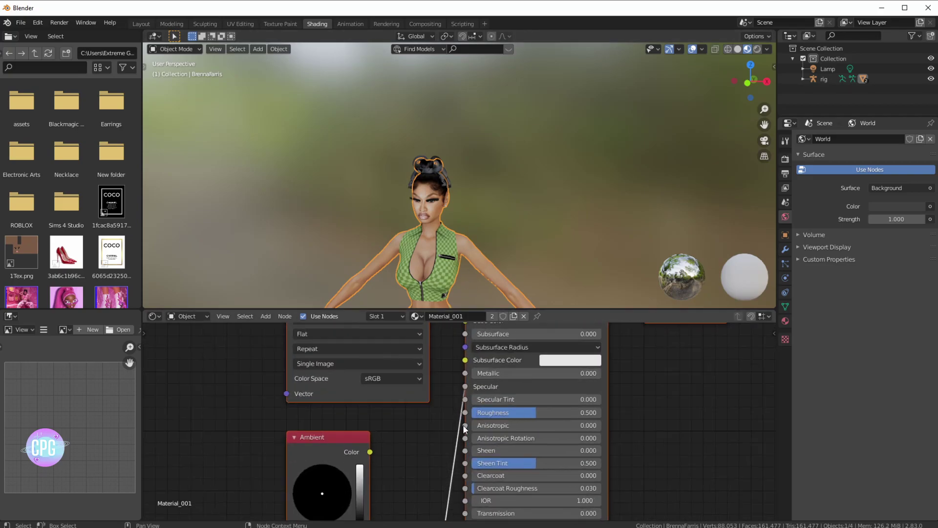
Add a Mix Shader node on the link between the Principled BSDF and the Material Output
scroll(476, 386, "down", 2)
middle_click_drag(476, 385, 495, 476)
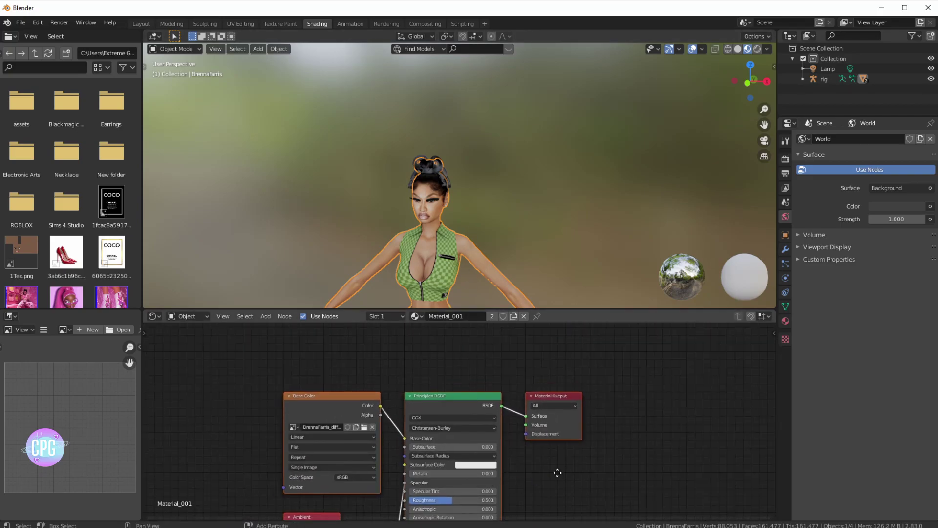
scroll(514, 441, "up", 1)
key("shift+a")
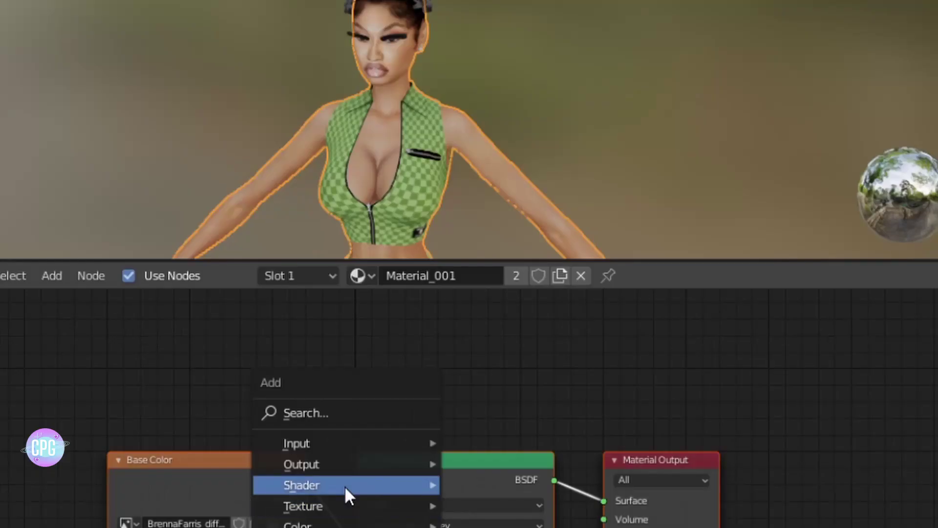
mouse_move(344, 486)
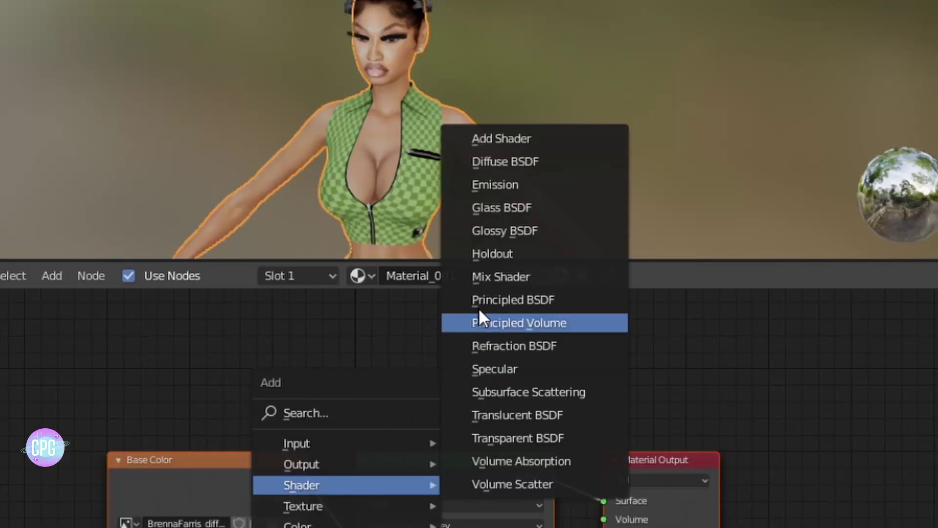
left_click(485, 276)
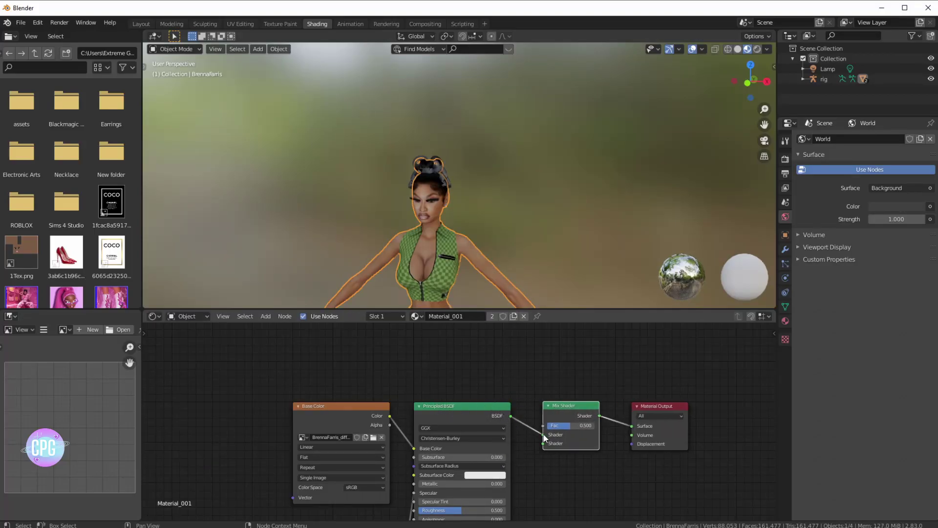
Move the Principled BSDF link to the Mix Shader's second Shader input and connect the Base Color texture's Alpha to Fac
left_click_drag(544, 436, 513, 414)
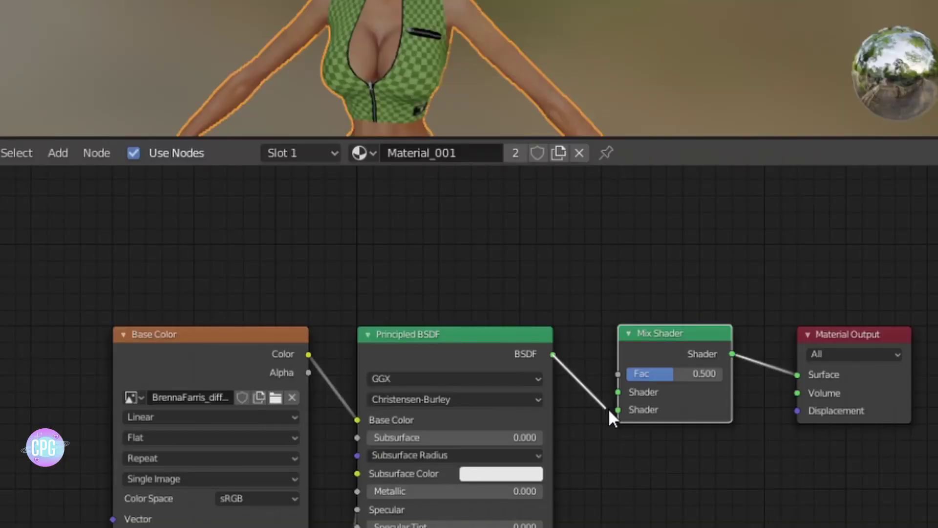
left_click_drag(611, 418, 615, 411)
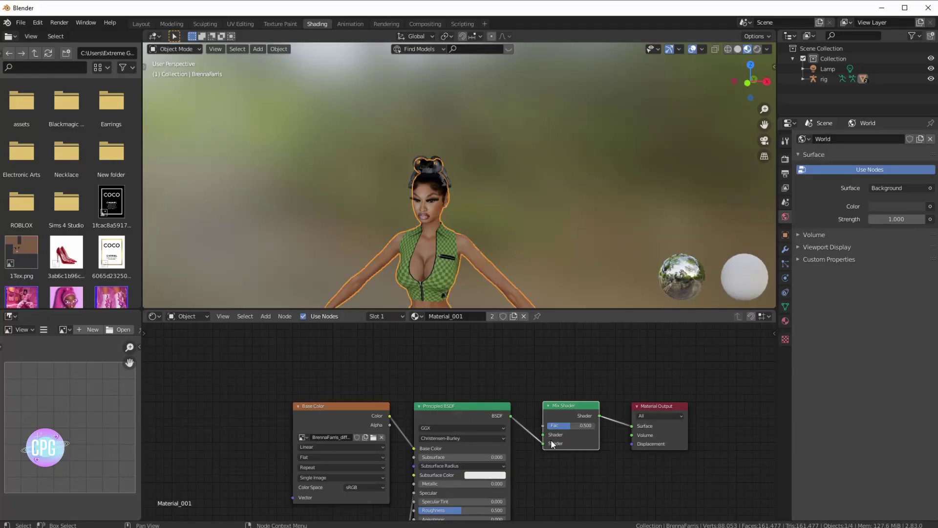
left_click_drag(389, 424, 547, 429)
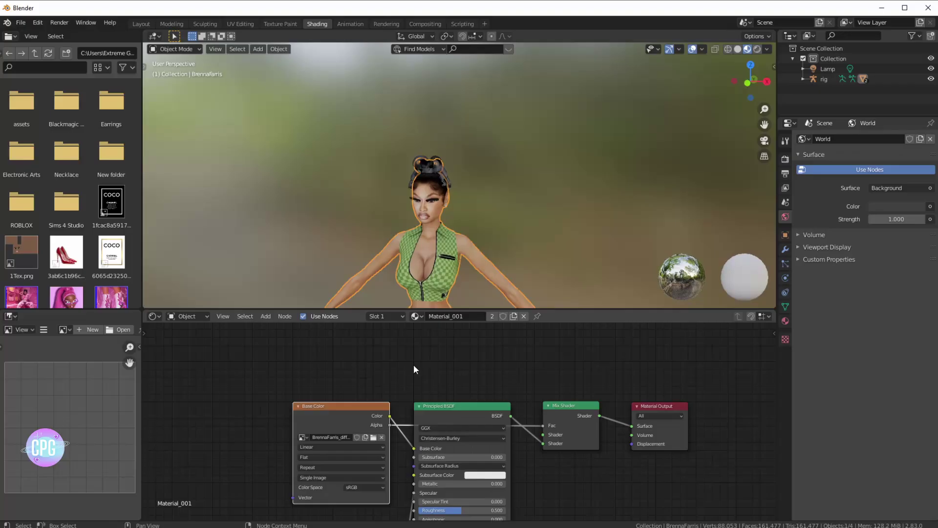
Add a Transparent BSDF node above the Principled BSDF and connect it to the Mix Shader's first Shader input
key("shift+a")
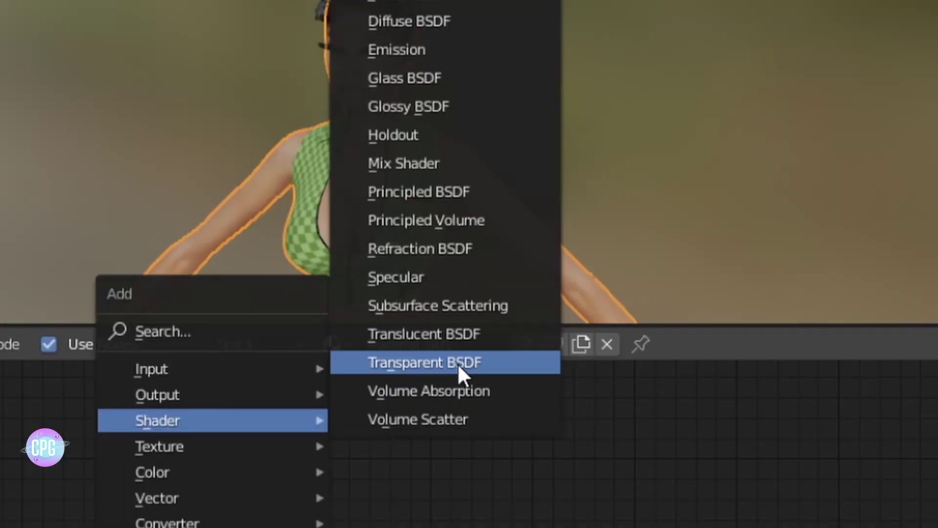
left_click(457, 363)
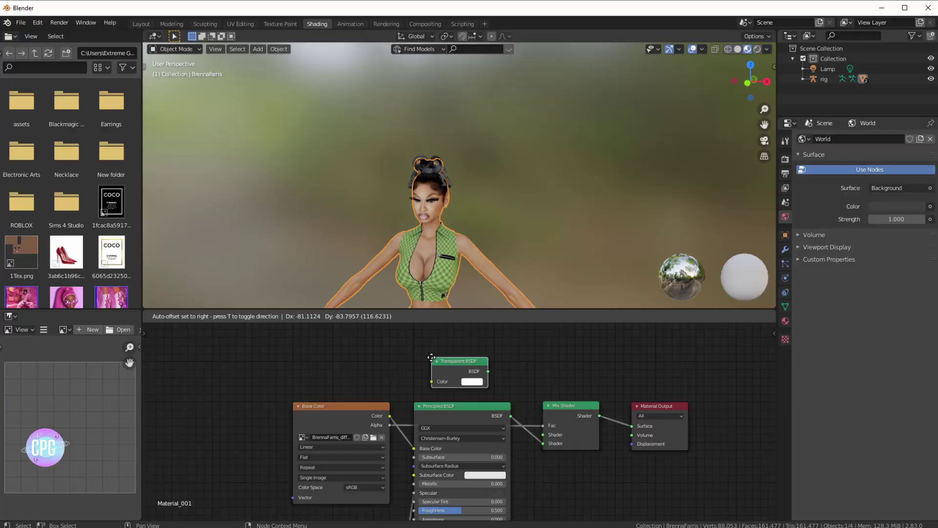
left_click(431, 357)
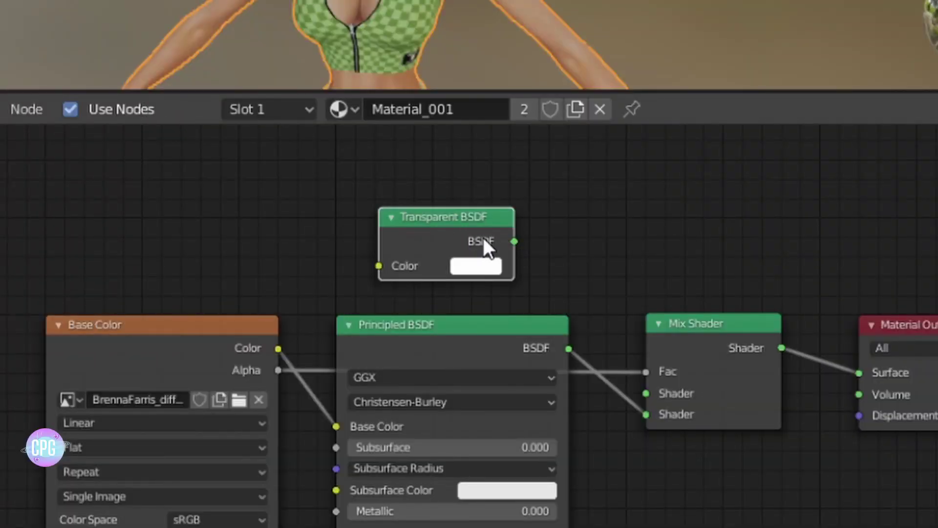
left_click_drag(514, 241, 643, 399)
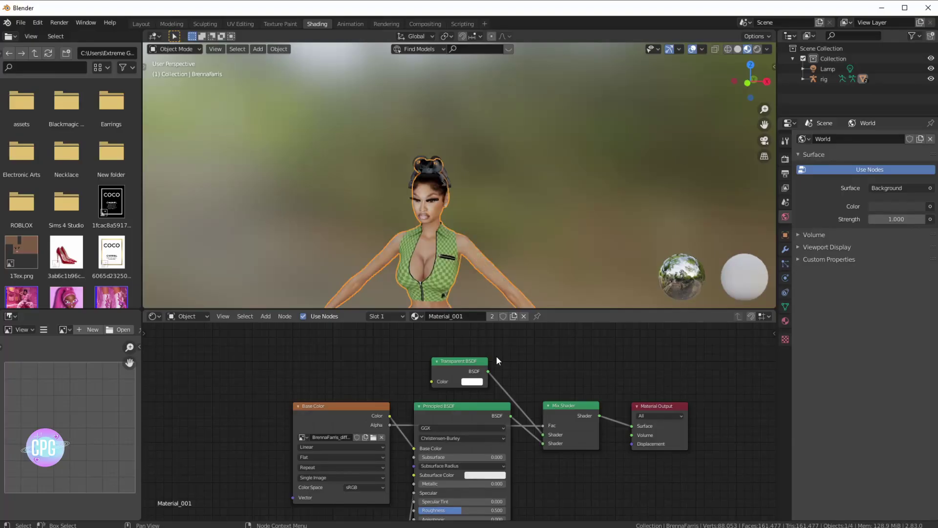
Set both the Blend Mode and the Shadow Mode of Material_001 to Alpha Hashed
scroll(484, 262, "up", 6)
middle_click_drag(467, 243, 449, 176)
scroll(448, 176, "down", 6)
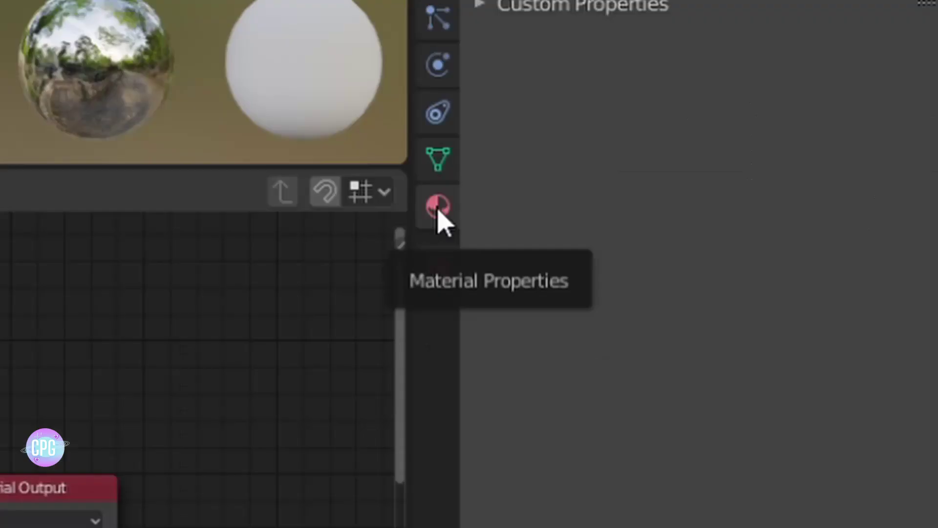
left_click(785, 322)
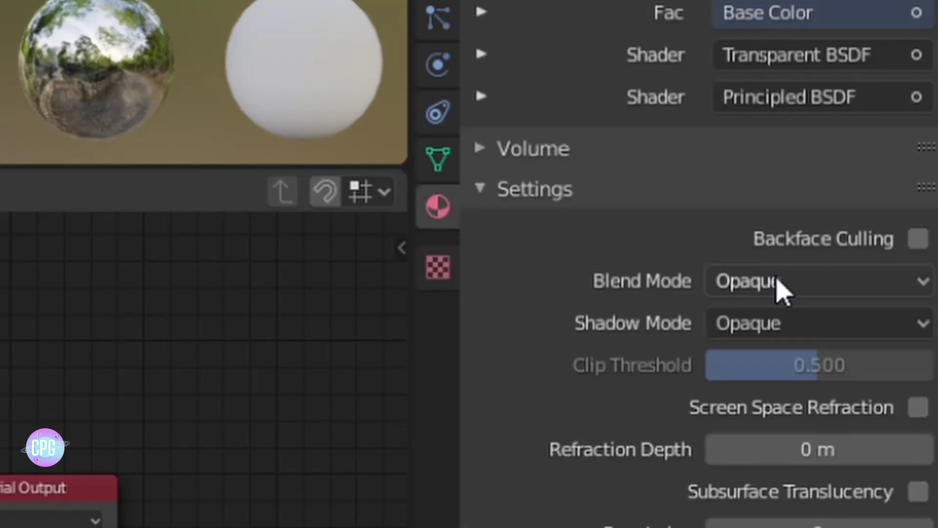
left_click(763, 289)
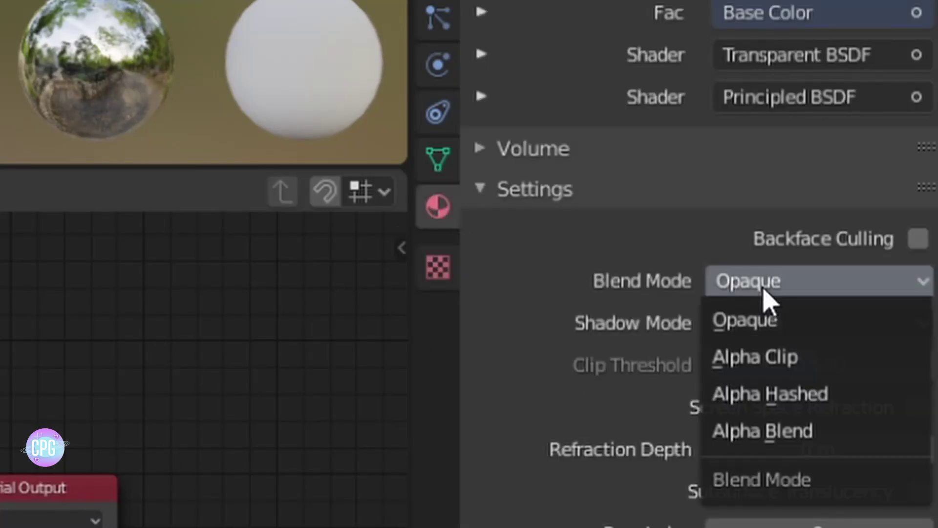
left_click(803, 399)
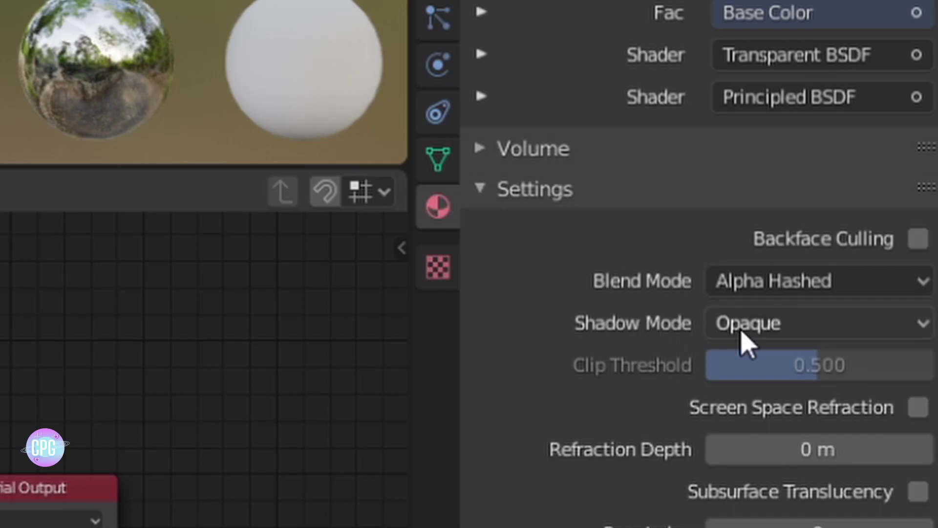
left_click(742, 332)
left_click(798, 477)
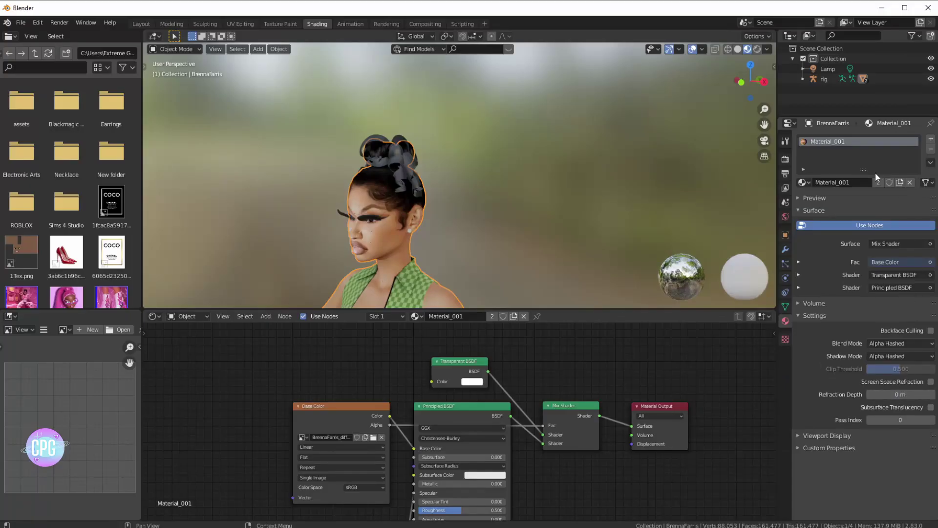
Expand the rig in the scene hierarchy and select the Sim's glass mesh that uses Material_002
left_click(532, 182)
scroll(530, 188, "down", 8)
middle_click_drag(559, 215, 610, 184, "shift")
scroll(609, 184, "up", 3)
middle_click_drag(700, 164, 541, 206, "shift")
middle_click_drag(611, 170, 545, 242)
scroll(546, 243, "up", 4)
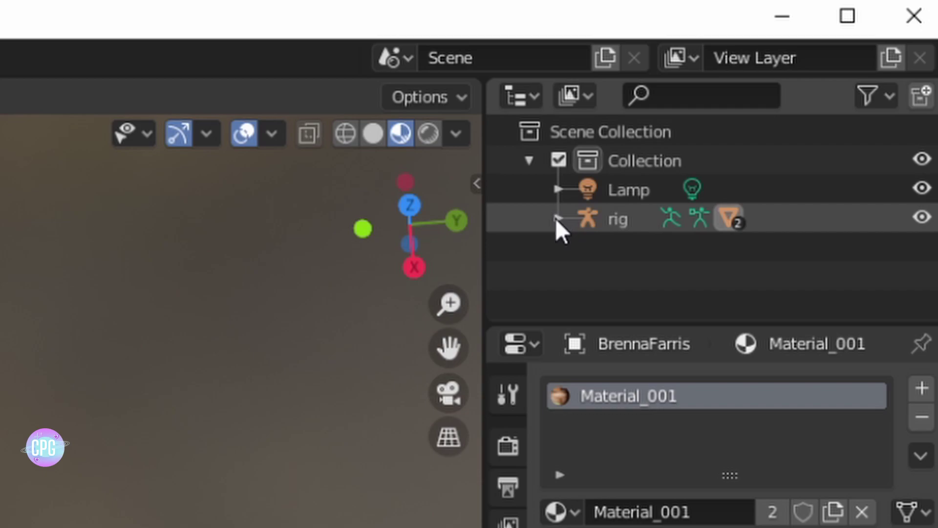
left_click(557, 218)
scroll(645, 234, "down", 2)
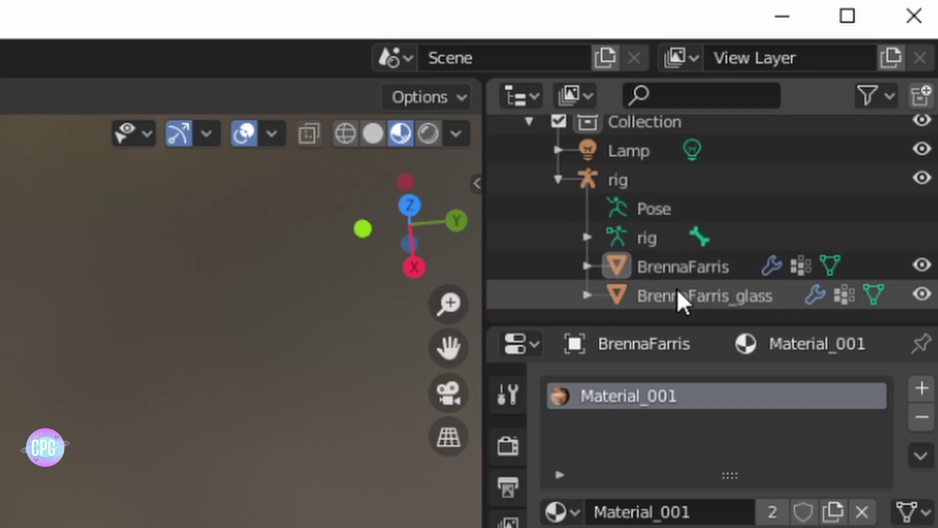
left_click(680, 295)
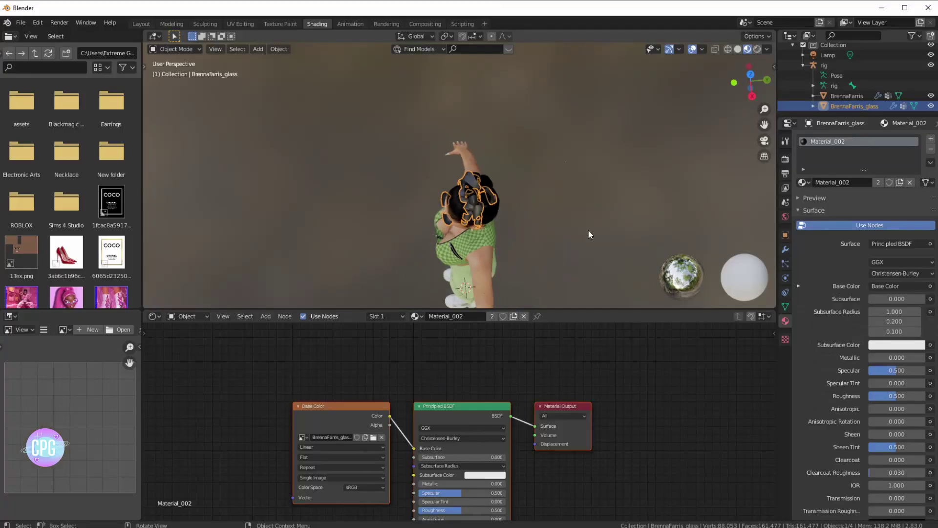
middle_click_drag(561, 226, 667, 135)
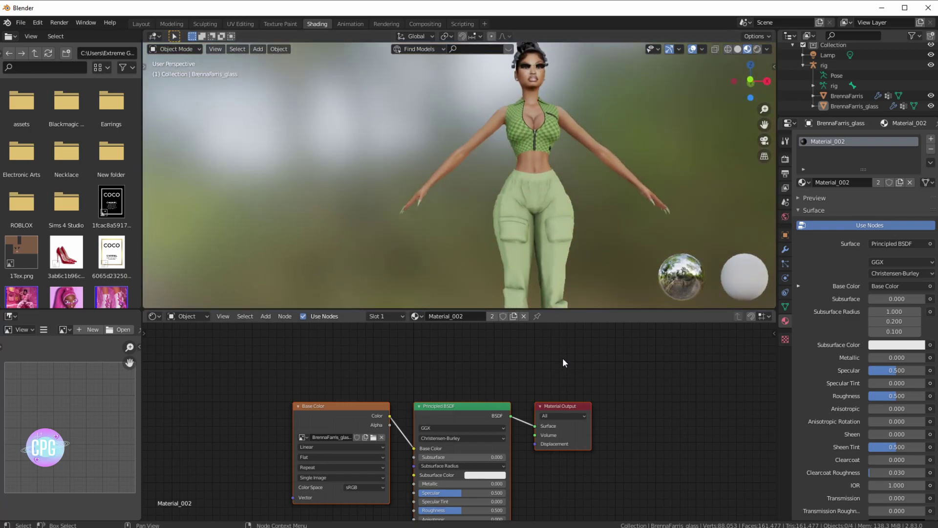
Add a Mix Shader node to Material_002 on the link between the Principled BSDF and the Material Output
scroll(564, 357, "down", 2)
left_click_drag(350, 459, 390, 123)
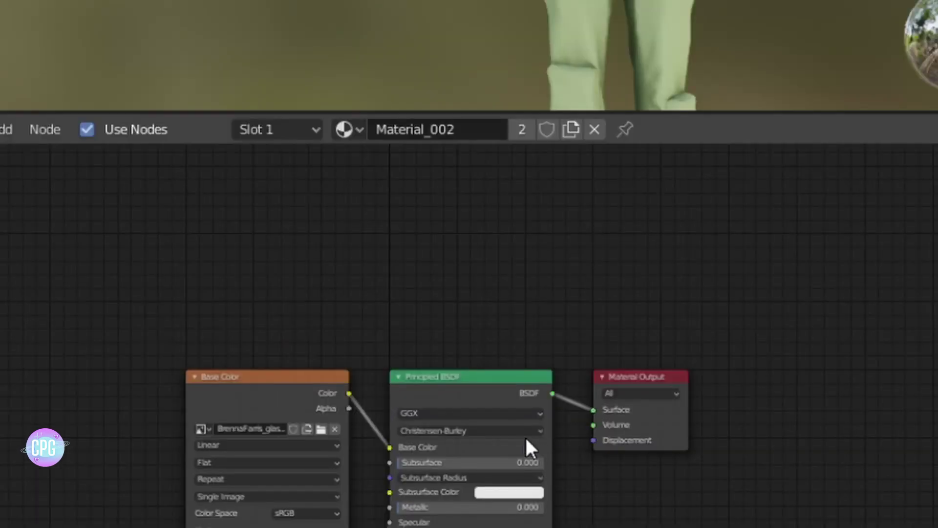
key("shift+a")
mouse_move(472, 387)
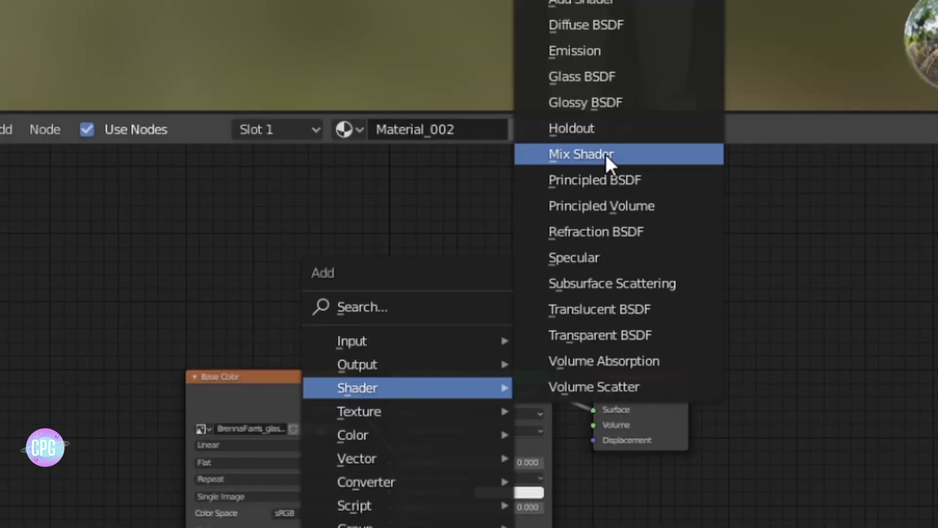
left_click(610, 156)
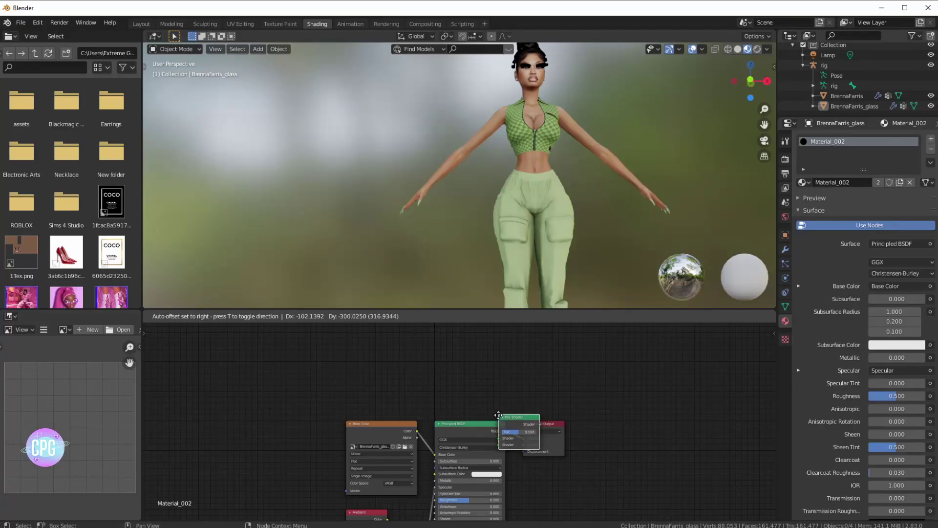
left_click(498, 415)
Move Material_002's Principled BSDF link to the Mix Shader's second Shader input and connect the Base Color texture's Alpha to Fac
scroll(571, 456, "up", 2)
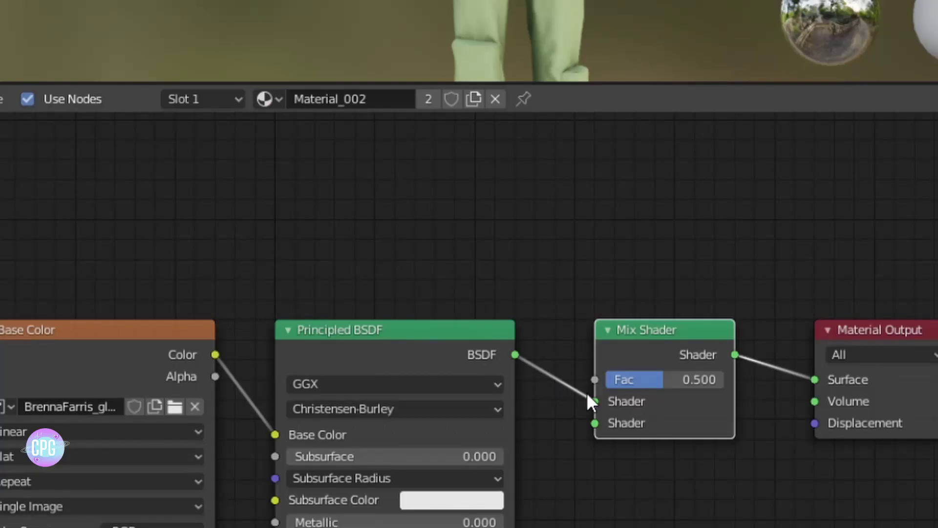
left_click_drag(595, 400, 596, 424)
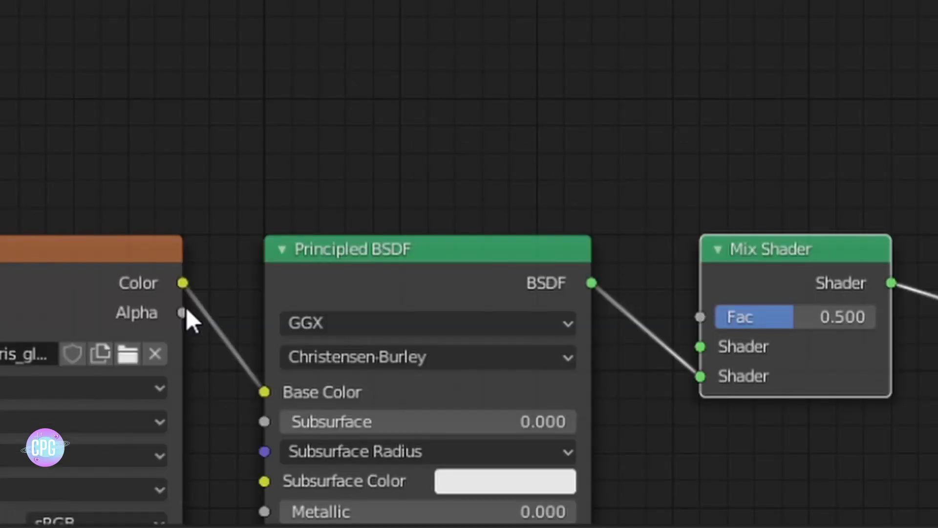
left_click_drag(215, 376, 594, 379)
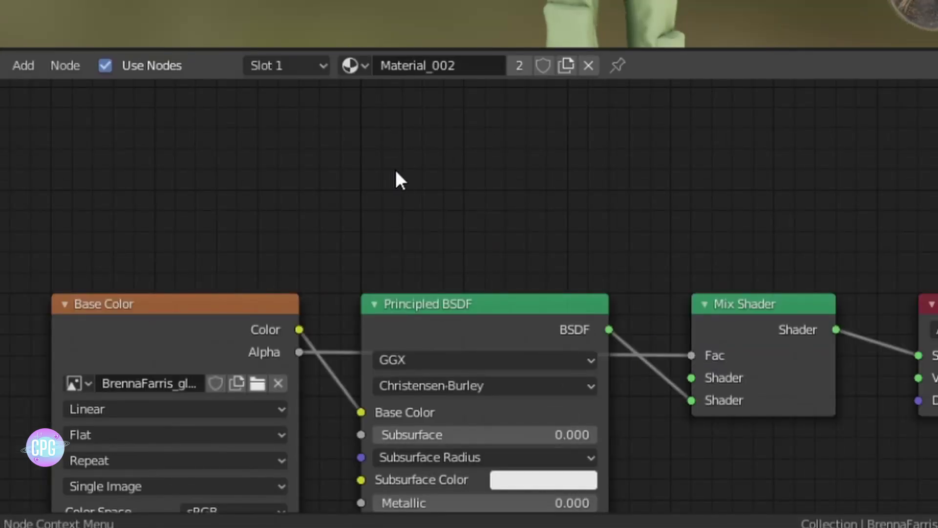
Add a Transparent BSDF above Material_002's Principled BSDF and connect it to the Mix Shader's first Shader input
key("shift+a")
mouse_move(381, 167)
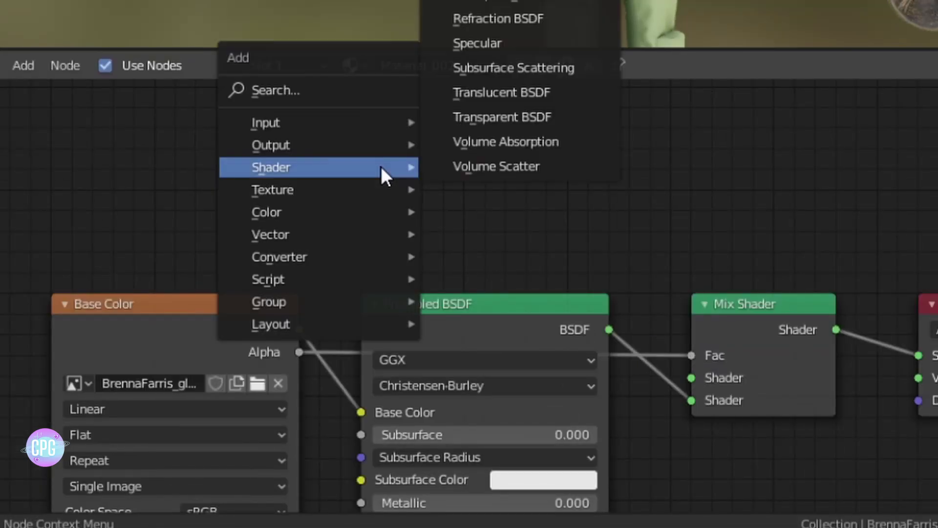
left_click(499, 124)
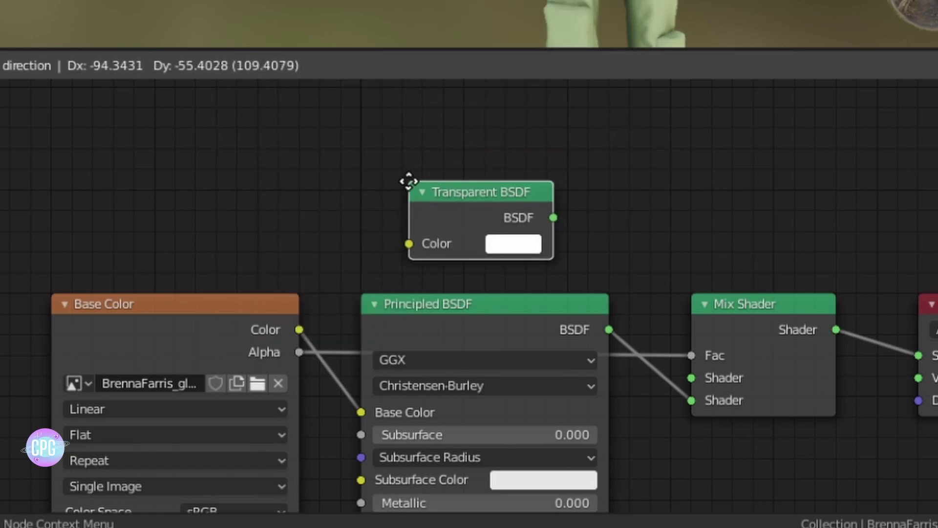
left_click(409, 182)
left_click_drag(553, 217, 691, 378)
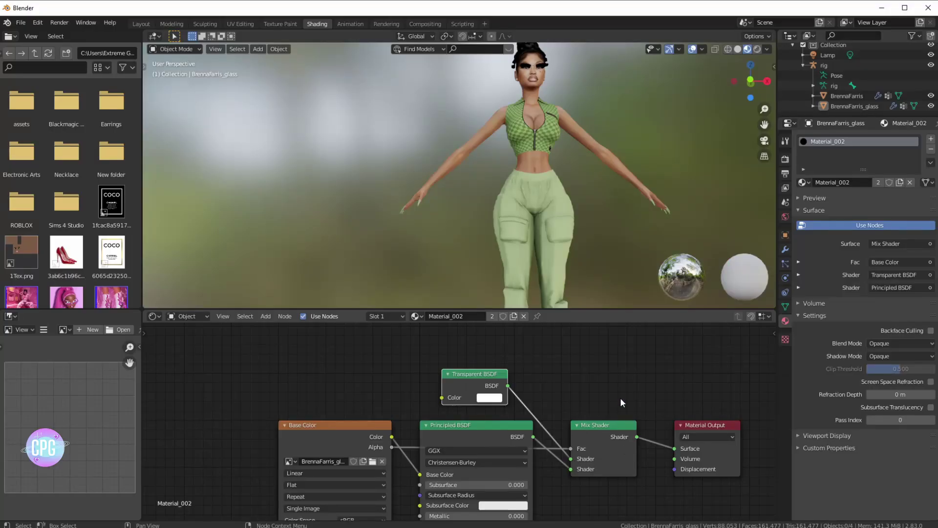
Set both the Blend Mode and the Shadow Mode of Material_002 to Alpha Hashed
middle_click_drag(636, 177, 590, 336, "shift")
scroll(572, 172, "up", 6)
middle_click_drag(561, 236, 532, 233)
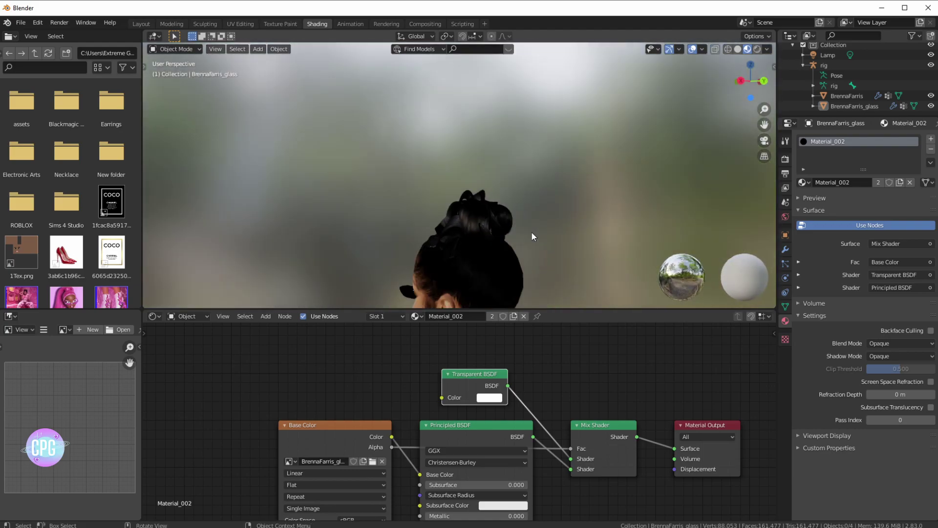
left_click(887, 341)
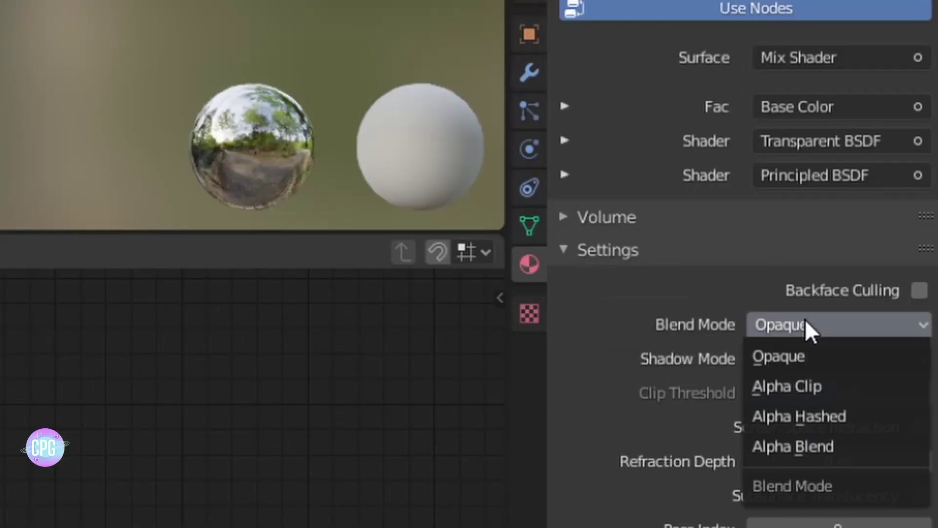
left_click(887, 379)
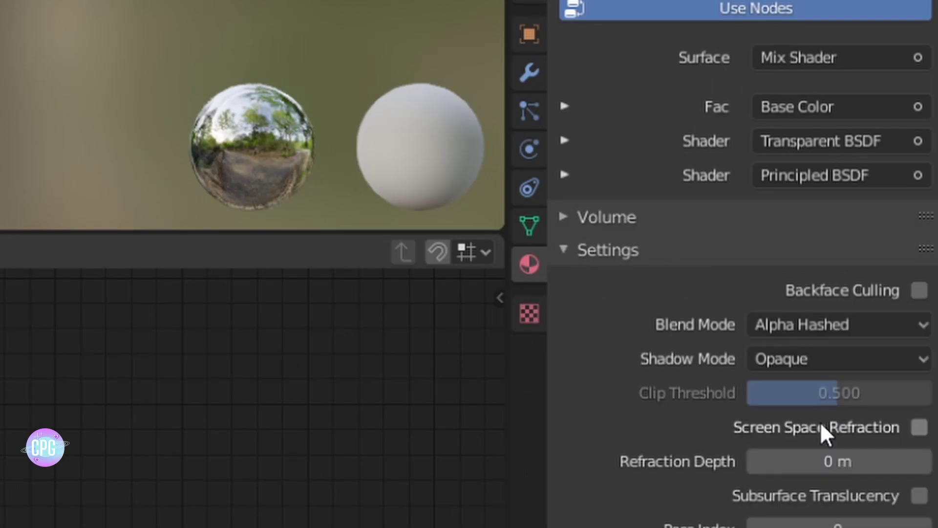
left_click(838, 359)
left_click(879, 471)
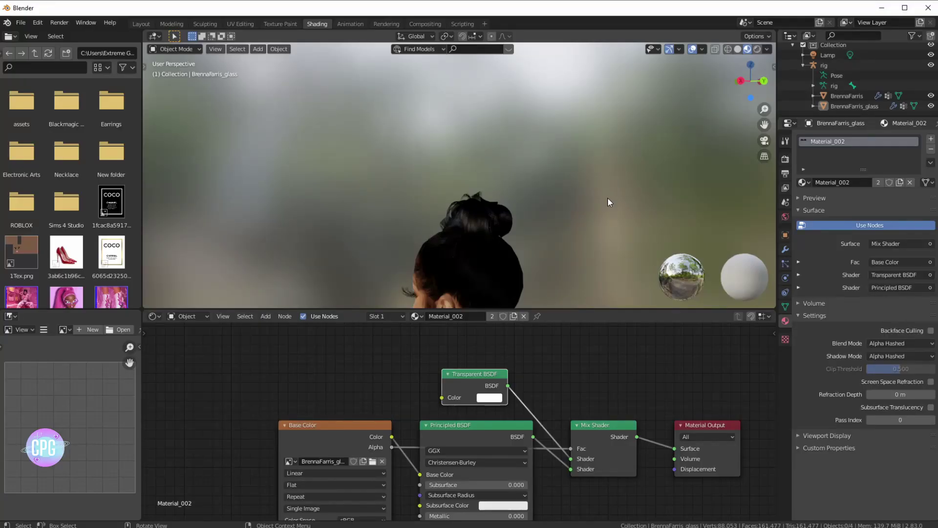
Examine the Sim's hair, face and outfit from above and from the front for correct transparency
middle_click_drag(607, 197, 625, 255)
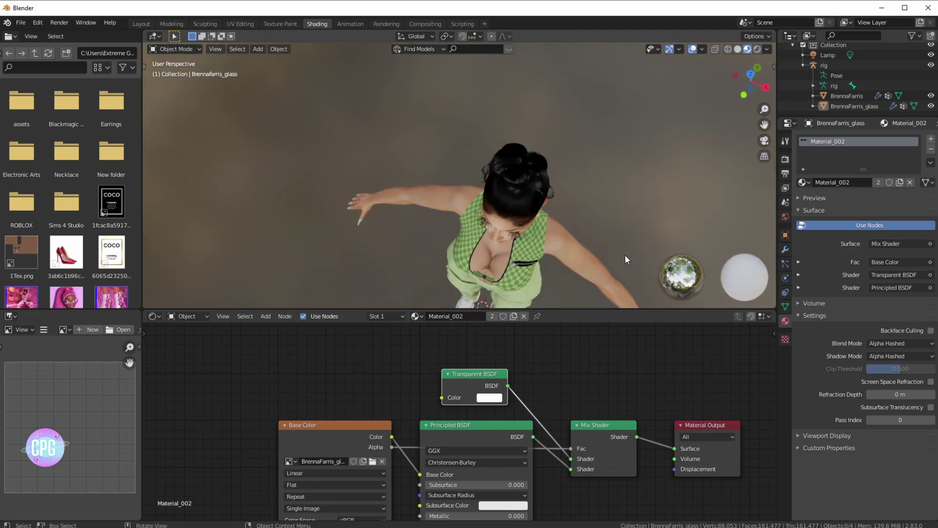
scroll(630, 244, "up", 5)
scroll(612, 191, "down", 4)
middle_click_drag(577, 177, 494, 189, "shift")
middle_click_drag(540, 225, 584, 151)
scroll(547, 256, "down", 4)
middle_click_drag(547, 256, 504, 139, "shift")
scroll(512, 186, "up", 3)
mouse_move(512, 187)
middle_mouse_down()
mouse_move(377, 178)
mouse_move(504, 182)
middle_mouse_up()
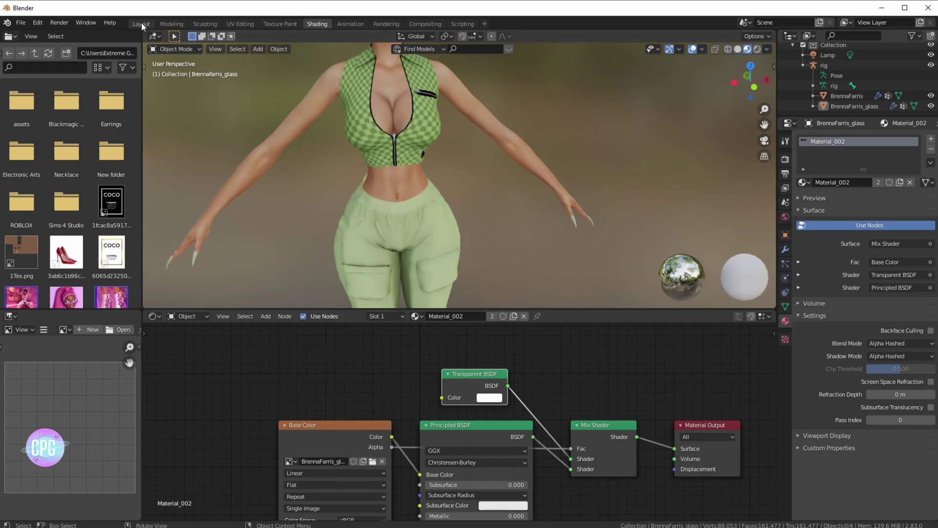
Switch to the Layout workspace and set the viewport shading to Material Preview
left_click(142, 24)
left_click(757, 49)
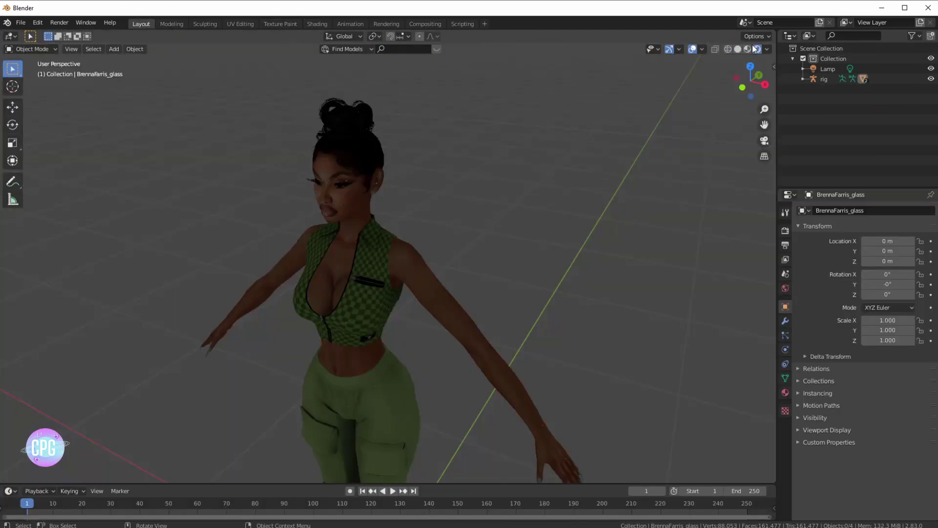
left_click(738, 49)
left_click(747, 49)
View the full Sim and compare it in Rendered and Material Preview shading
scroll(502, 256, "down", 4)
middle_click_drag(501, 256, 505, 288)
scroll(574, 253, "up", 4)
scroll(425, 333, "down", 4)
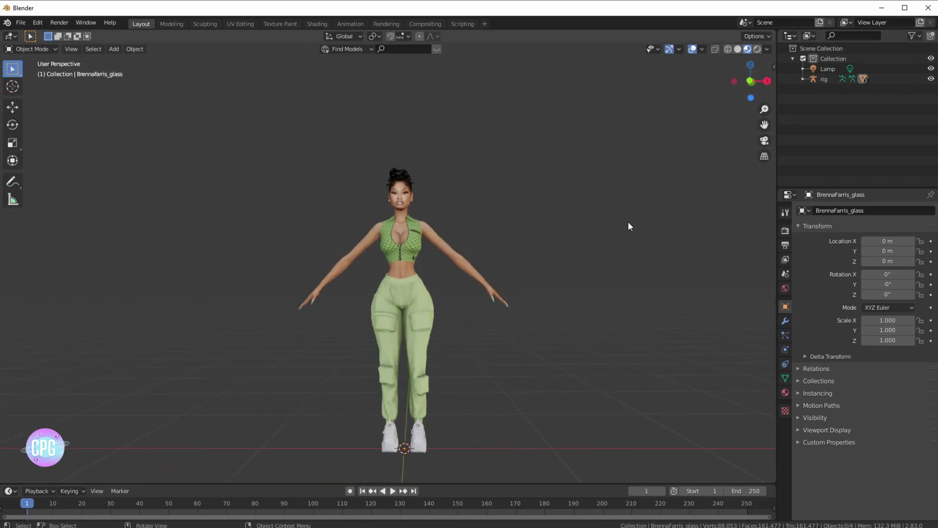
left_click(757, 49)
left_click(748, 50)
middle_click_drag(501, 254, 529, 296)
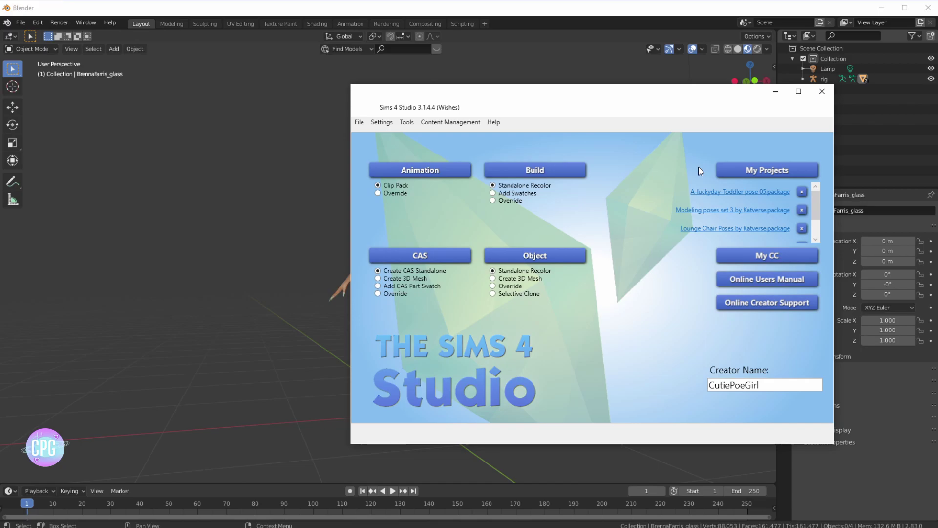
Switch to Sims 4 Studio and open BBYGRL.3kBaddiePosepack (1).package from the Downloads folder as a project
left_click(755, 171)
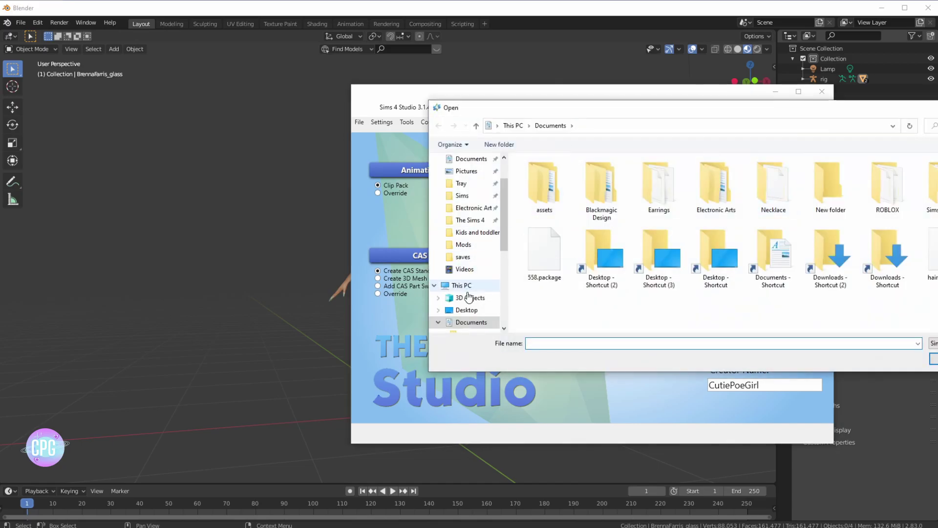
scroll(467, 314, "up", 3)
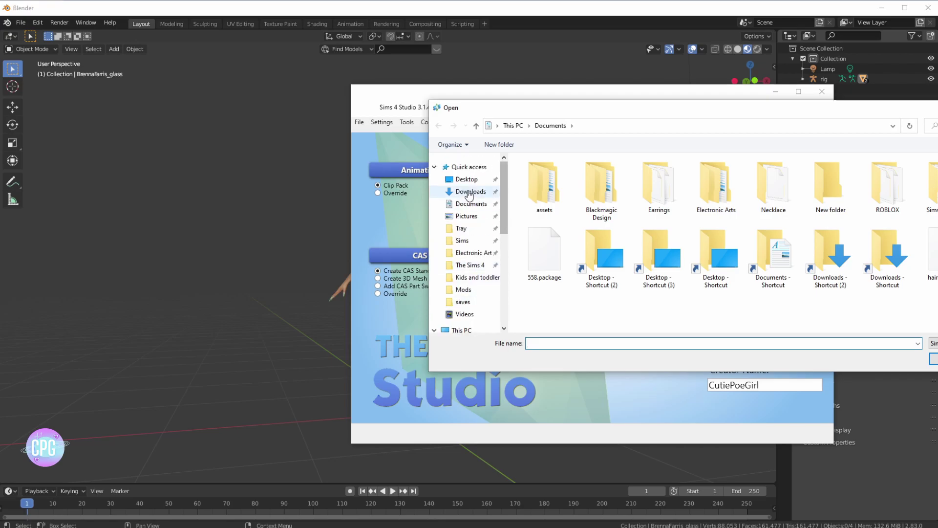
left_click(469, 190)
double_click(544, 209)
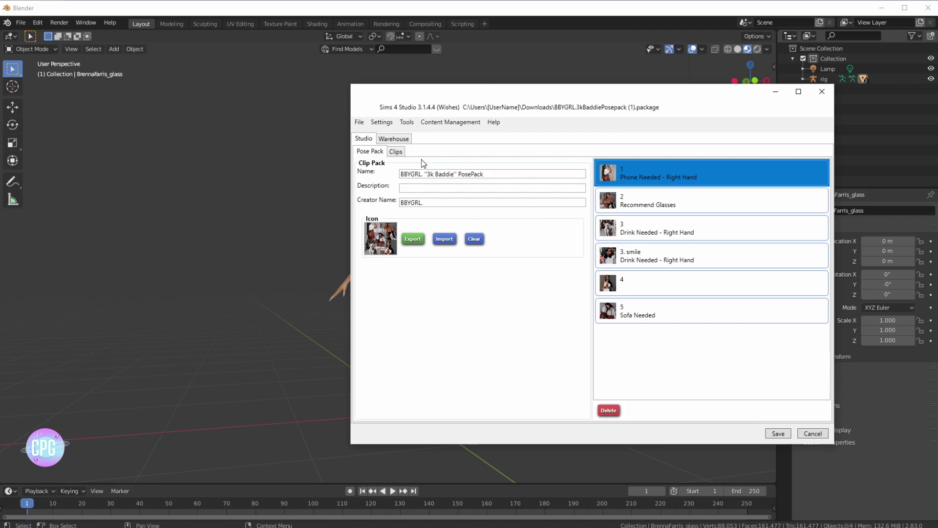
Export the pose pack's clip named 4 with the Adult Female rig as 358.blend into the Downloads folder
left_click(396, 152)
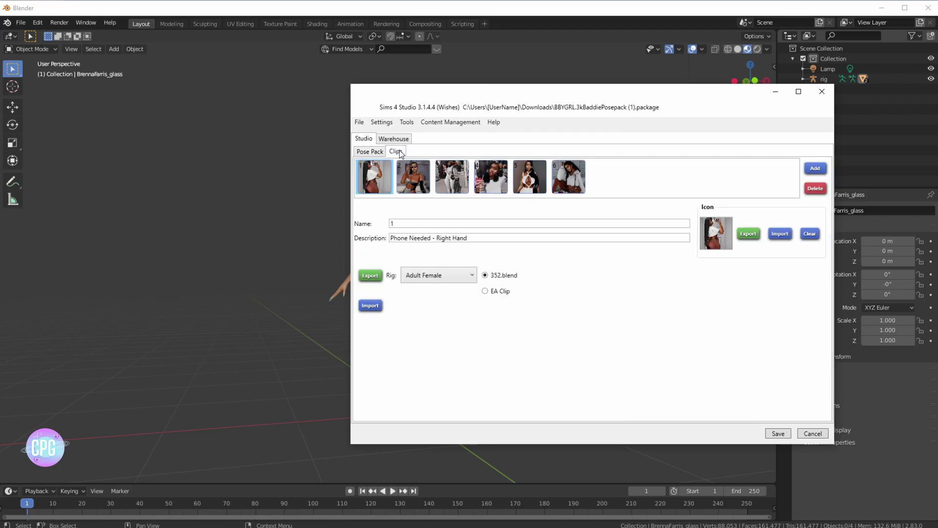
left_click(536, 178)
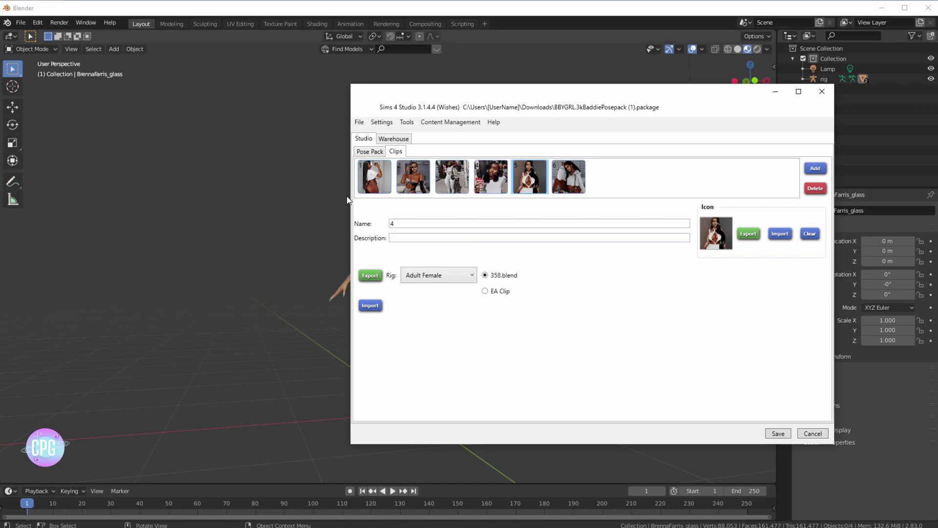
left_click(370, 276)
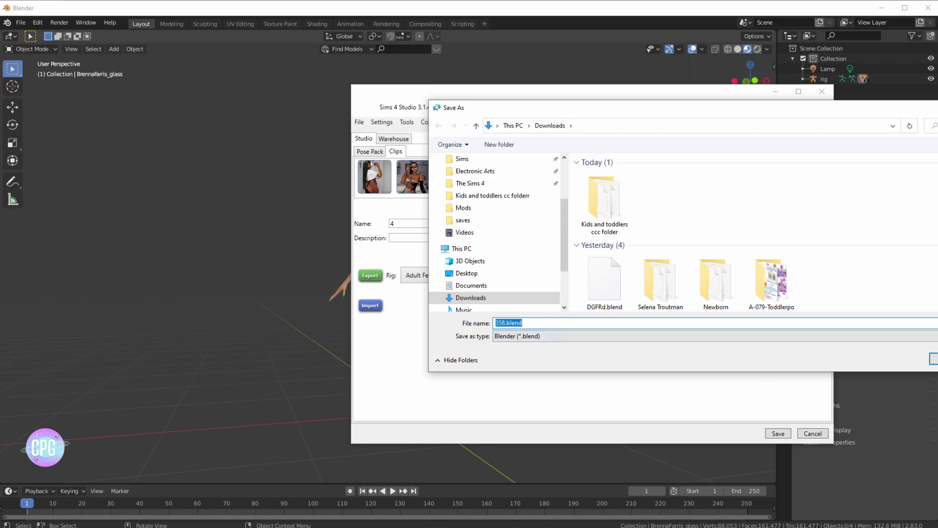
key("Return")
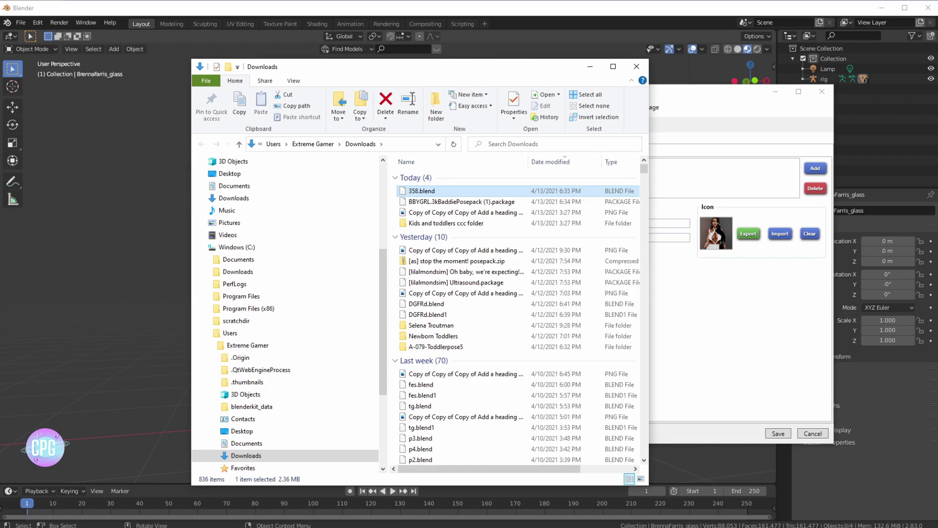
Switch back to Blender and append the Vallysdesignsims4x:PosePack action from 358.blend in the Downloads folder
left_click(731, 462)
scroll(491, 213, "up", 2)
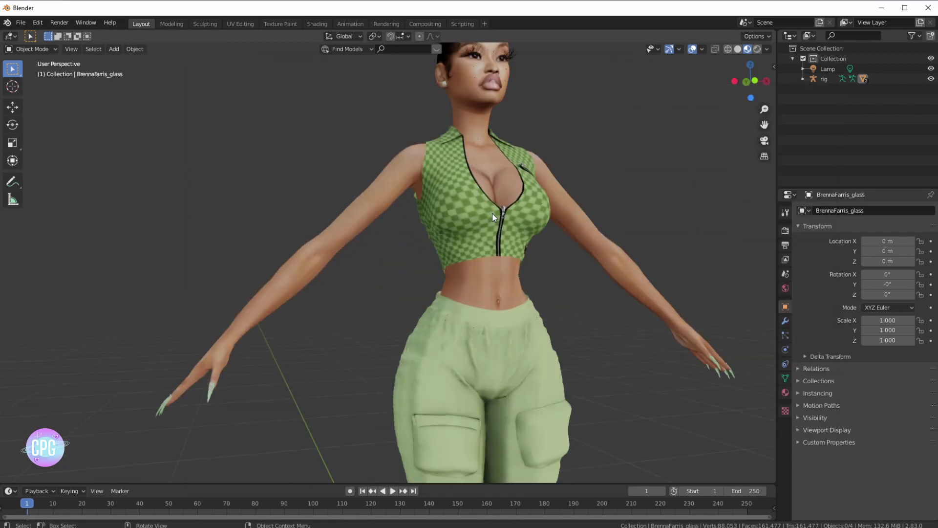
middle_click_drag(491, 213, 469, 196)
left_click(20, 22)
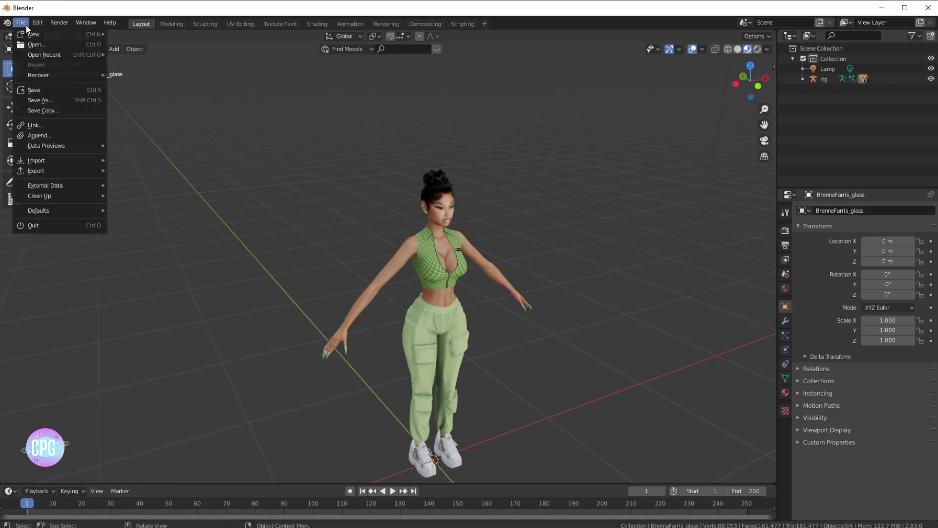
left_click(48, 133)
left_click(262, 230)
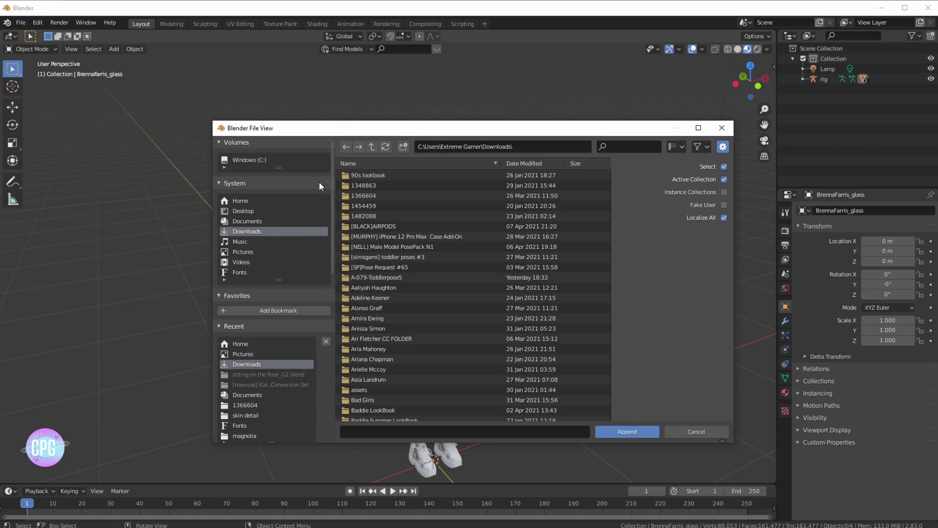
scroll(384, 240, "down", 20)
scroll(384, 312, "down", 15)
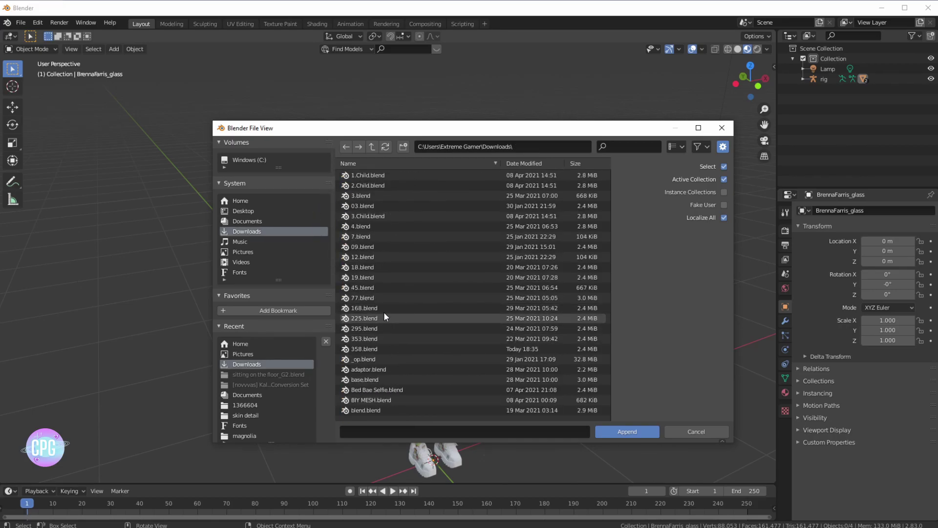
double_click(374, 348)
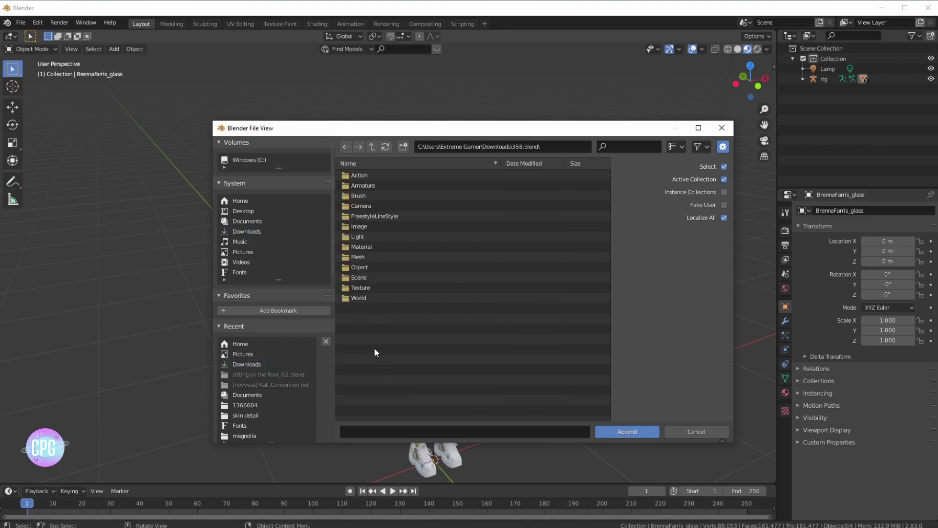
double_click(356, 175)
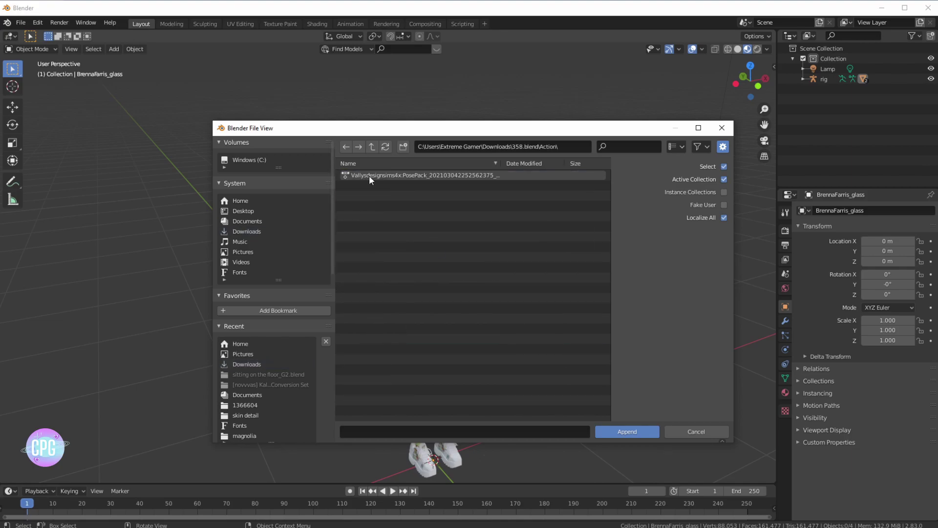
double_click(368, 175)
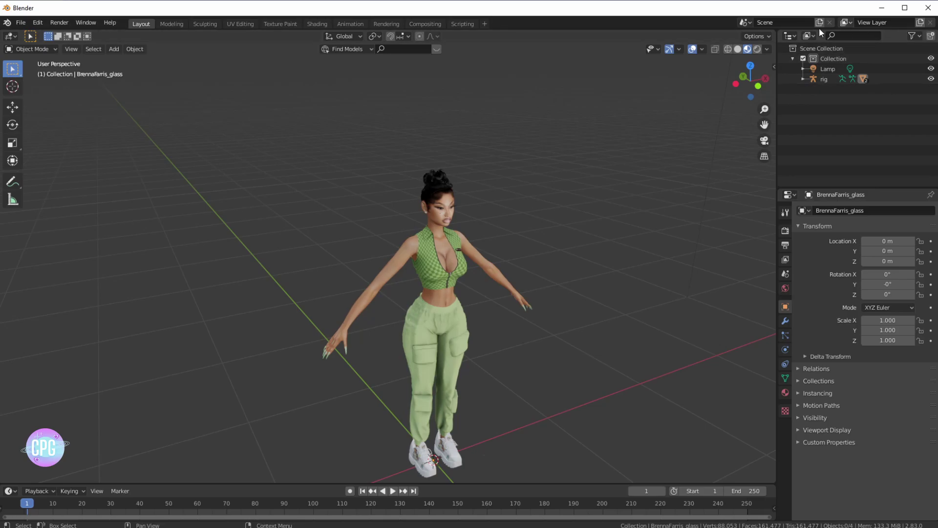
Split the 3D viewport into two side-by-side areas and change the first one to the Nonlinear Animation editor
left_click_drag(777, 40, 403, 41)
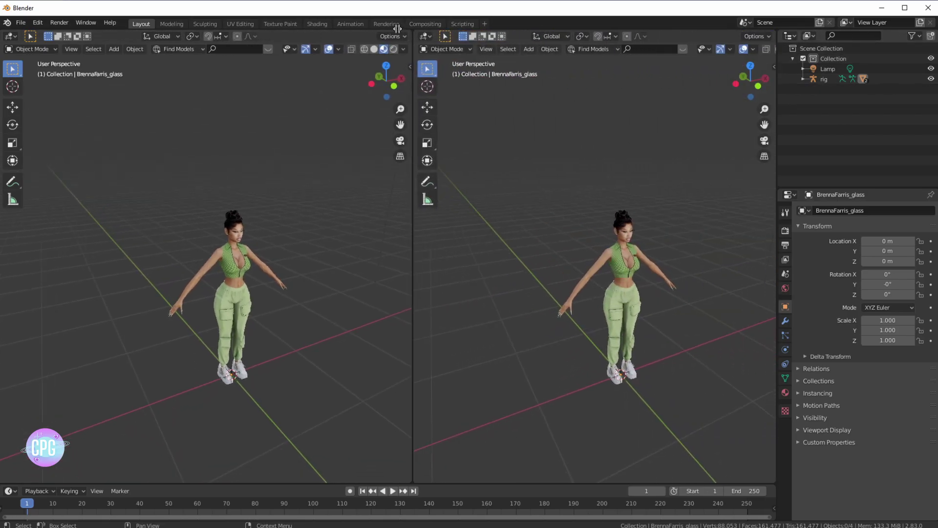
middle_click_drag(258, 342, 231, 262)
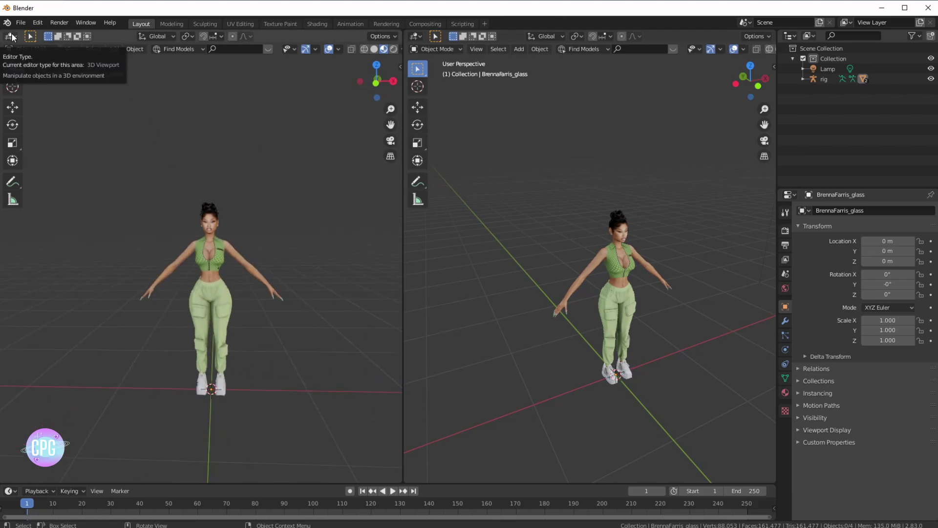
left_click(10, 36)
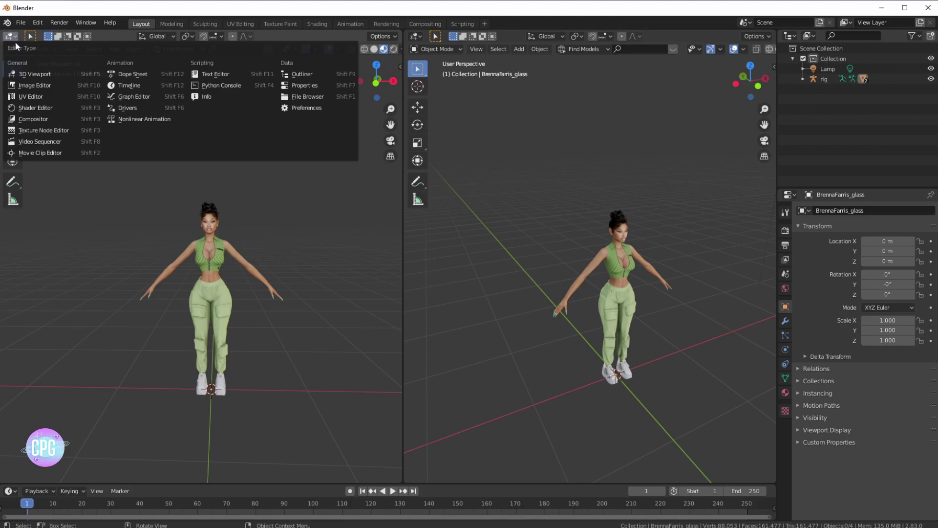
left_click(138, 120)
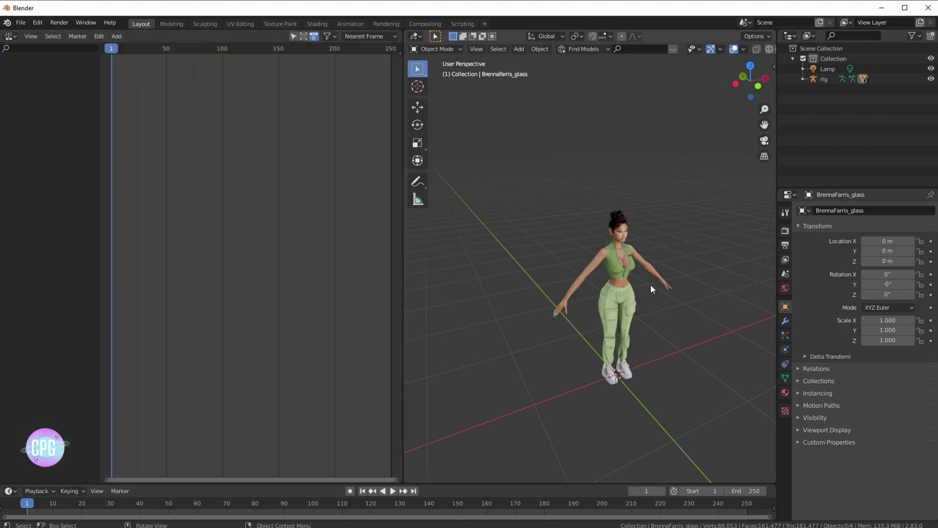
Select the Sim's rig through a bone point on the face and insert a LocRotScale keyframe at frame 1
scroll(650, 283, "up", 6)
scroll(665, 201, "up", 4)
middle_click_drag(668, 182, 602, 336, "shift")
scroll(615, 332, "up", 5)
scroll(615, 332, "down", 5)
scroll(613, 337, "up", 1)
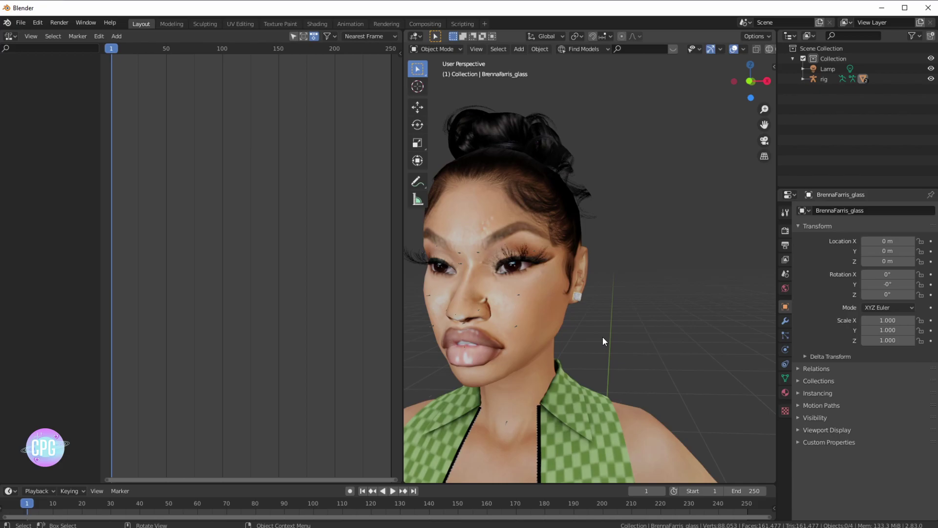
key("KP_5")
scroll(603, 313, "up", 8)
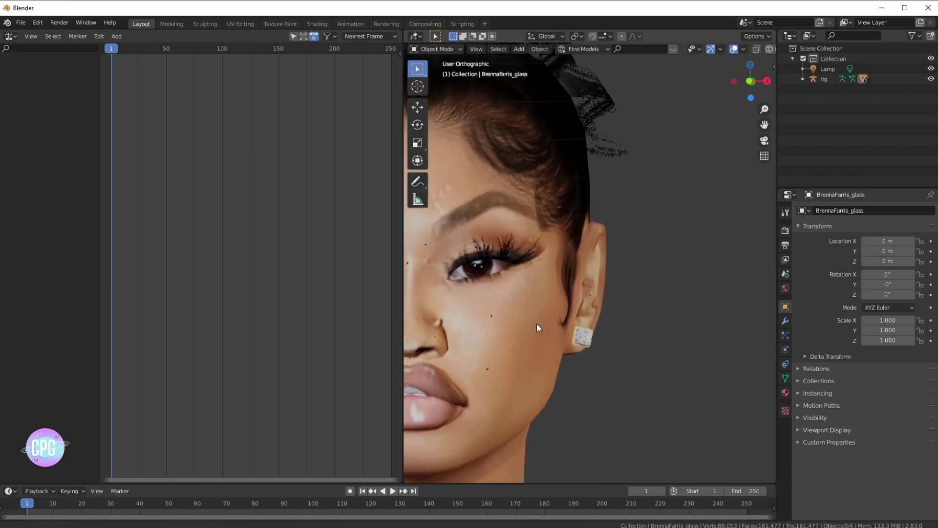
middle_click_drag(520, 324, 600, 321)
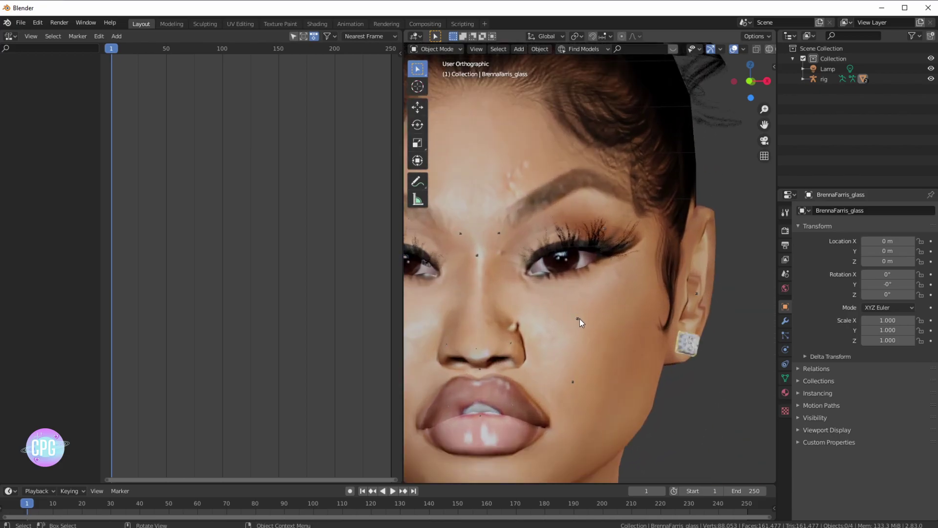
left_click(577, 319)
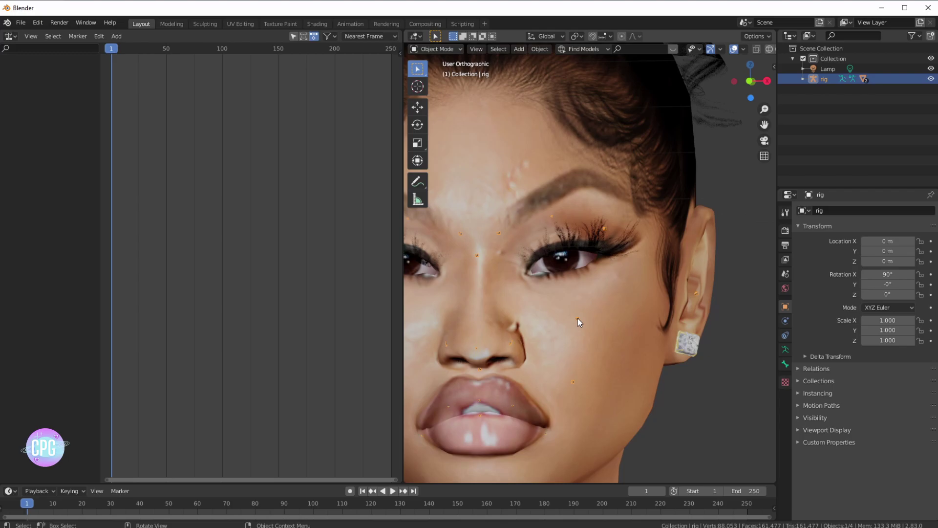
key("i")
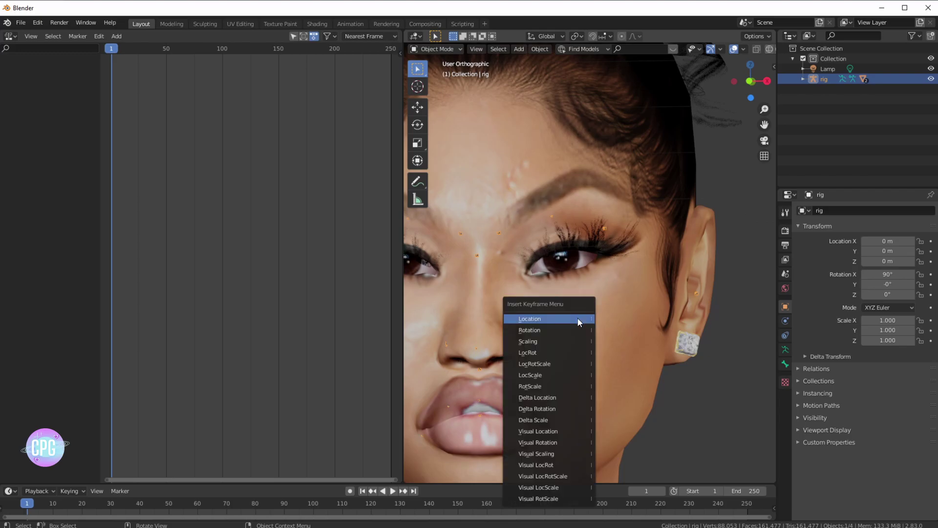
left_click(540, 363)
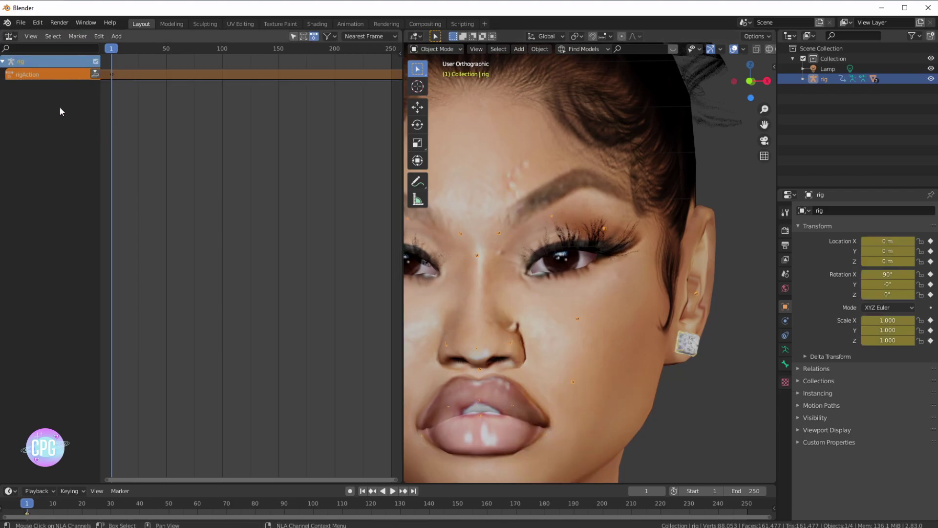
Push down rigAction, delete its strip, and add the Vallysdesignsims4x pose as an action strip on the rig's NLA track
left_click(95, 74)
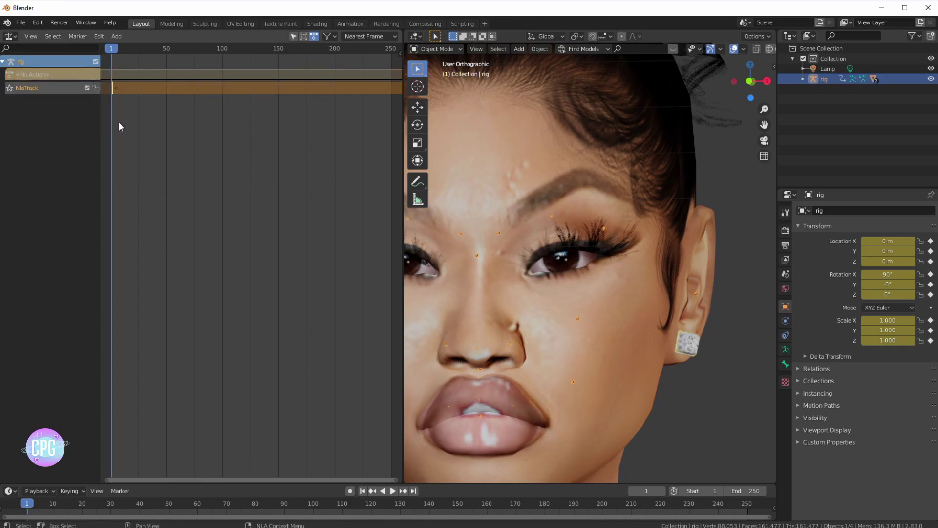
key("Delete")
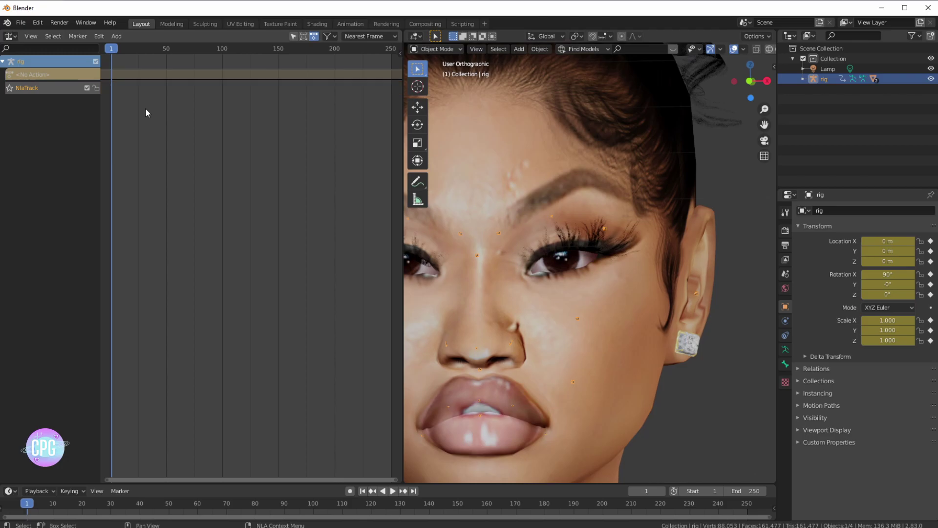
left_click(116, 37)
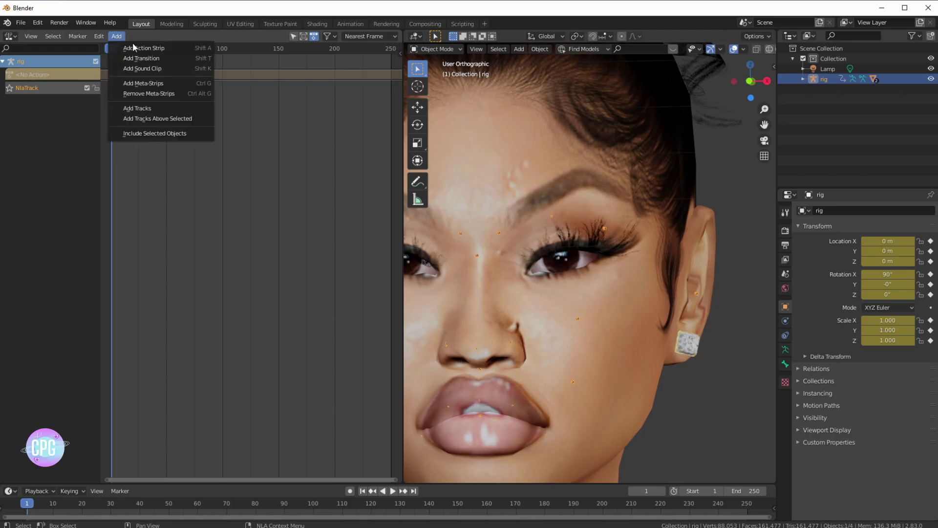
left_click(137, 48)
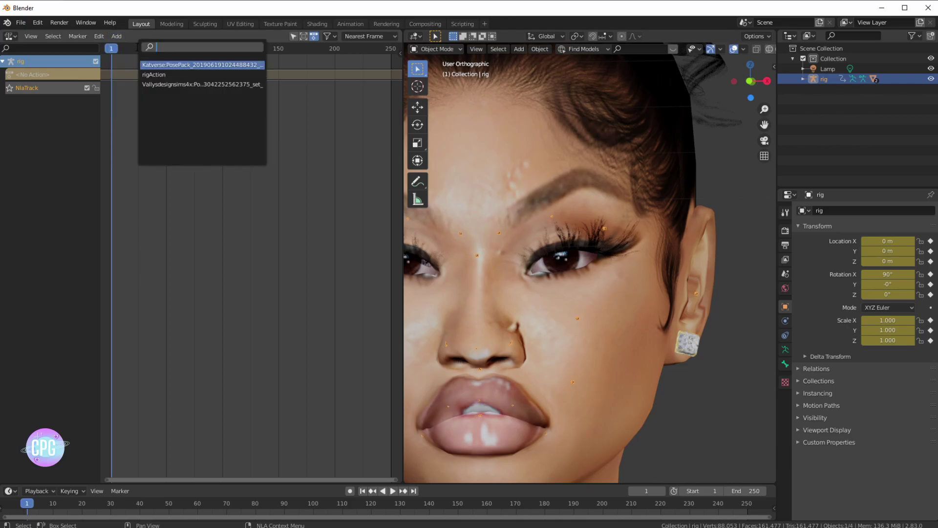
left_click(179, 85)
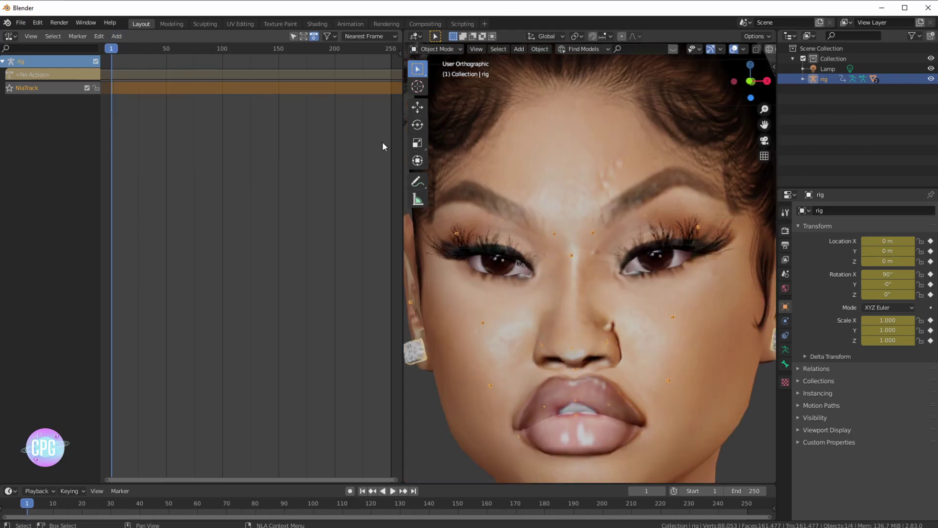
Deselect the rig and change the Nonlinear Animation area back to a 3D Viewport showing the posed Sim
scroll(567, 227, "down", 10)
left_click(643, 363)
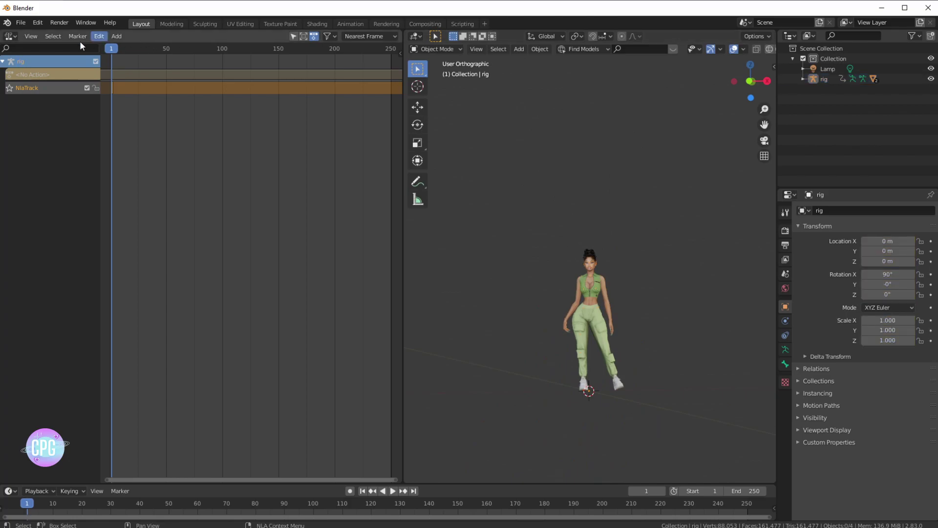
left_click(11, 36)
left_click(29, 77)
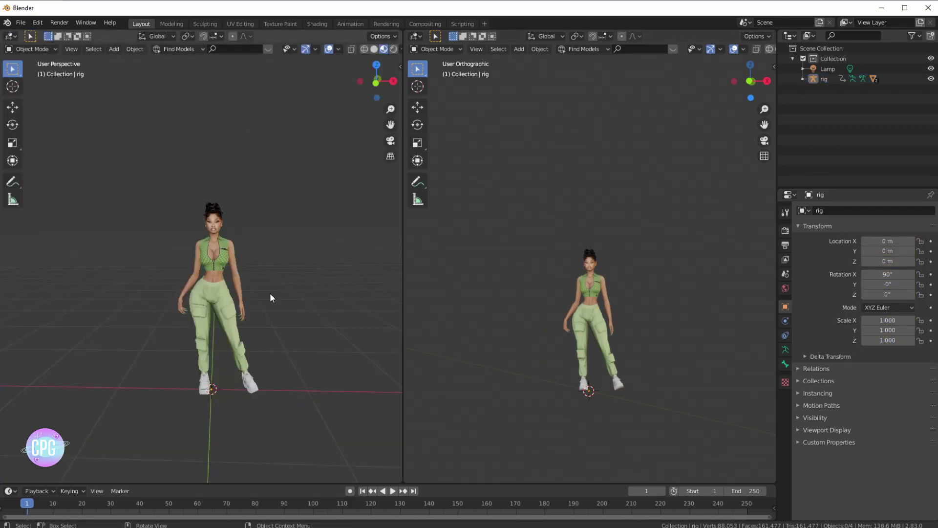
scroll(288, 342, "up", 3)
middle_click_drag(329, 371, 338, 322)
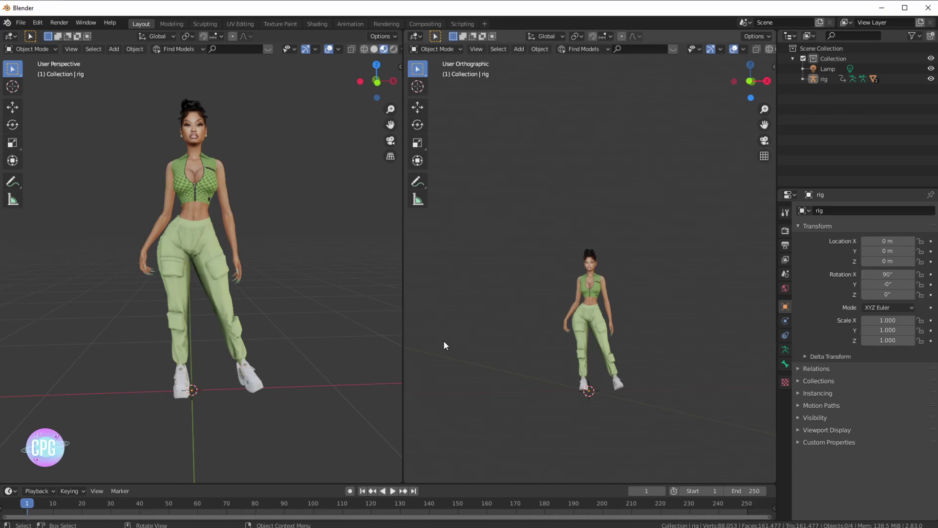
Return the other viewport to perspective projection and frame the full posed Sim in it
scroll(578, 308, "up", 6)
key("KP_5")
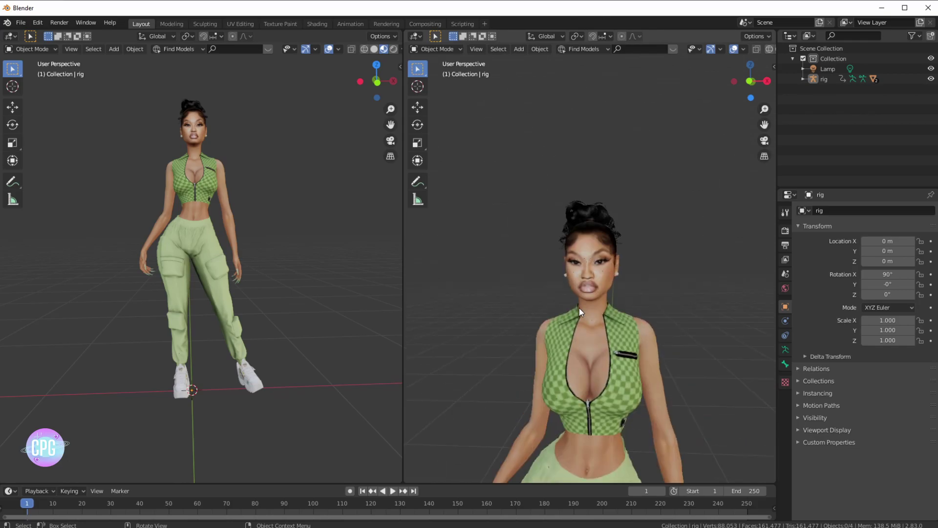
scroll(579, 308, "down", 6)
scroll(649, 330, "up", 5)
middle_click_drag(649, 330, 661, 357)
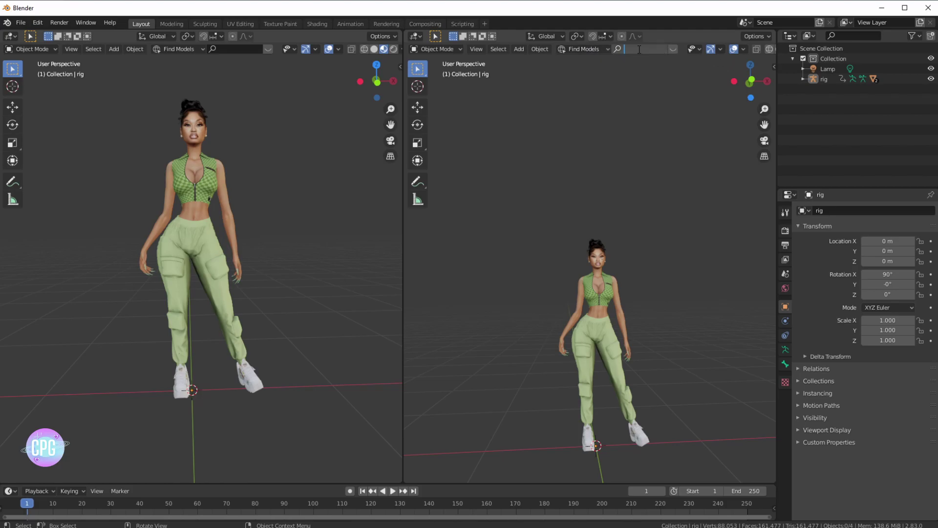
Browse several pages of BlenderKit's Decoration models and hide the asset bar
left_click(773, 65)
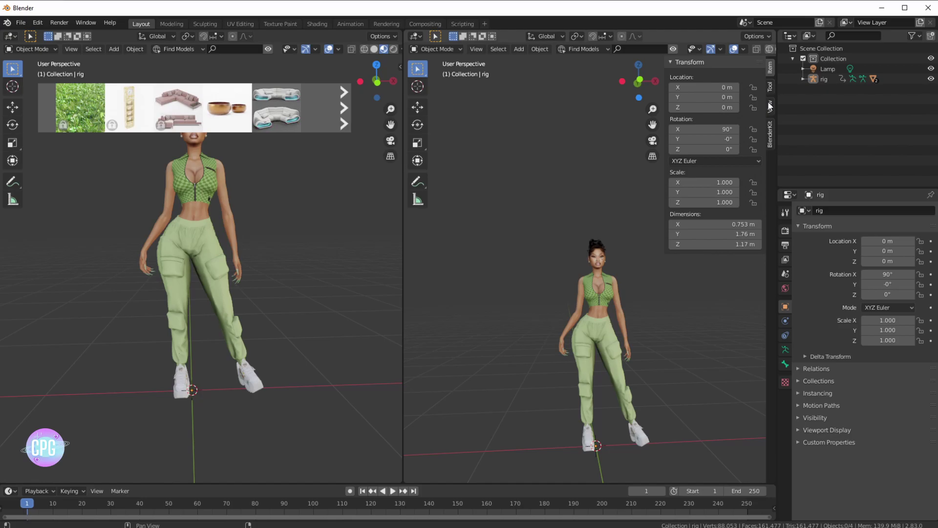
left_click(769, 133)
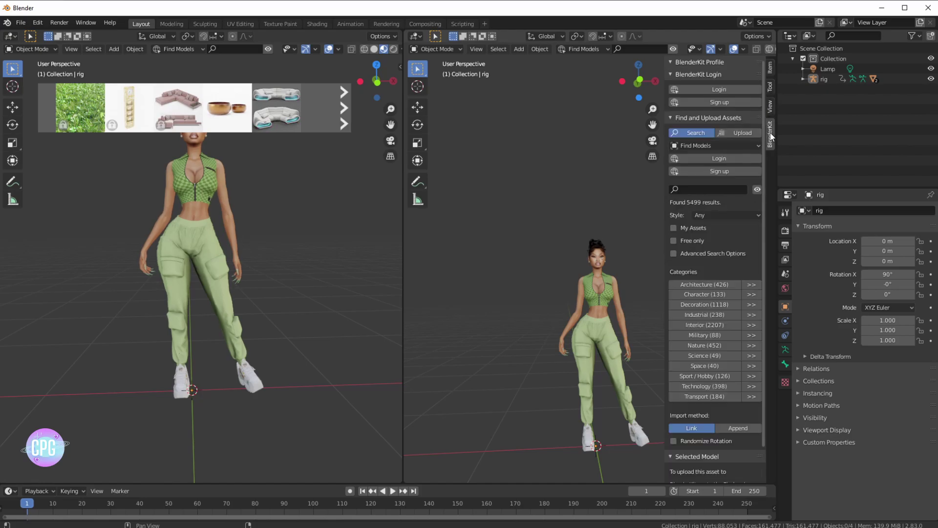
left_click(706, 304)
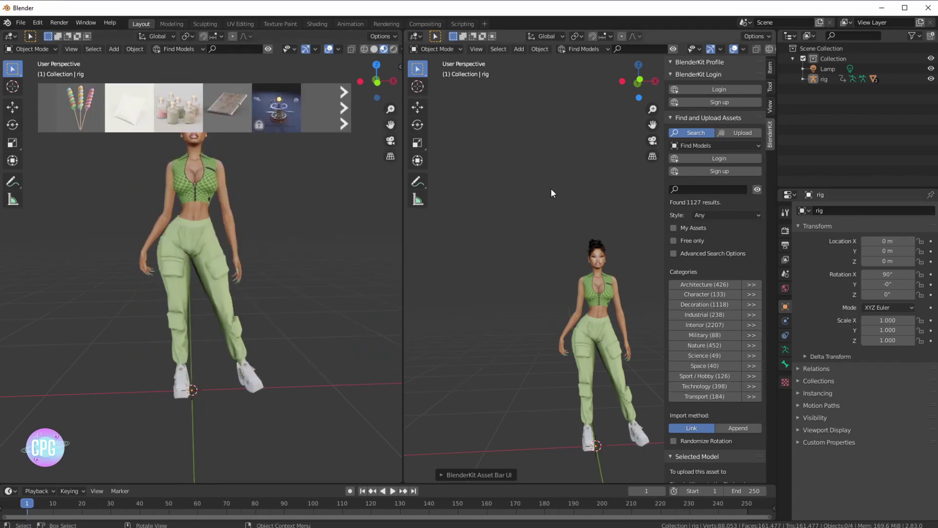
left_click(344, 104)
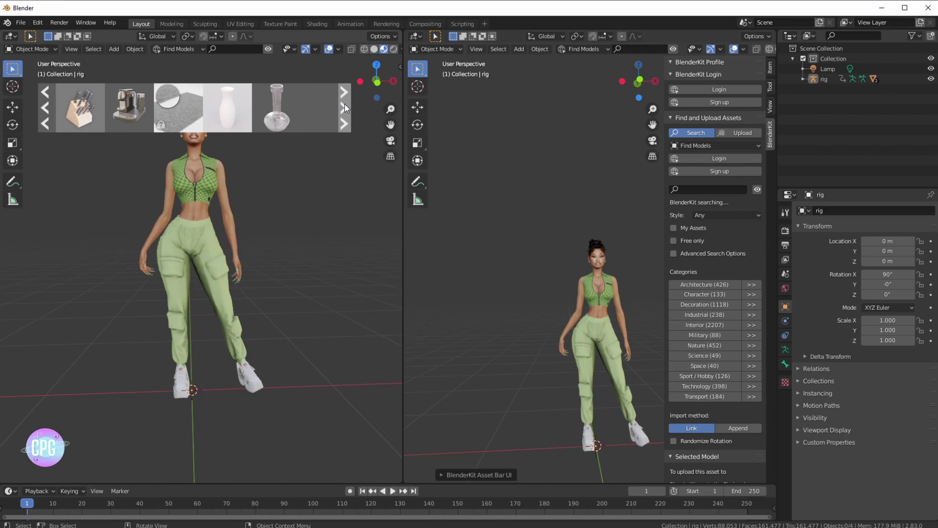
left_click(344, 104)
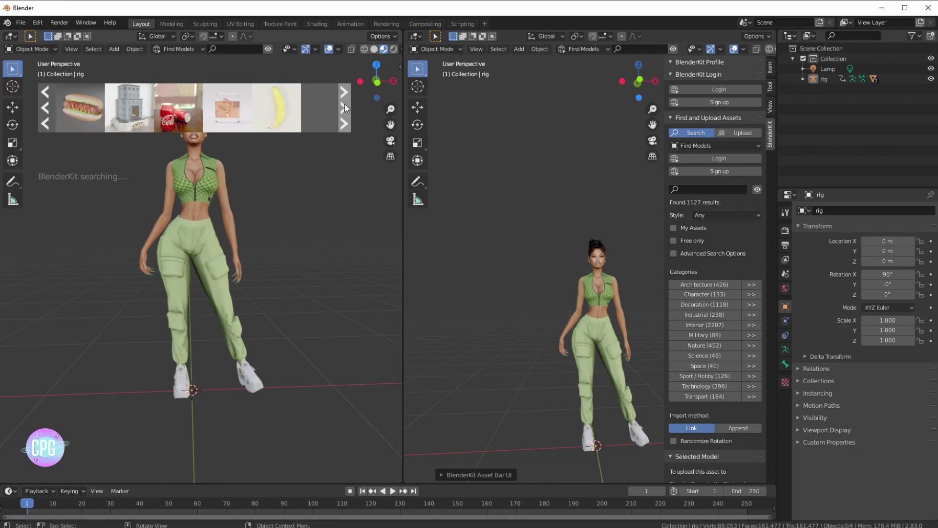
left_click(345, 104)
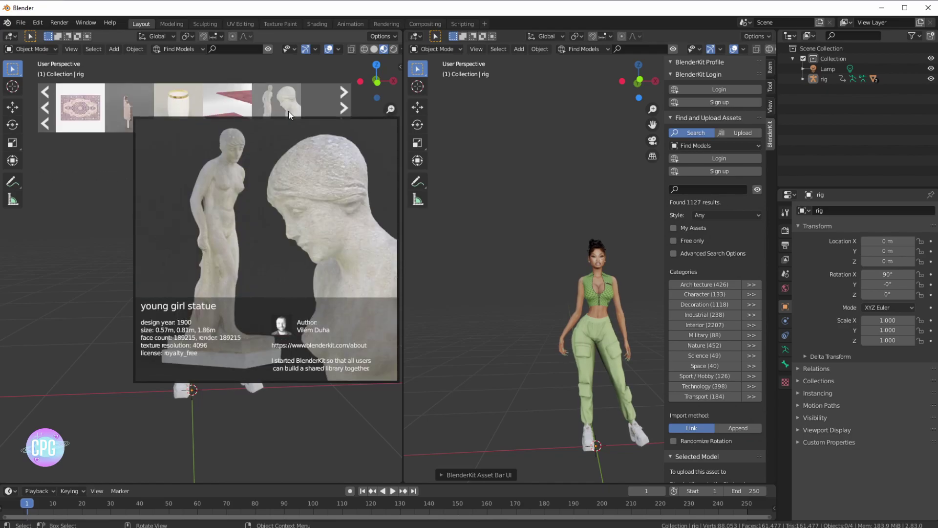
left_click(345, 108)
left_click(344, 107)
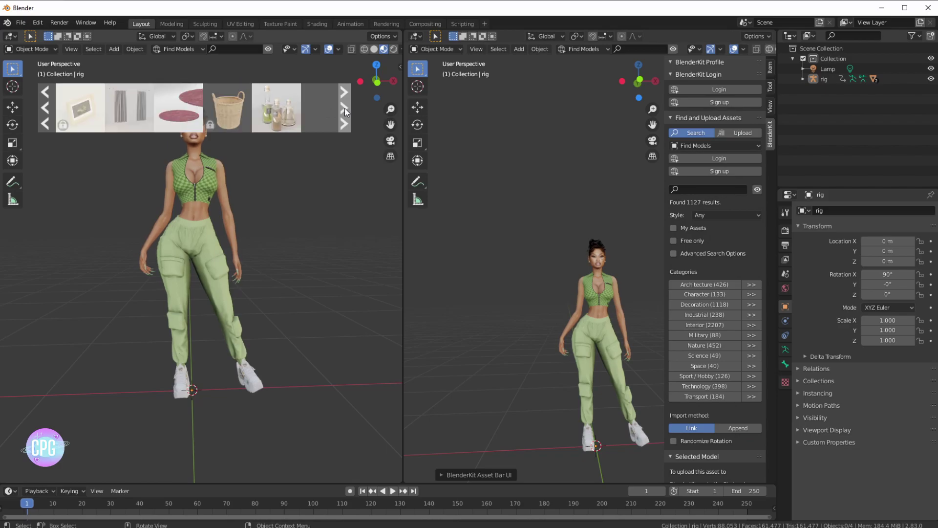
left_click(345, 108)
left_click(269, 49)
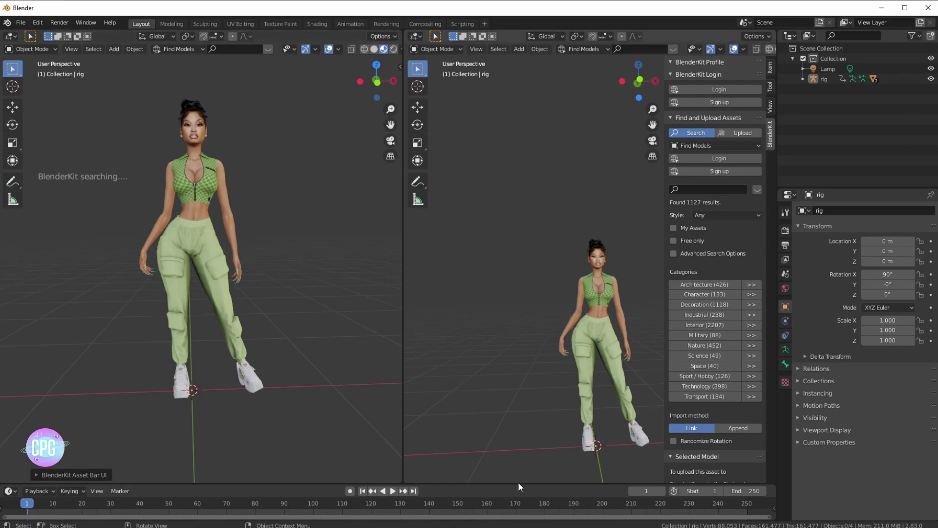
Switch to Sims 4 Studio, open [MURPHY] iPhone 12 Pro Max [Child, Right].package, and inspect the phone in the preview
left_click(553, 503)
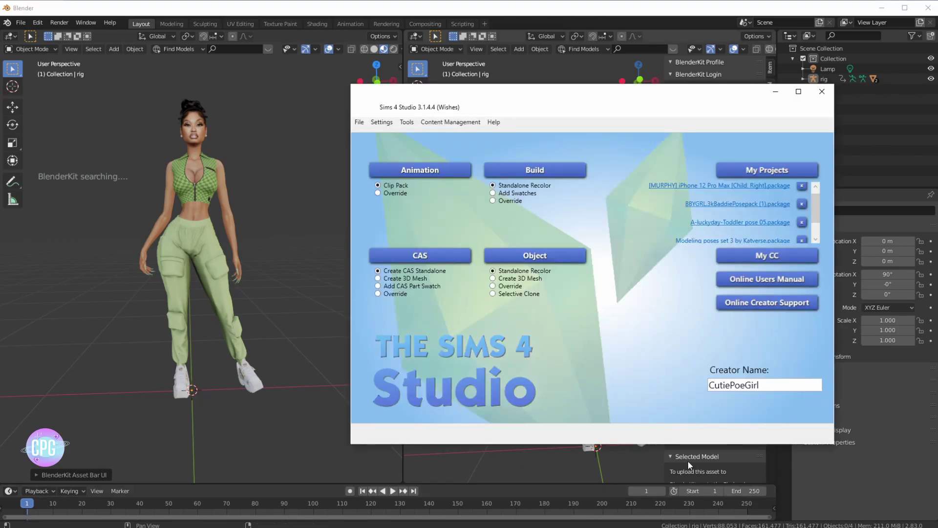
left_click(790, 171)
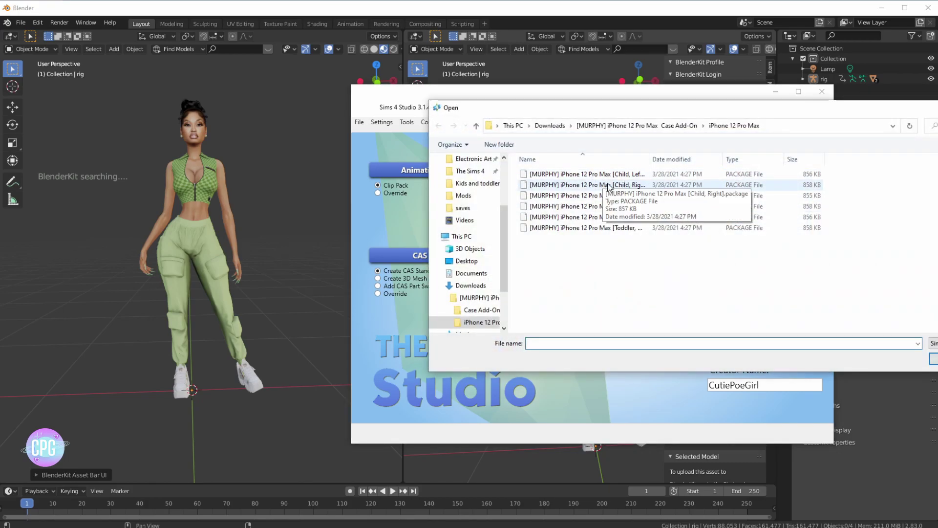
double_click(613, 186)
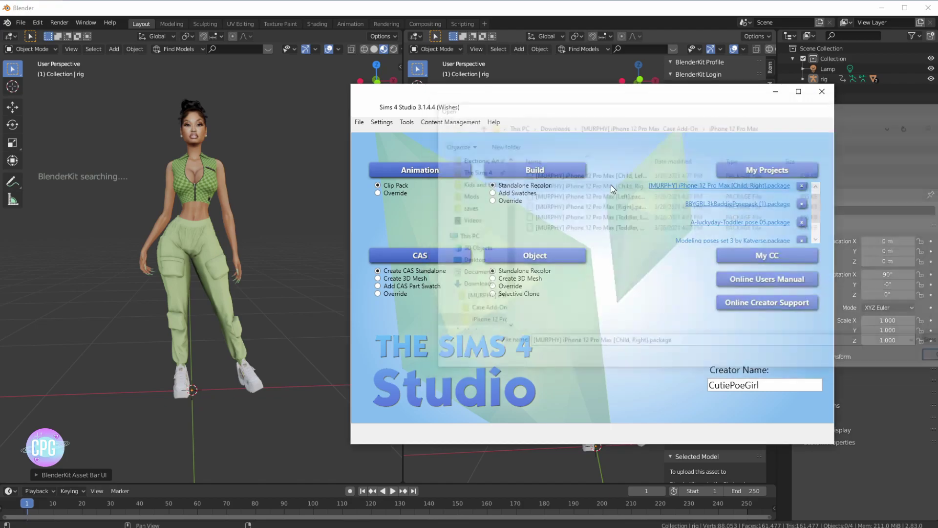
scroll(523, 250, "up", 4)
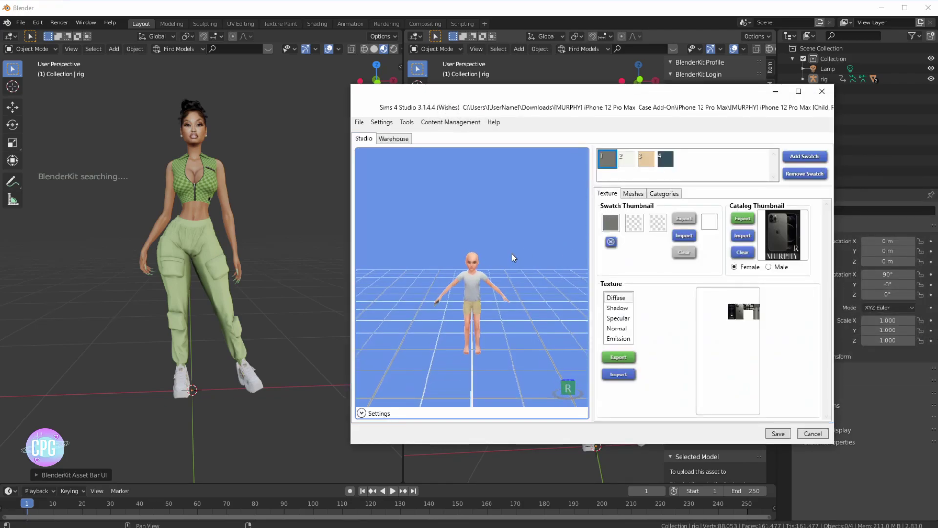
middle_click_drag(450, 311, 532, 315)
mouse_move(531, 315)
right_mouse_down()
mouse_move(525, 298)
mouse_move(544, 312)
mouse_move(515, 260)
mouse_move(520, 315)
right_mouse_up()
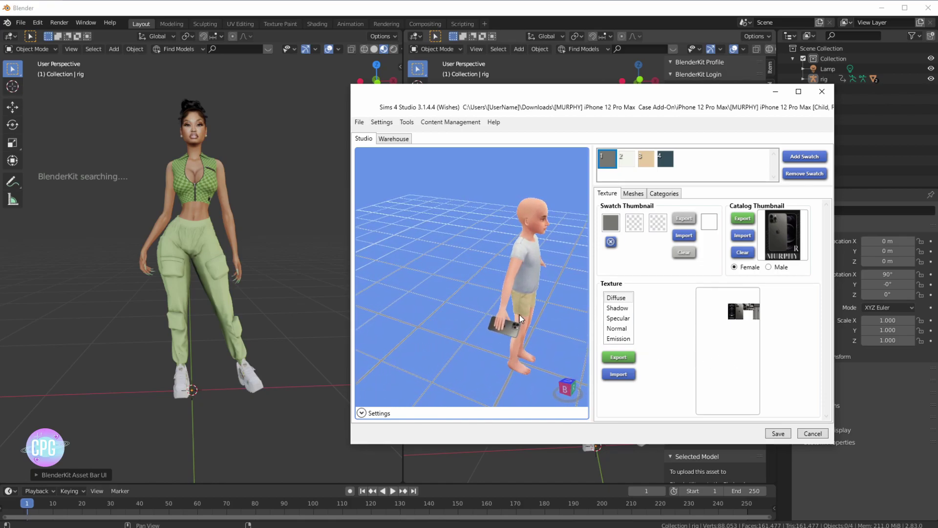
right_click_drag(529, 349, 536, 281)
scroll(536, 280, "up", 3)
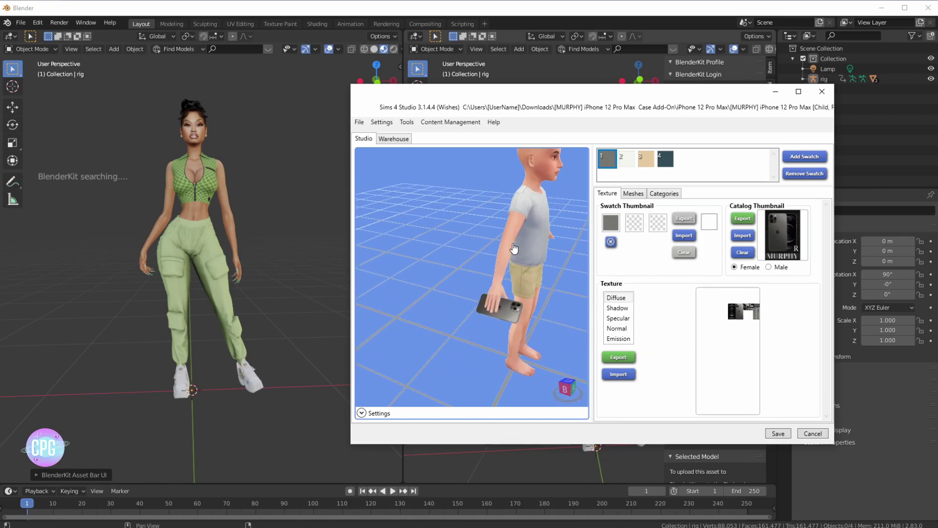
middle_click_drag(536, 280, 473, 202)
scroll(473, 202, "up", 2)
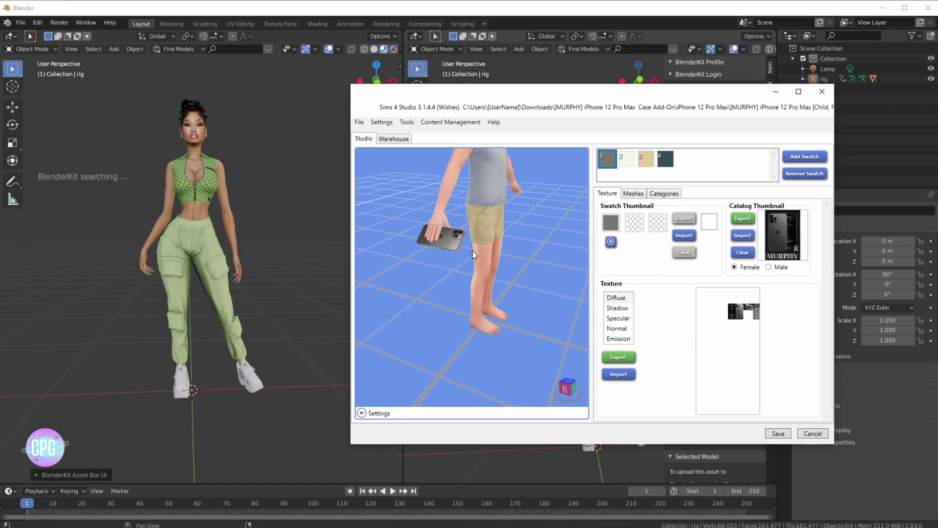
Export the phone's LOD 0 mesh to the Downloads folder as a Blender file named iphone mesh
left_click(633, 194)
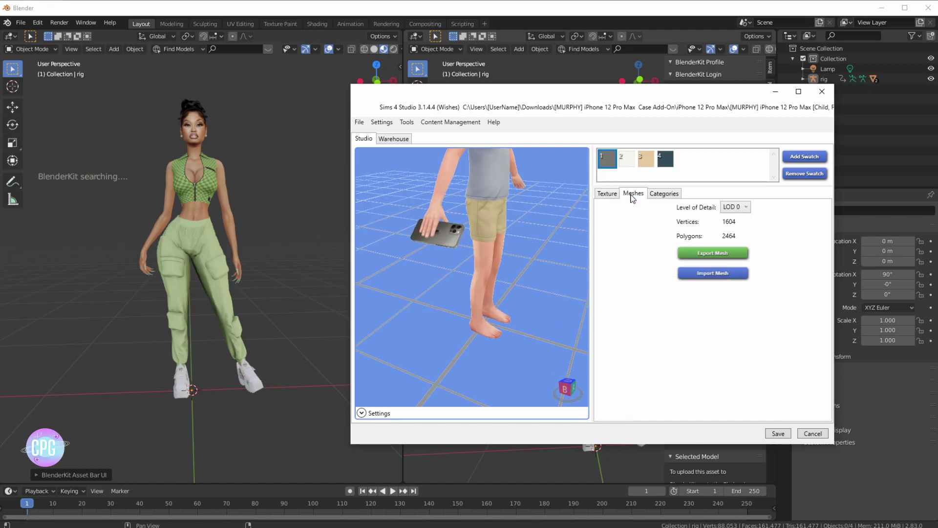
left_click(712, 253)
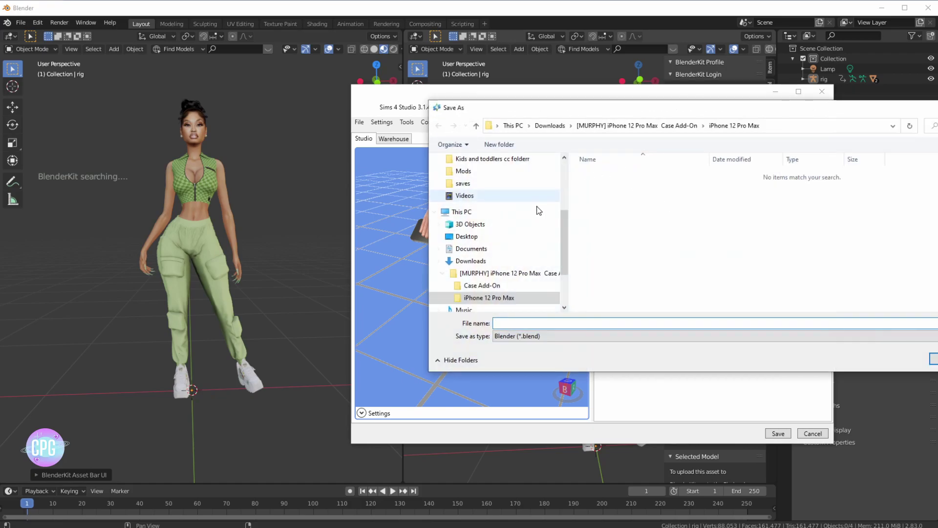
left_click(494, 262)
left_click(595, 323)
type("iphone")
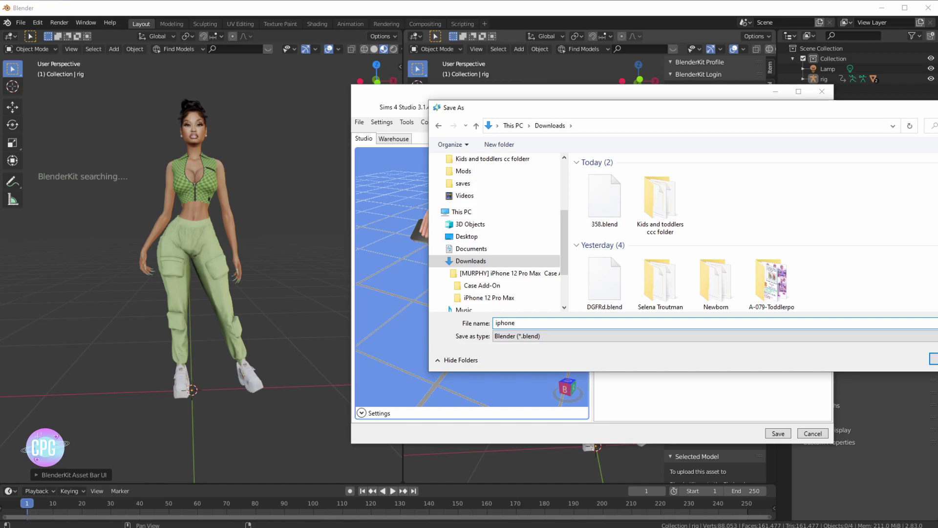
type(" mesh")
key("Return")
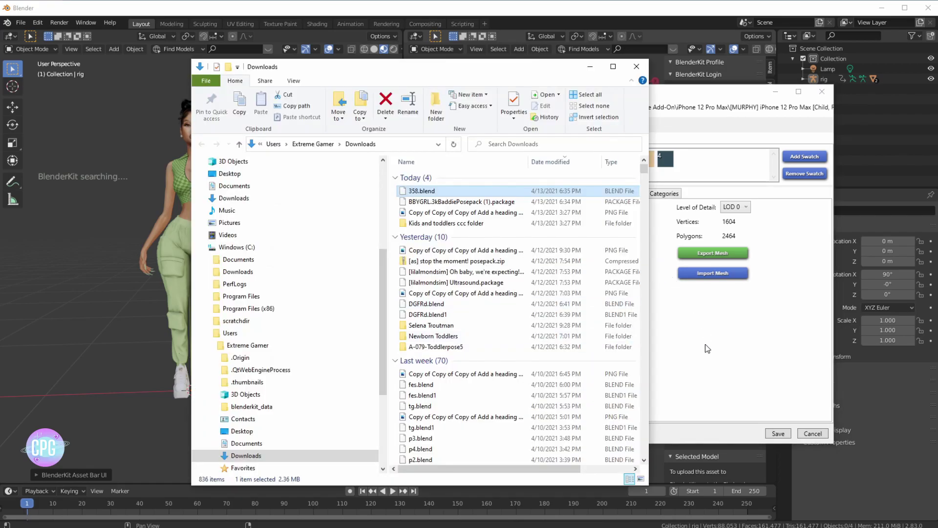
left_click(712, 386)
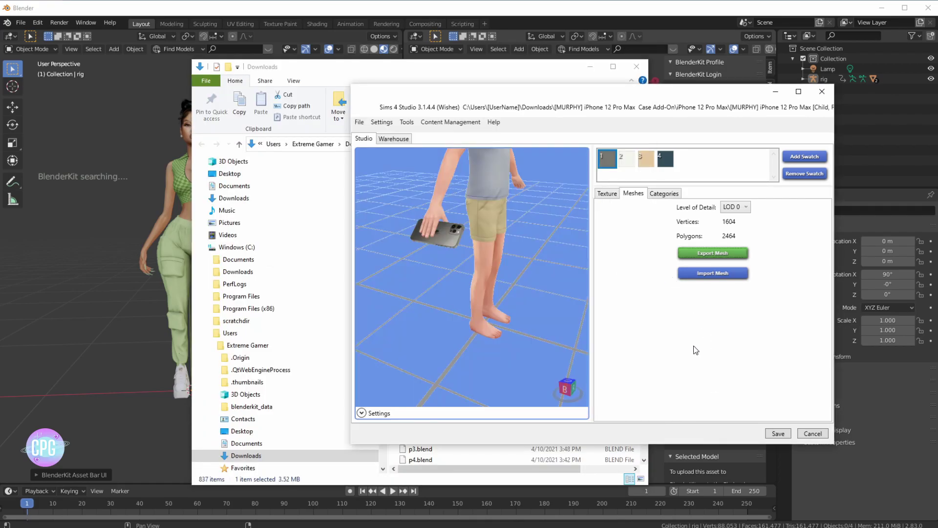
left_click(591, 68)
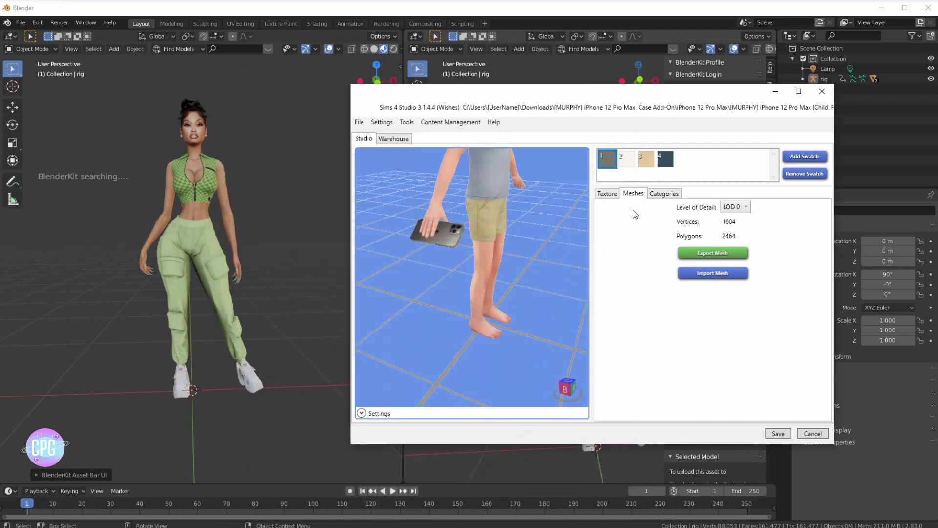
Compare the phone's colour swatches and choose the third, beige one
left_click(607, 194)
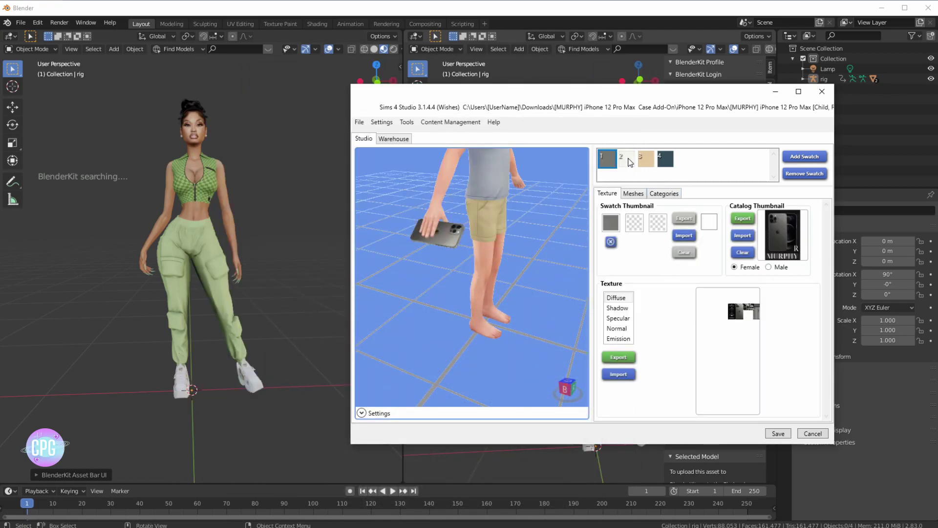
key("Right")
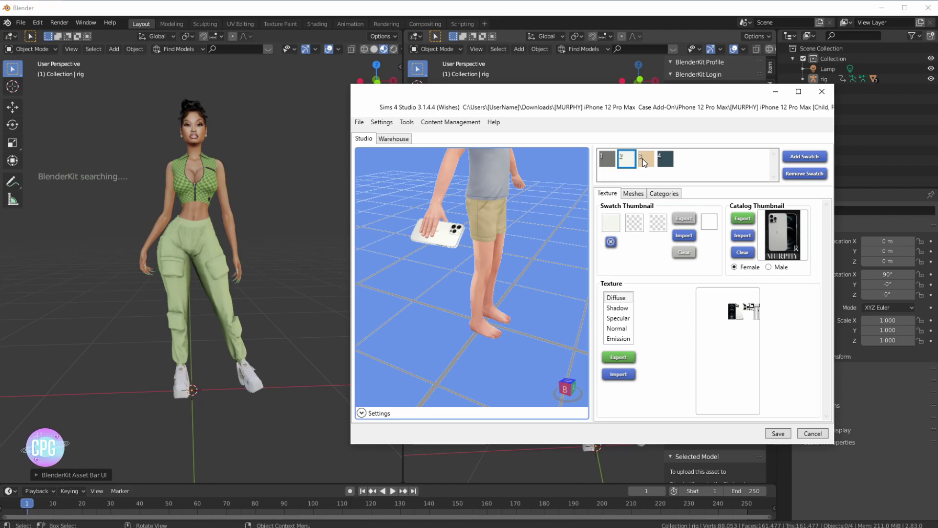
left_click(646, 164)
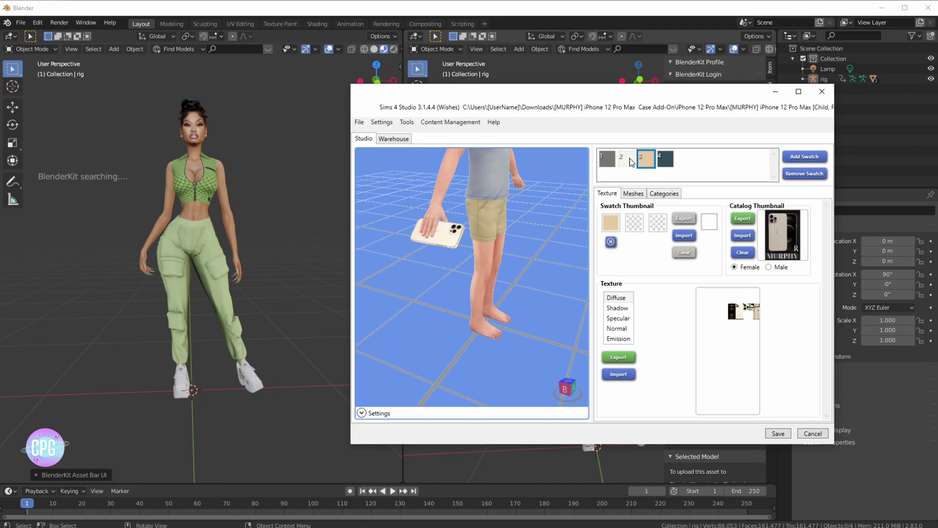
left_click(630, 161)
left_click(647, 164)
Export the beige swatch's Diffuse texture to the Downloads folder as a PNG named iphone texture
left_click(631, 360)
type("i")
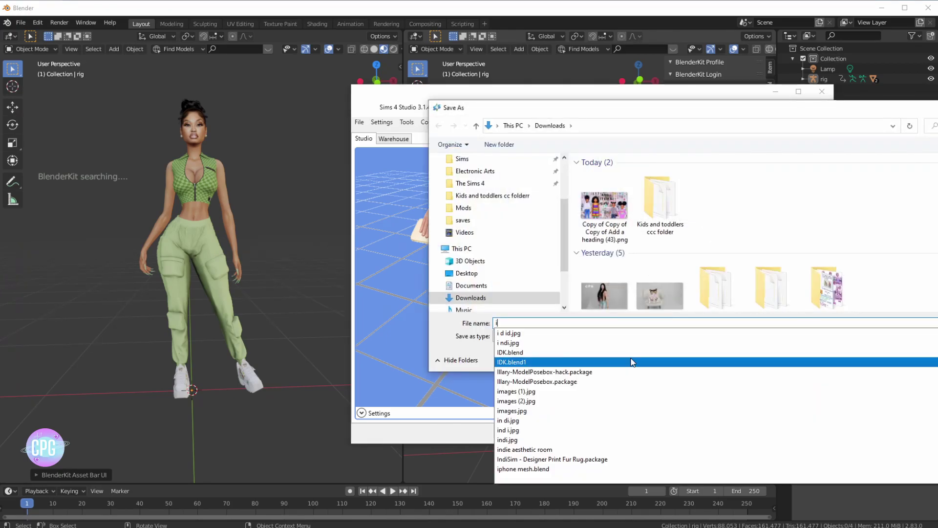
type("phone textur")
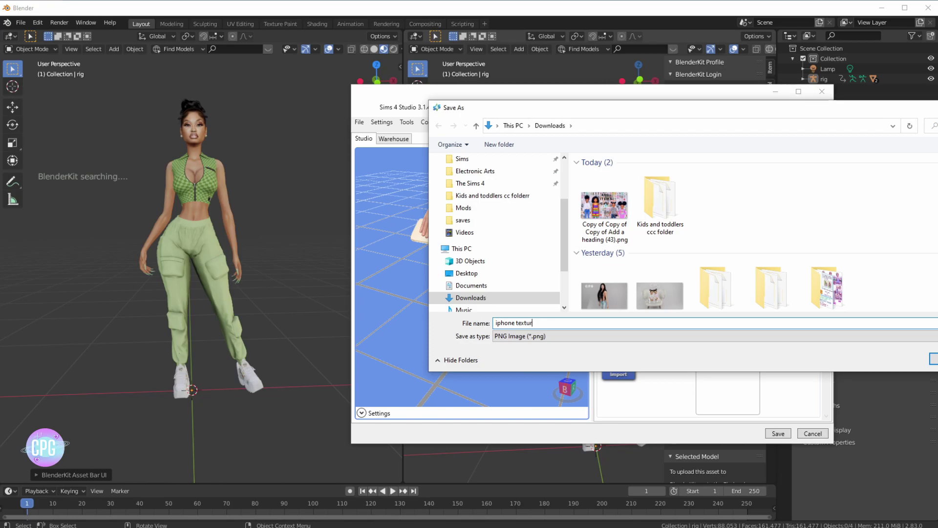
type("e")
key("Return")
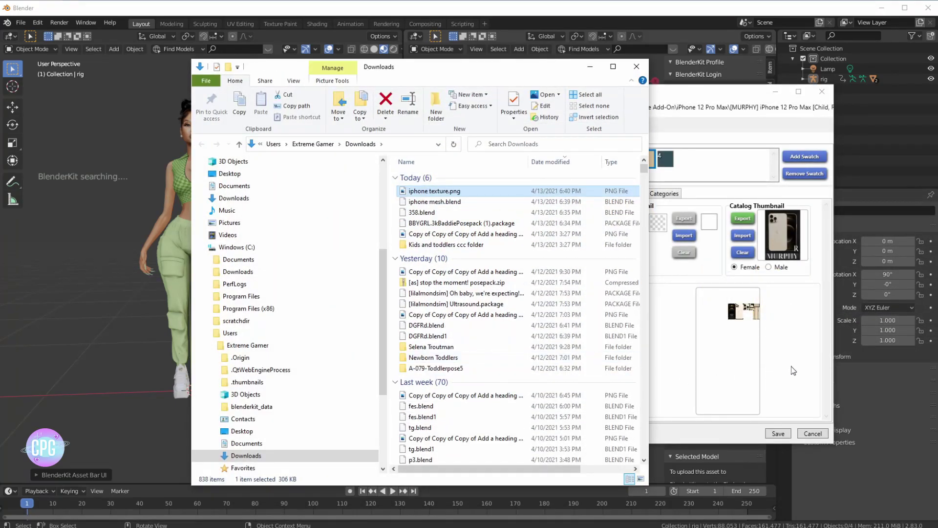
left_click(809, 366)
left_click(590, 66)
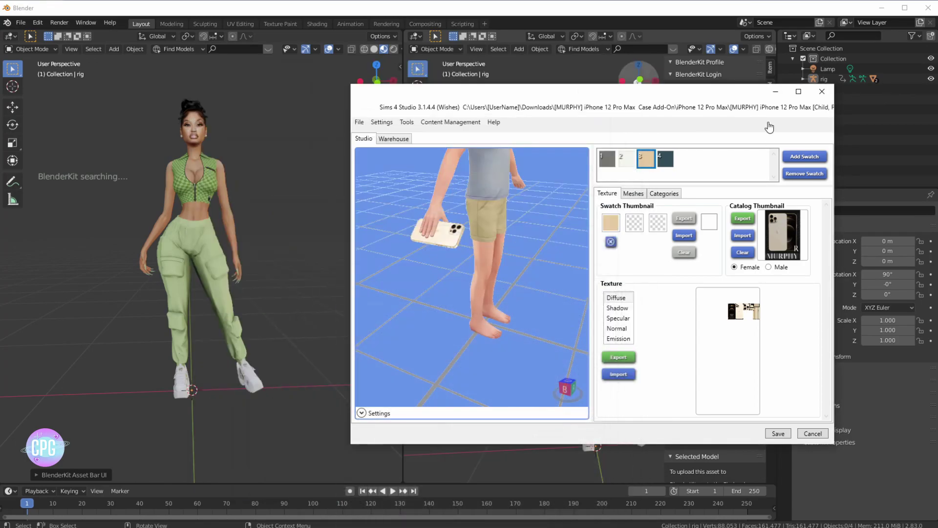
Return to Blender and, with Append, browse the Downloads folder and open iphone mesh.blend
left_click(769, 90)
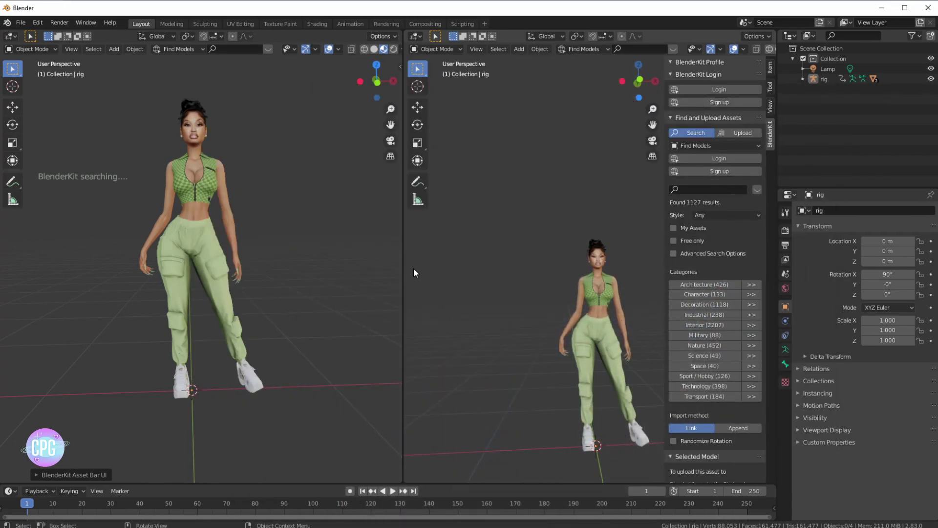
left_click(24, 27)
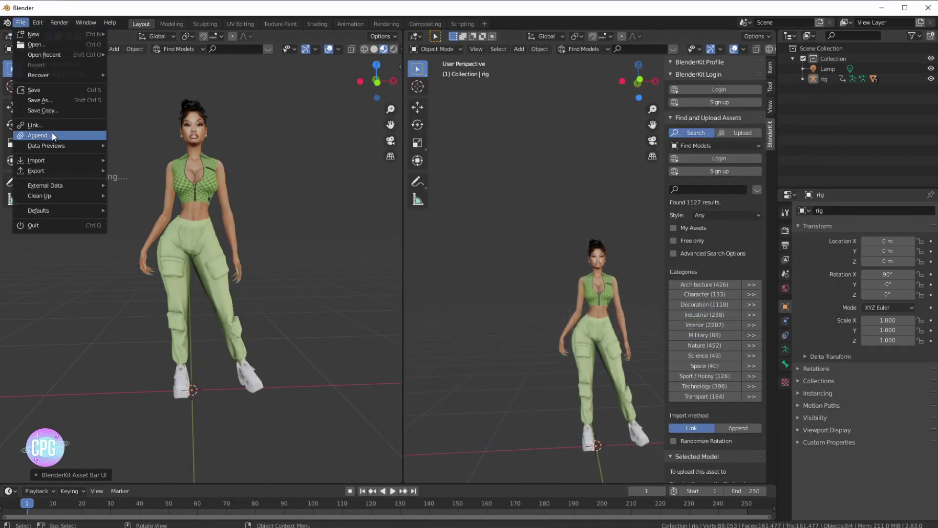
left_click(52, 132)
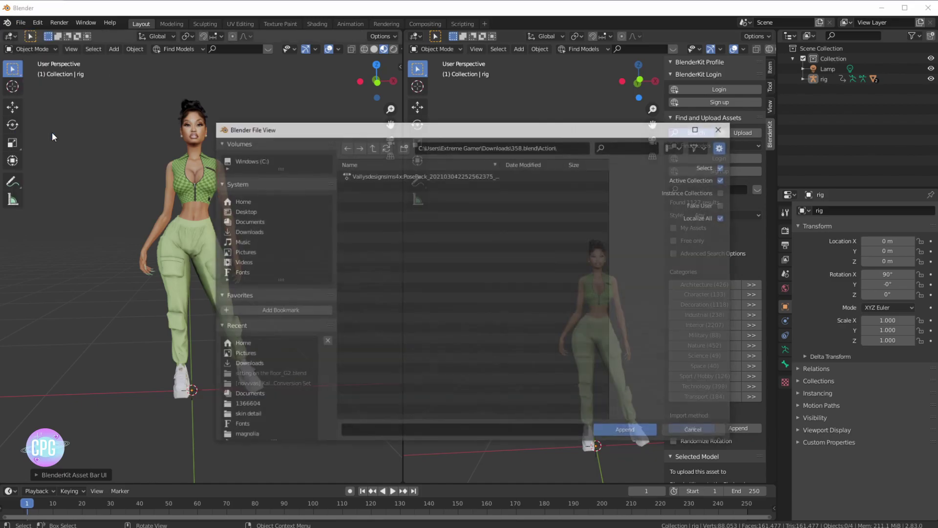
left_click(263, 230)
scroll(404, 218, "down", 20)
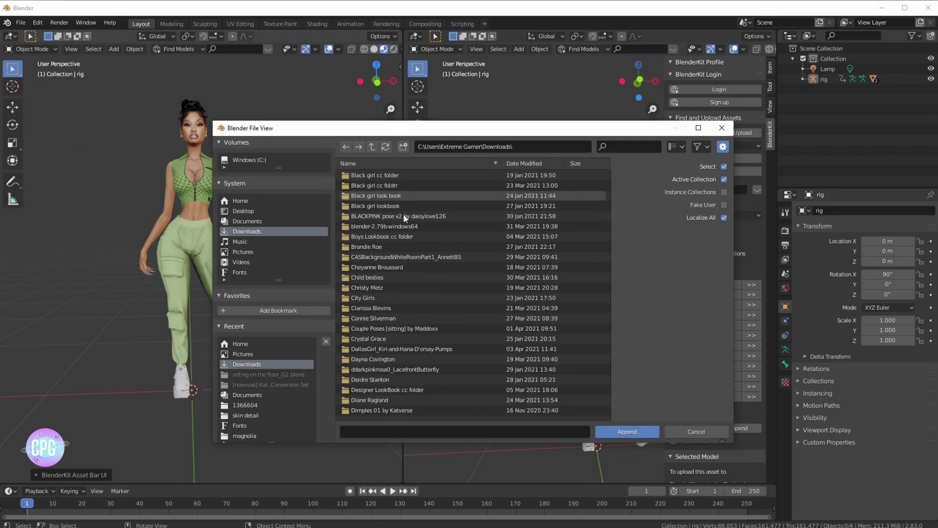
scroll(403, 213, "down", 15)
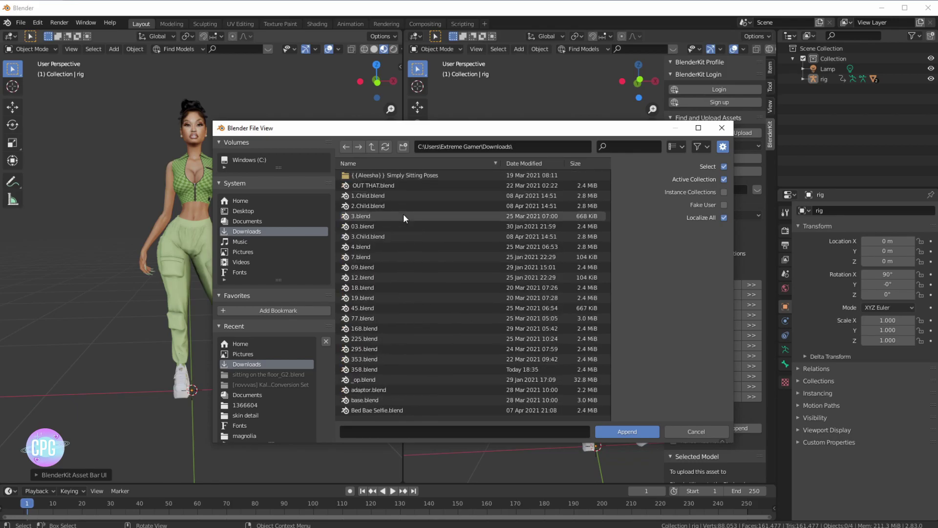
scroll(381, 237, "down", 9)
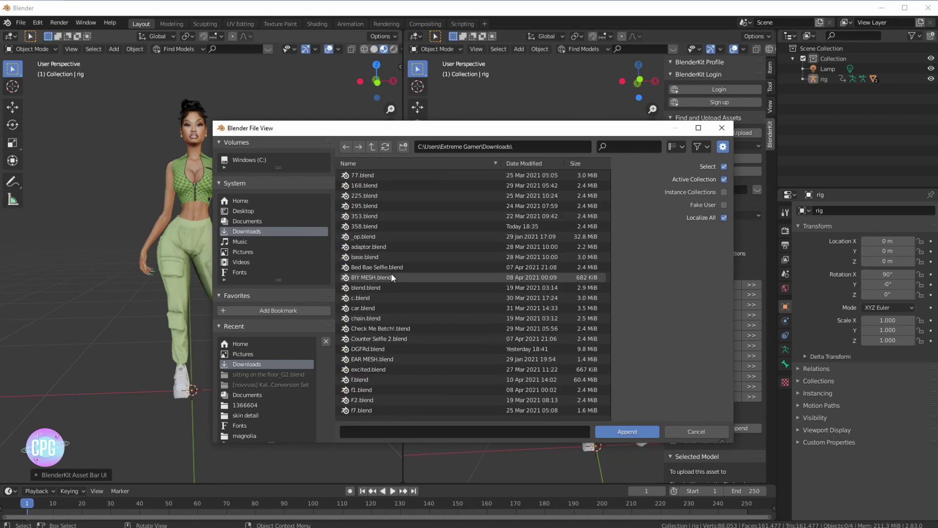
scroll(393, 274, "down", 10)
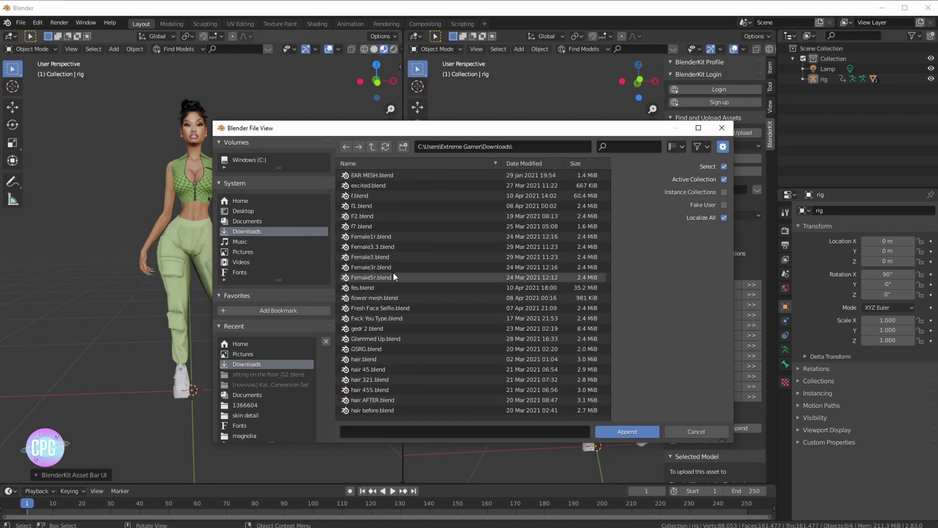
scroll(393, 270, "down", 14)
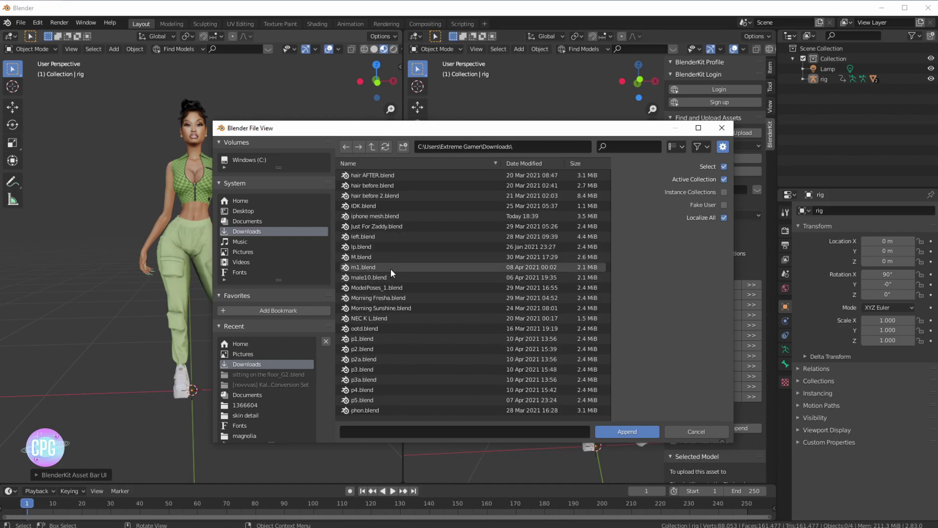
scroll(388, 257, "down", 6)
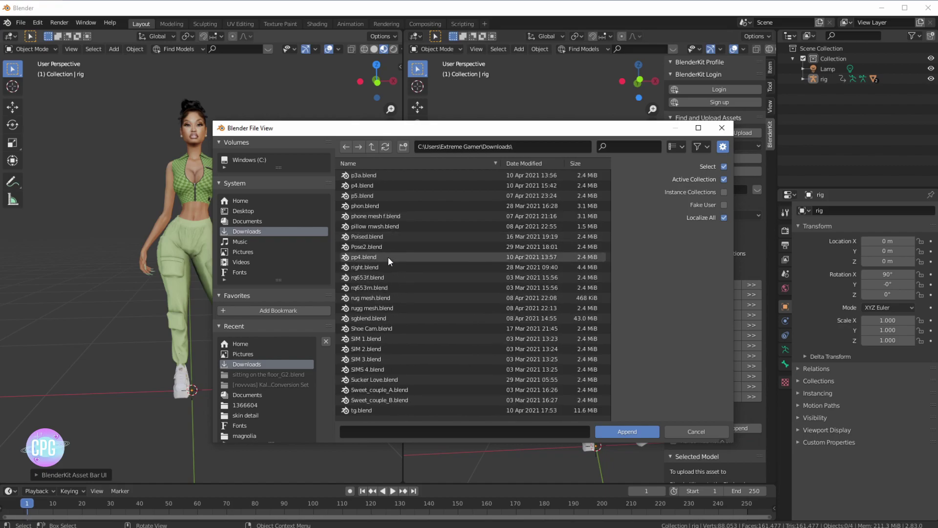
scroll(410, 320, "up", 9)
scroll(401, 342, "up", 7)
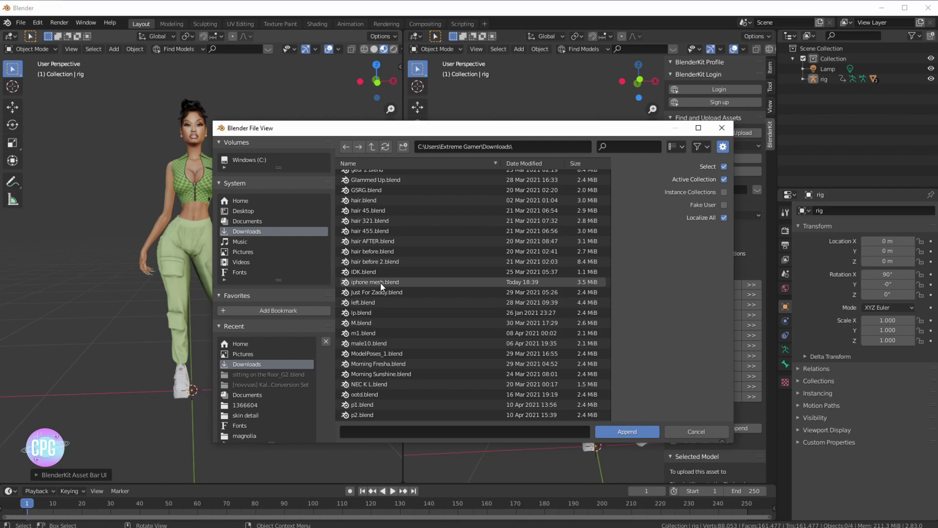
double_click(380, 282)
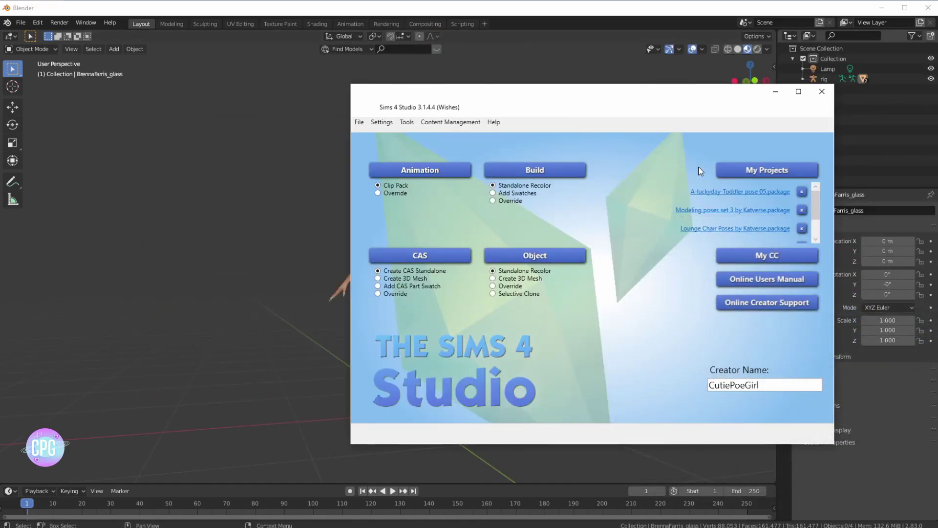
Open the BBYGRL.3kBaddiePosepack (1).package project from the Downloads folder in Sims 4 Studio
left_click(755, 171)
scroll(468, 303, "down", 2)
scroll(468, 220, "up", 5)
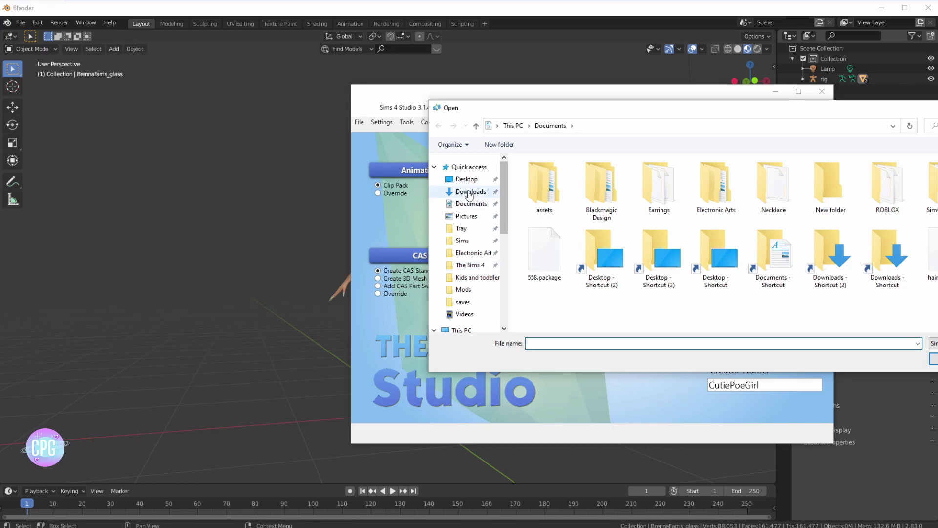
left_click(469, 191)
double_click(544, 209)
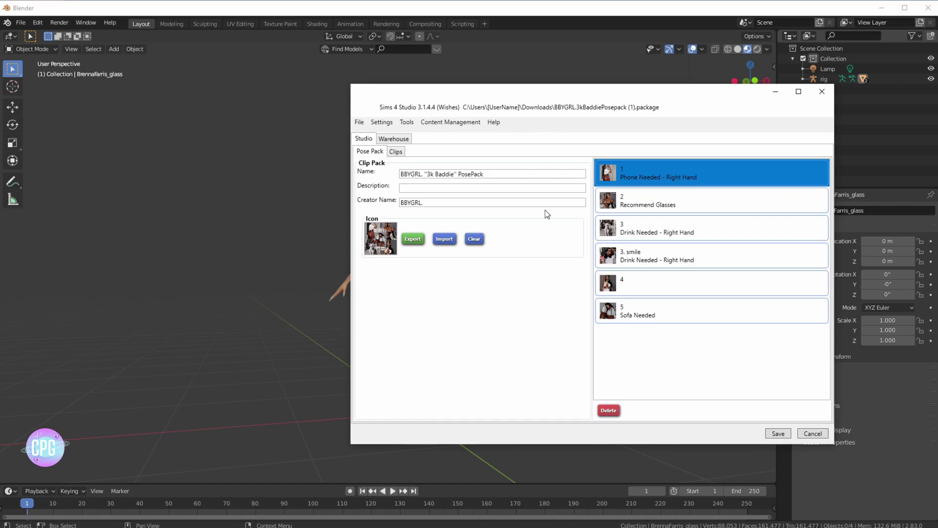
Export the clip of pose 4 for the Adult Female rig to the Downloads folder as 358.blend
left_click(400, 154)
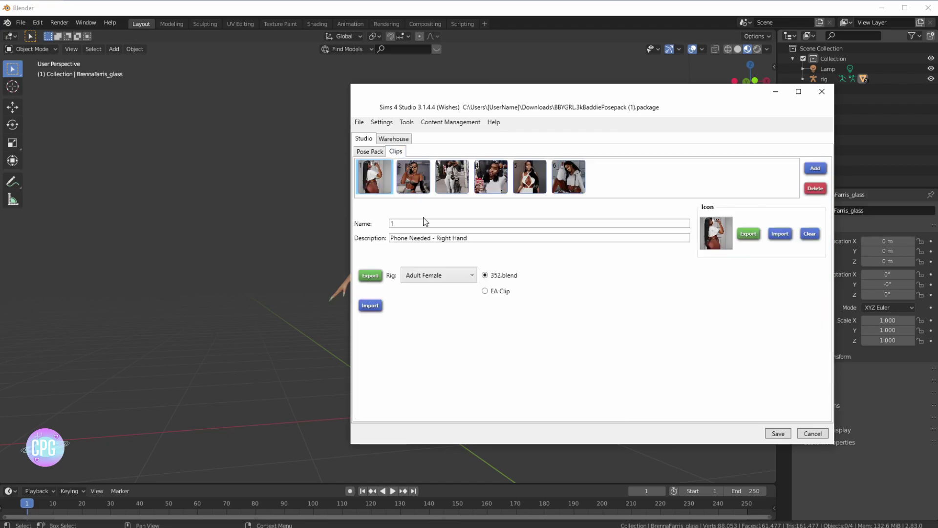
left_click(535, 179)
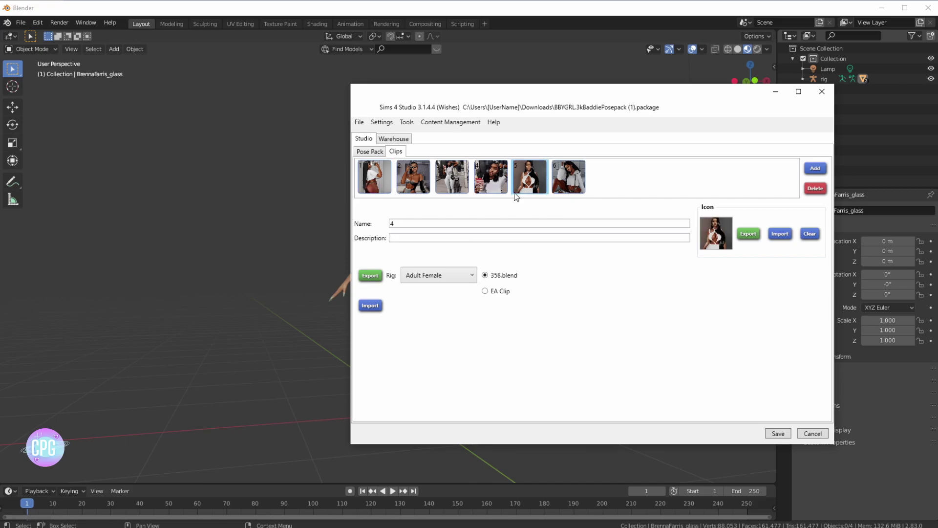
left_click(376, 280)
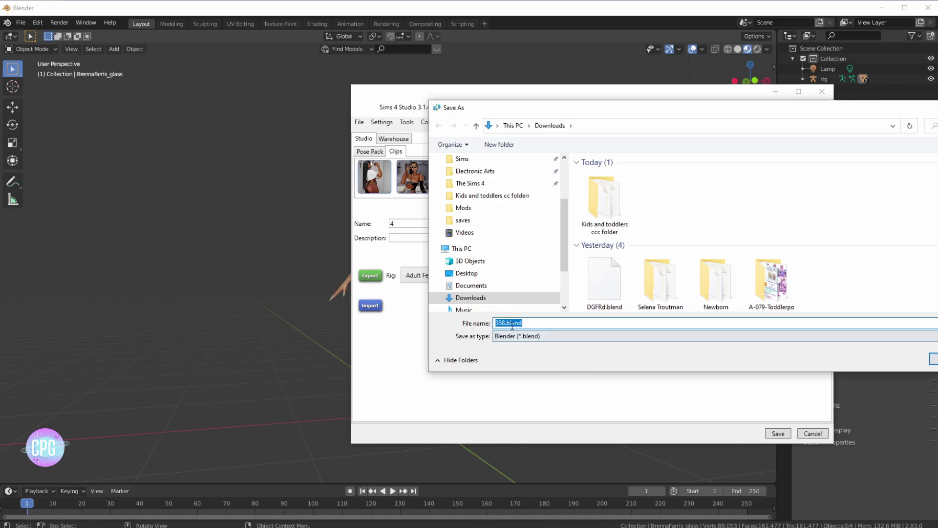
key("Return")
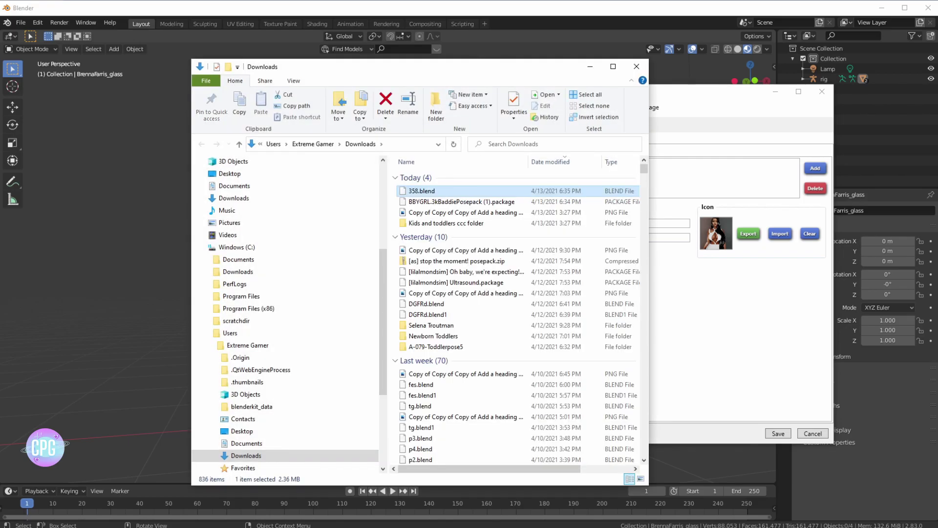
Return to Blender and append the Vallysdesignsims4x PosePack action from 358.blend in the Downloads folder
left_click(731, 461)
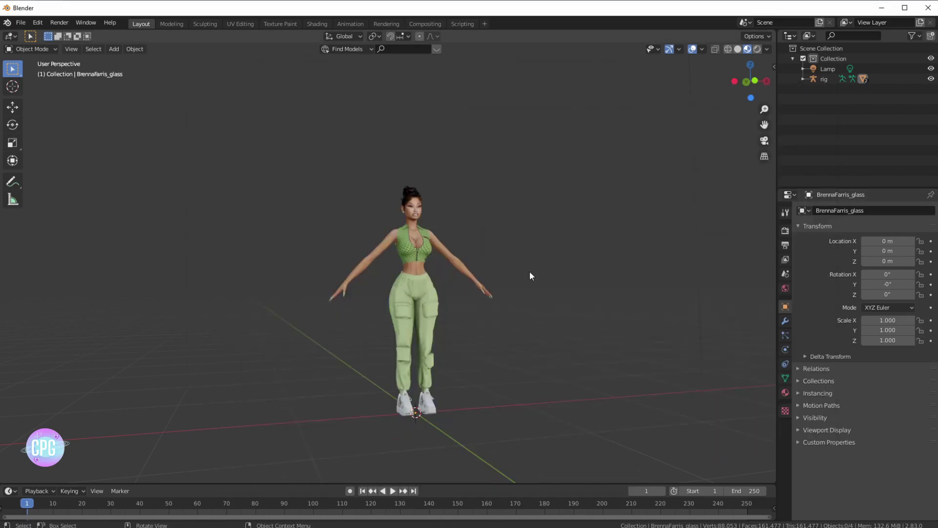
scroll(450, 210, "up", 5)
middle_click_drag(690, 124, 472, 226)
scroll(471, 226, "down", 3)
left_click(21, 22)
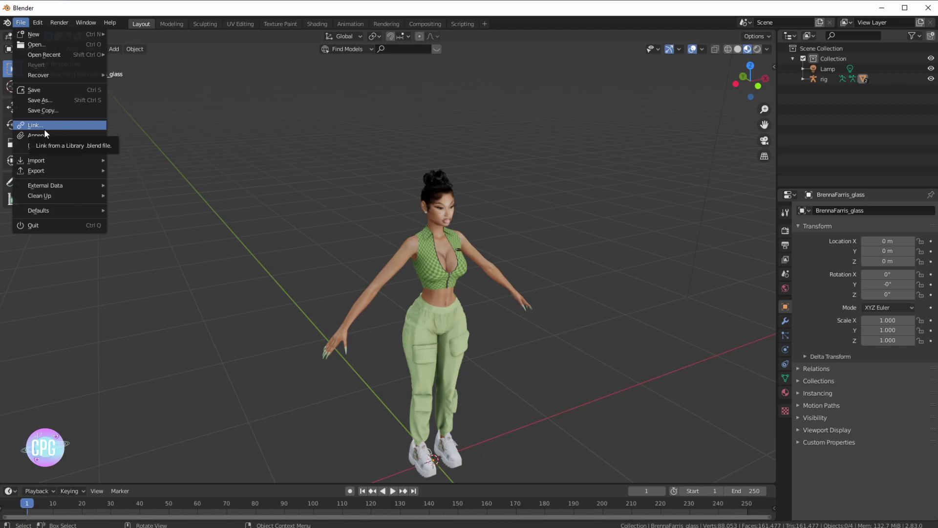
left_click(47, 134)
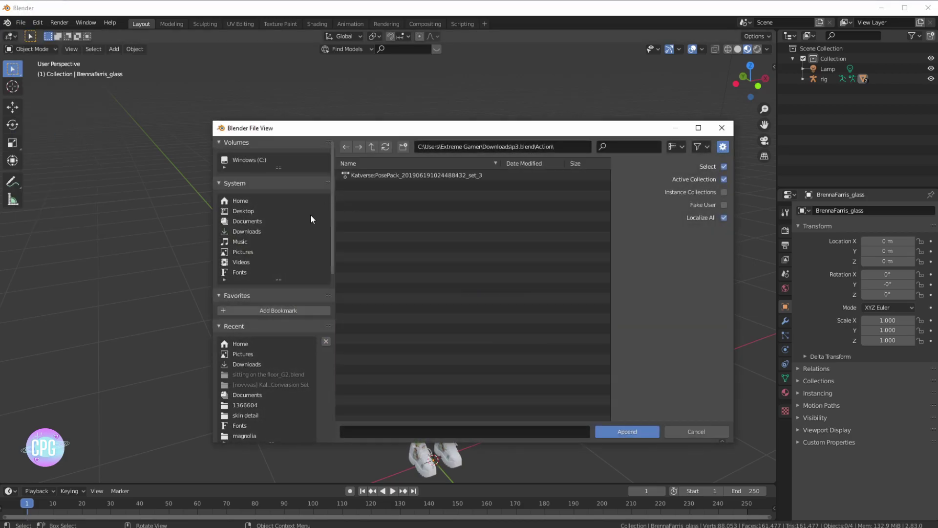
left_click(263, 231)
scroll(386, 244, "down", 15)
scroll(386, 315, "down", 10)
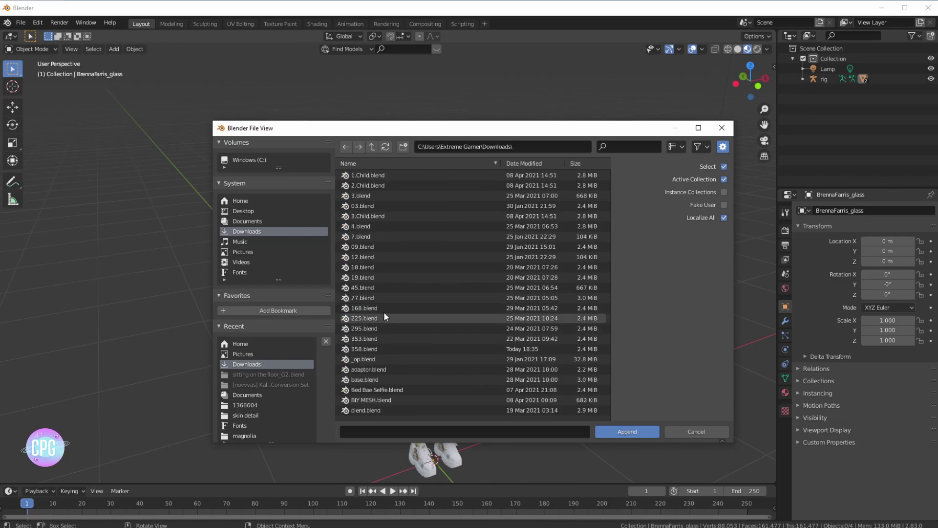
double_click(374, 349)
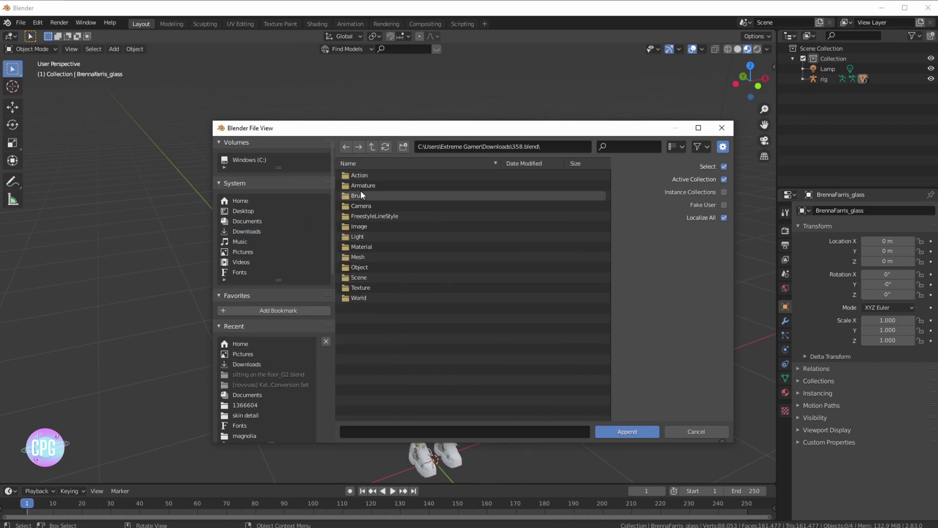
double_click(356, 176)
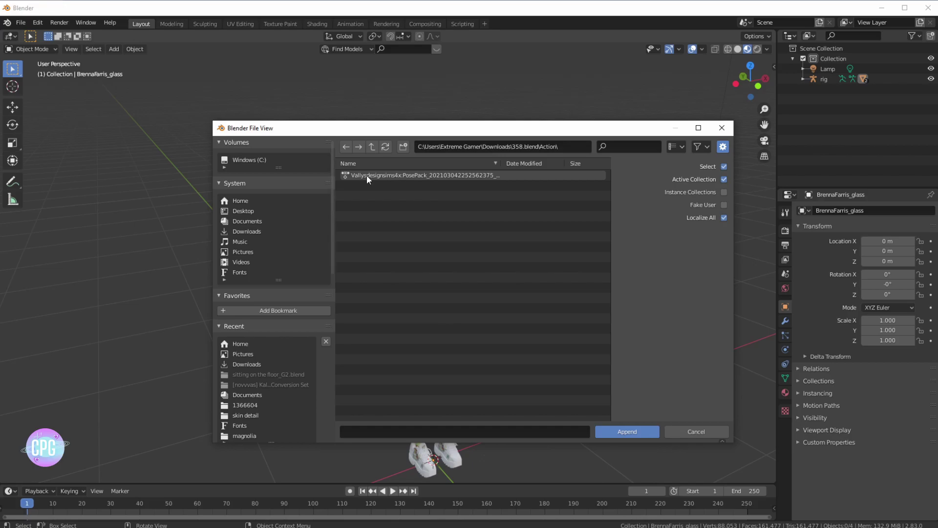
double_click(368, 175)
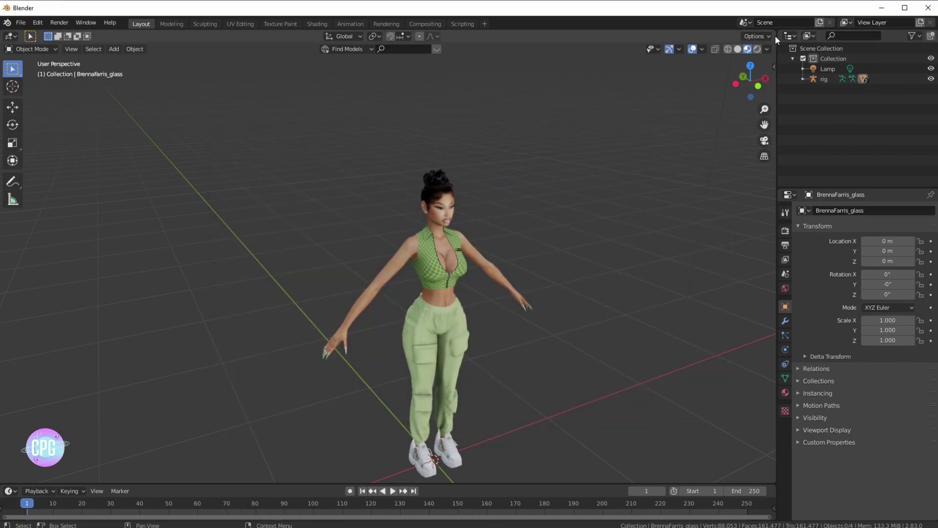
Split the 3D viewport into two areas and turn one of them into a Nonlinear Animation editor
left_click_drag(775, 35, 406, 31)
middle_click_drag(277, 324, 242, 310)
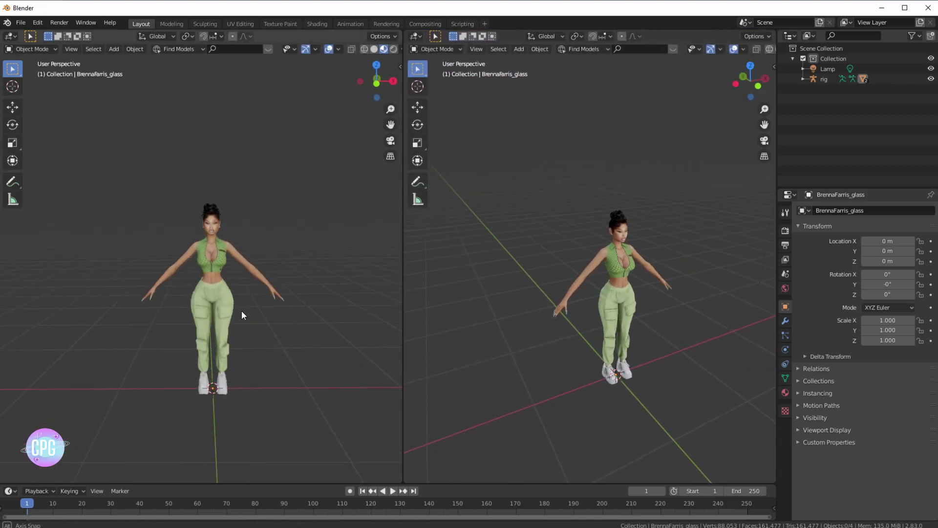
left_click(11, 37)
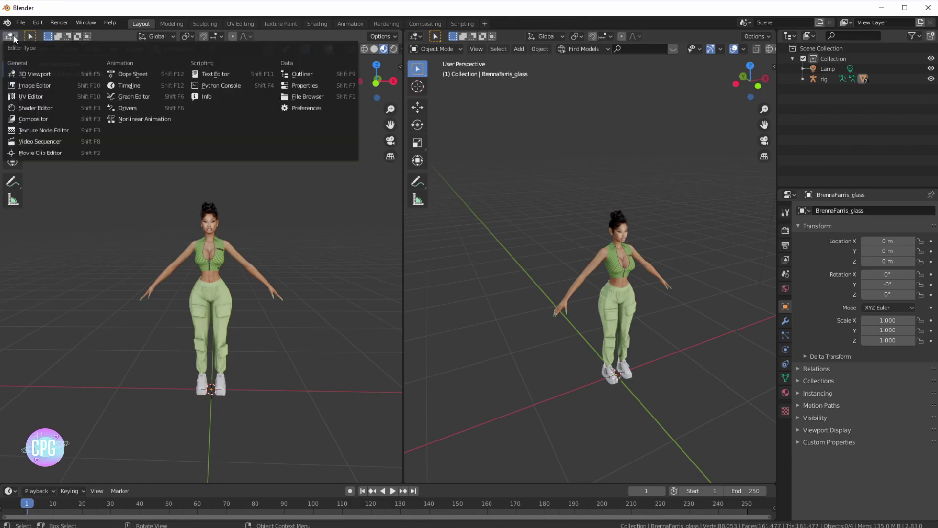
left_click(138, 120)
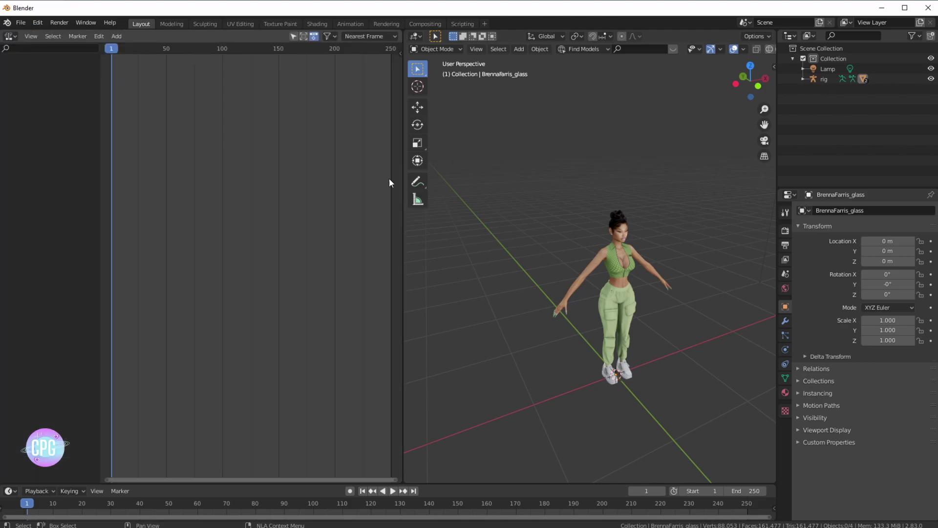
Select the Sim's rig by a bone point on the cheek and insert a LocRotScale keyframe at frame 1
scroll(650, 284, "up", 5)
middle_click_drag(660, 274, 632, 241)
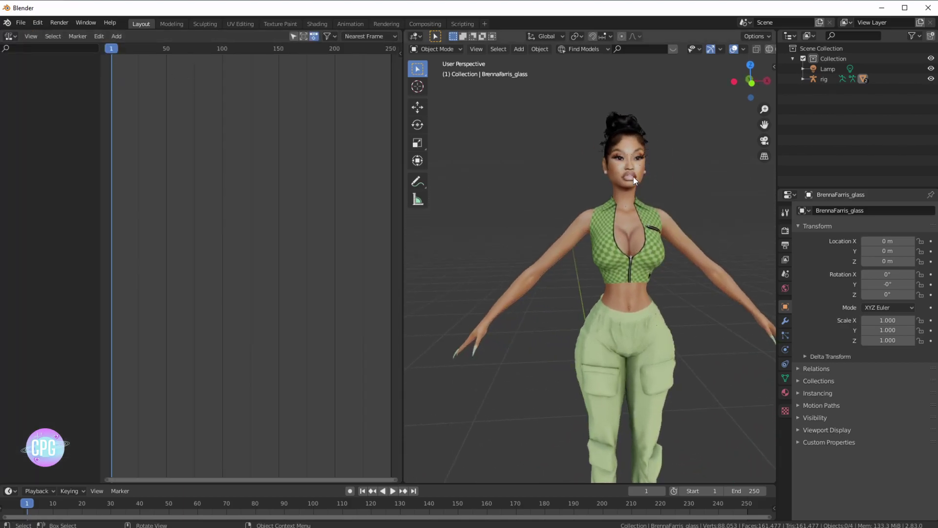
scroll(649, 210, "up", 8)
scroll(614, 336, "down", 6)
scroll(612, 337, "up", 2)
middle_click_drag(613, 335, 603, 336)
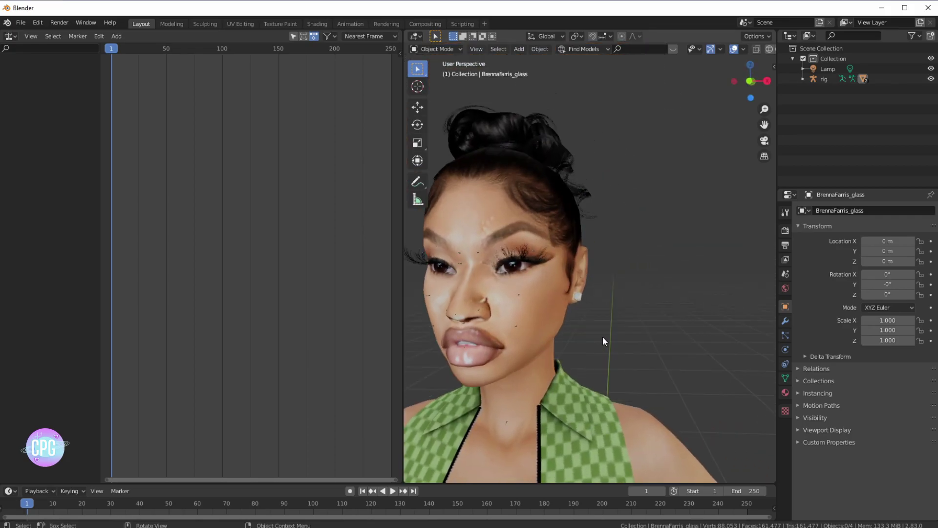
key("KP_5")
scroll(602, 336, "up", 9)
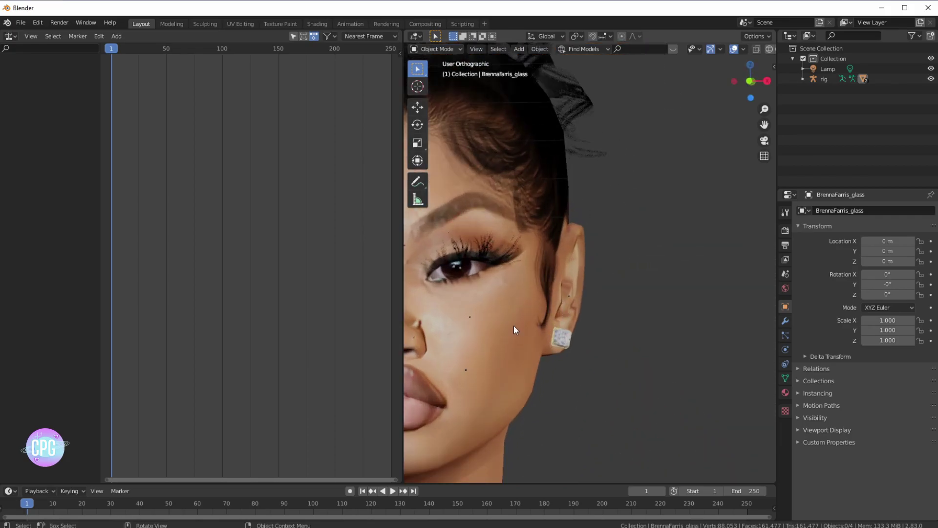
middle_click_drag(515, 324, 602, 319)
scroll(601, 320, "up", 1)
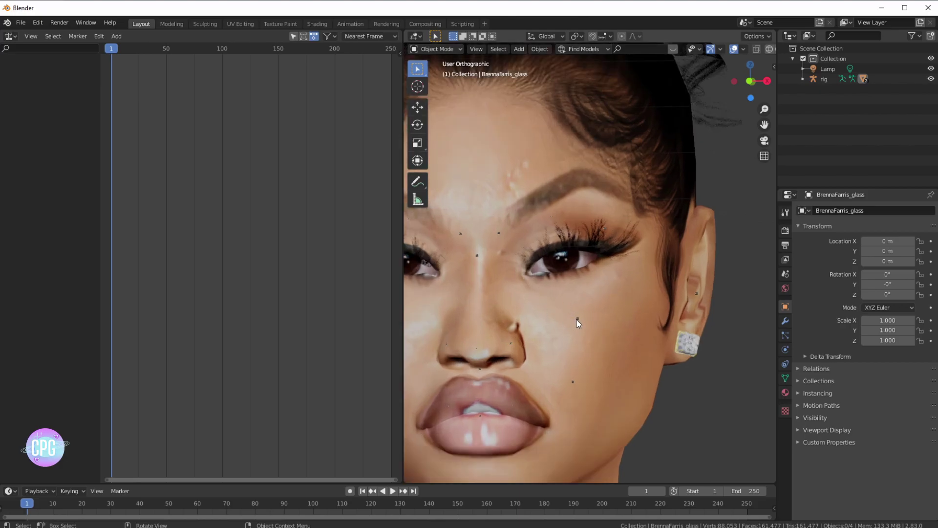
left_click(578, 320)
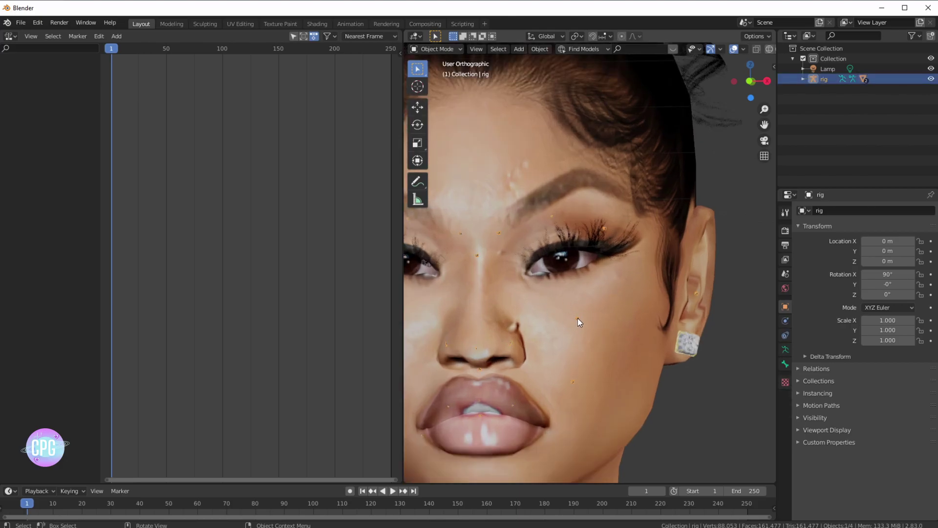
key("i")
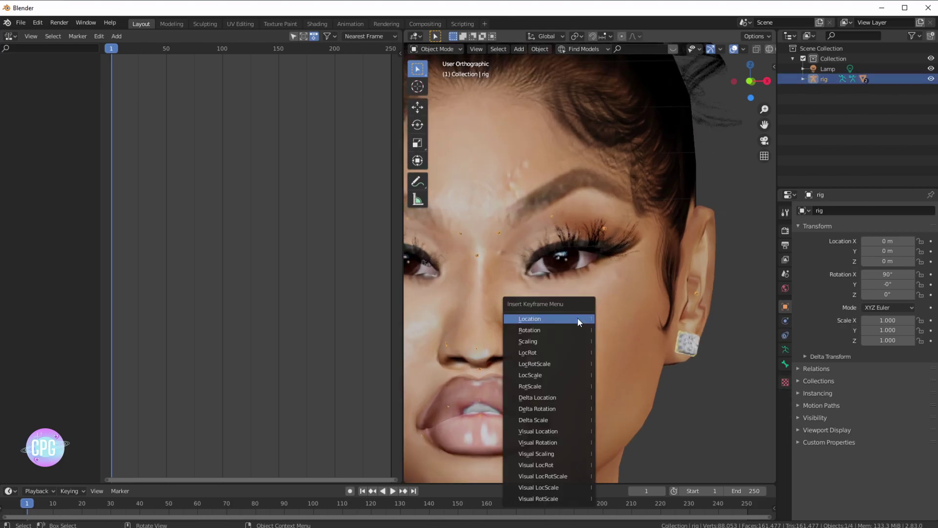
left_click(539, 363)
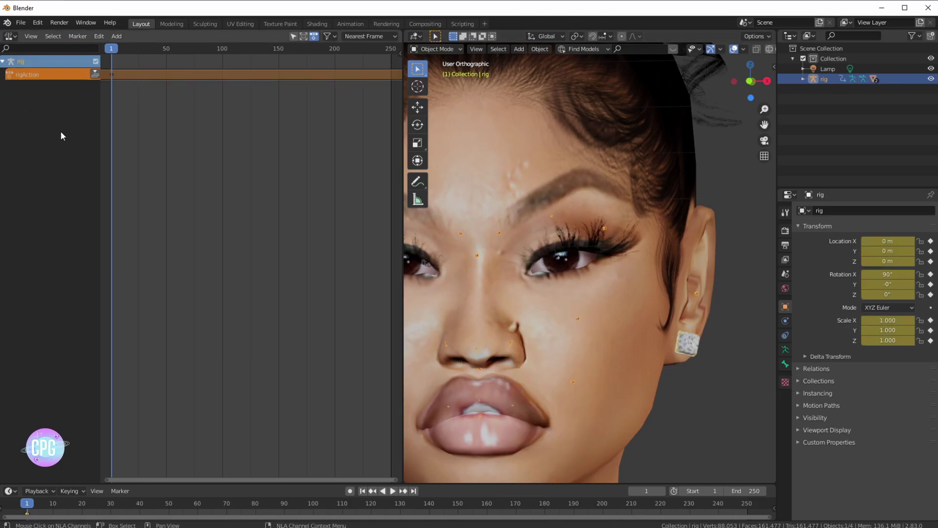
Push rigAction down to an NLA track and replace its strip with the Vallysdesignsims4x PosePack action strip
left_click(95, 74)
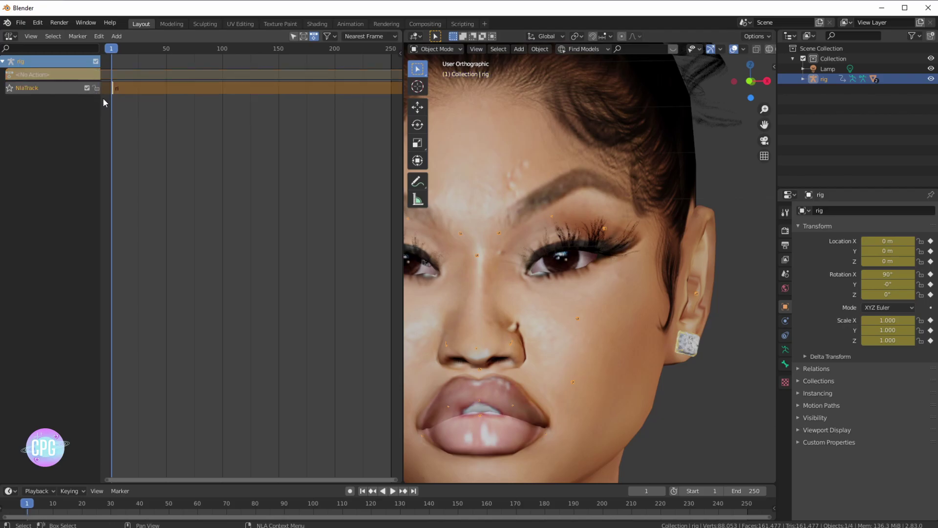
key("Delete")
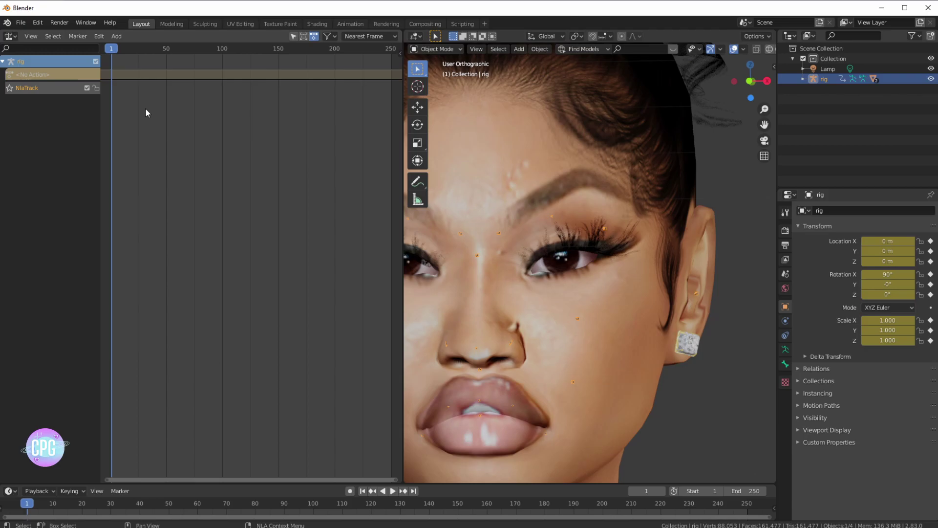
left_click(117, 37)
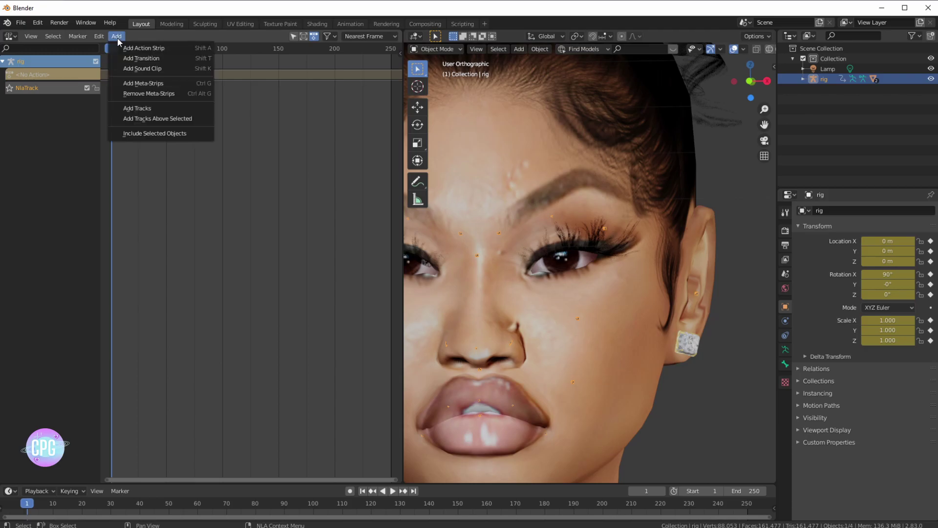
left_click(137, 49)
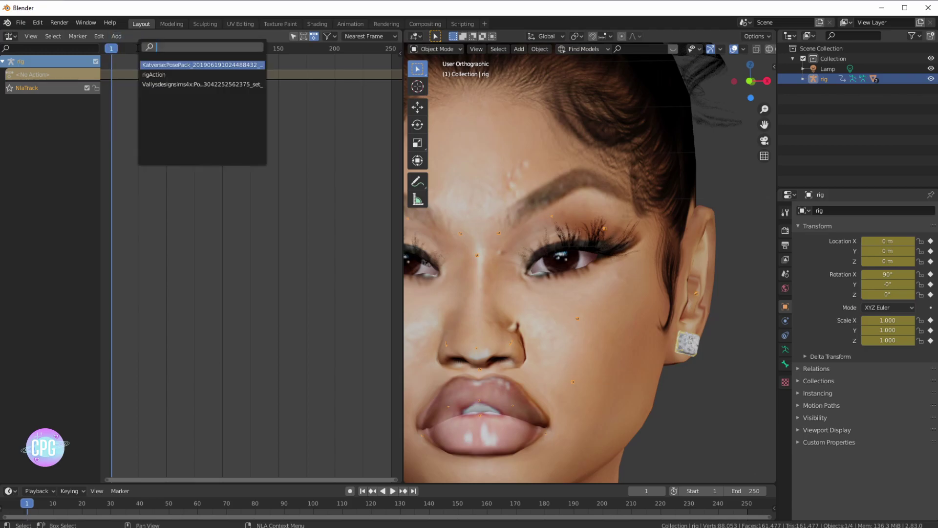
left_click(180, 86)
scroll(567, 207, "down", 8)
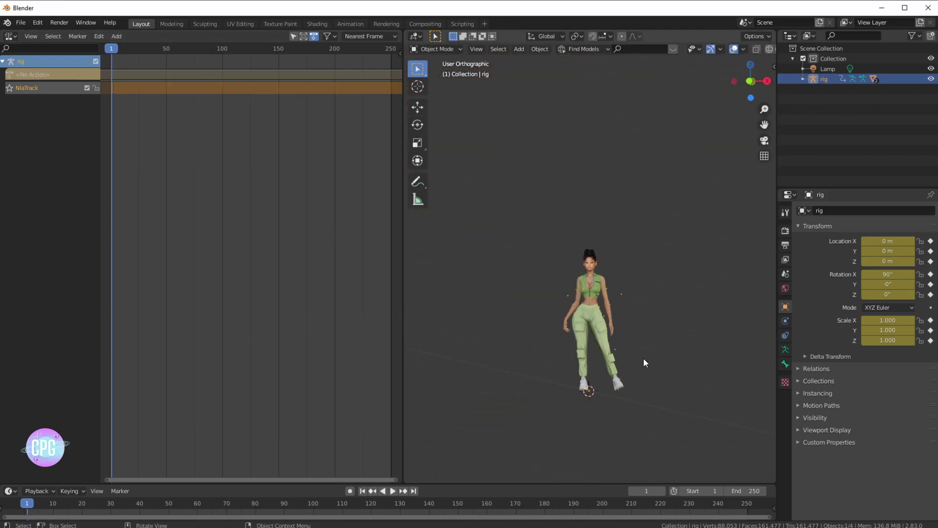
Deselect the rig, turn the Nonlinear Animation area back into a 3D Viewport and inspect the posed Sim in both views
left_click(643, 363)
left_click(10, 36)
left_click(29, 73)
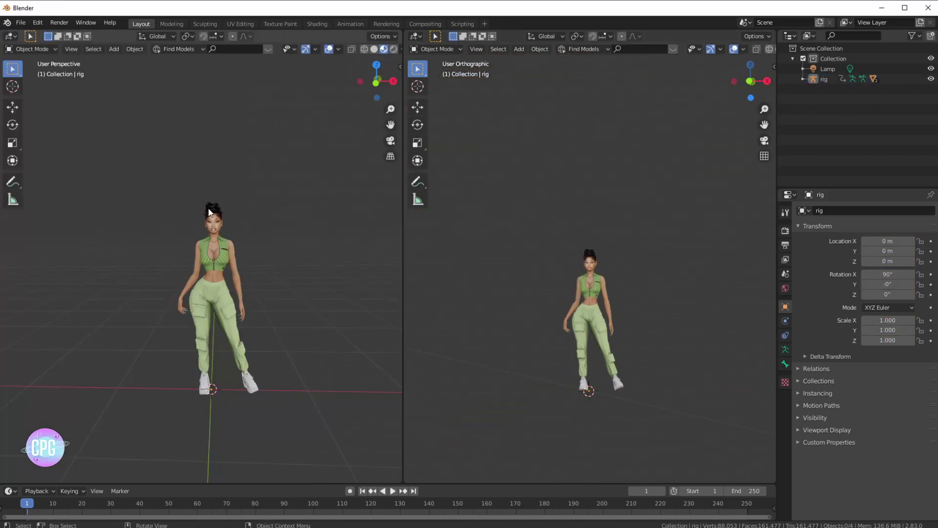
scroll(261, 330, "up", 5)
mouse_move(326, 323)
middle_mouse_down()
mouse_move(259, 317)
mouse_move(336, 324)
mouse_move(299, 283)
mouse_move(370, 341)
mouse_move(379, 310)
mouse_move(338, 322)
middle_mouse_up()
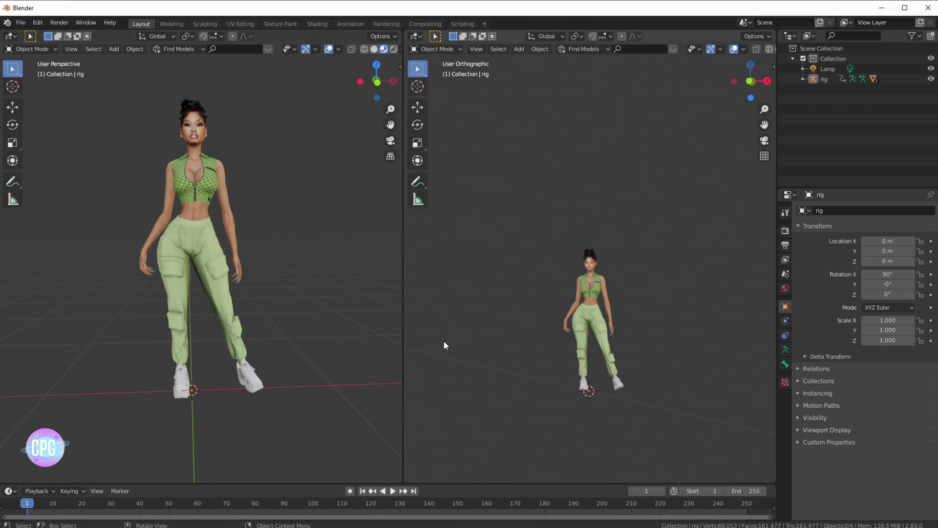
scroll(557, 297, "up", 5)
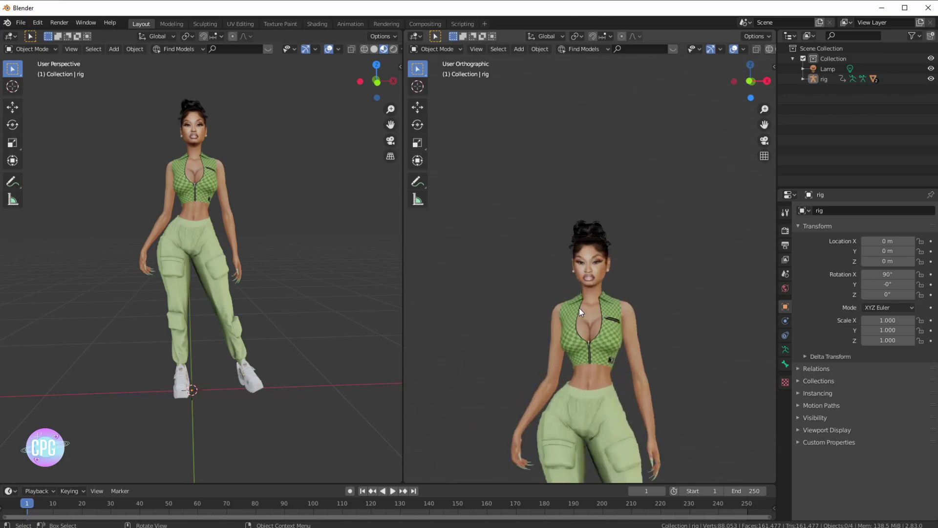
scroll(579, 305, "down", 6)
scroll(649, 330, "up", 2)
middle_click_drag(649, 331, 660, 353)
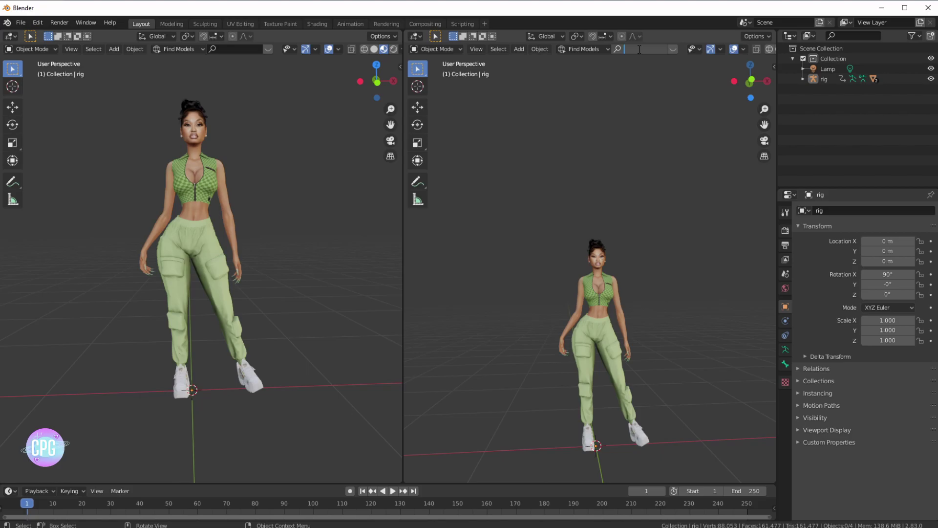
Browse the Decoration category of BlenderKit's model library, paging through the assets, and hide the asset bar
left_click(774, 66)
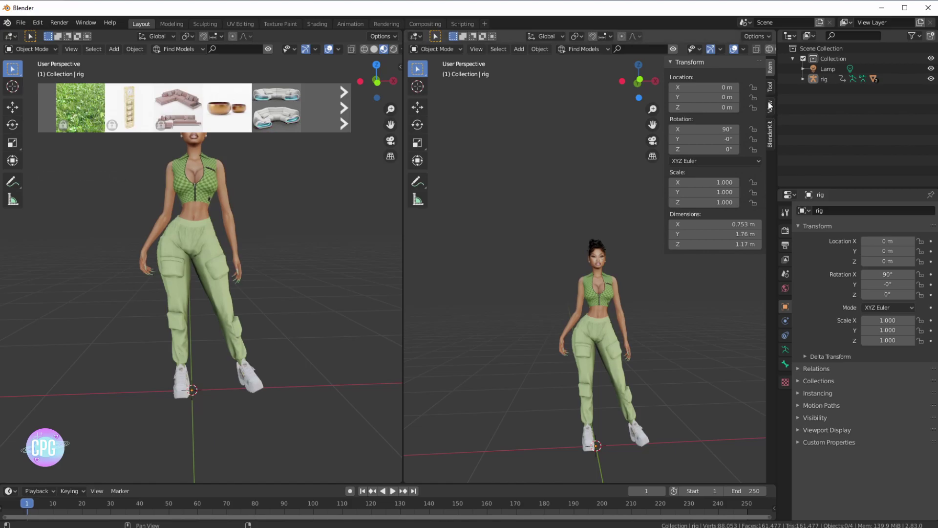
left_click(770, 133)
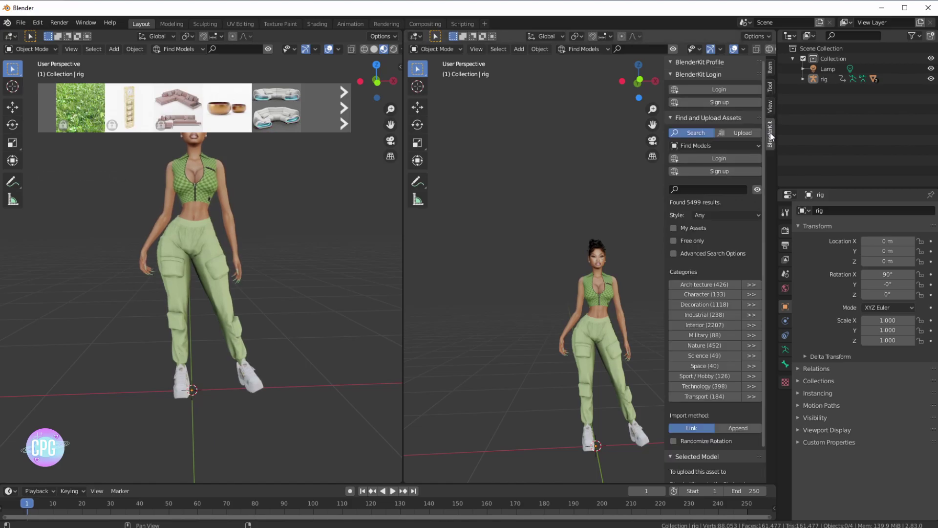
left_click(706, 304)
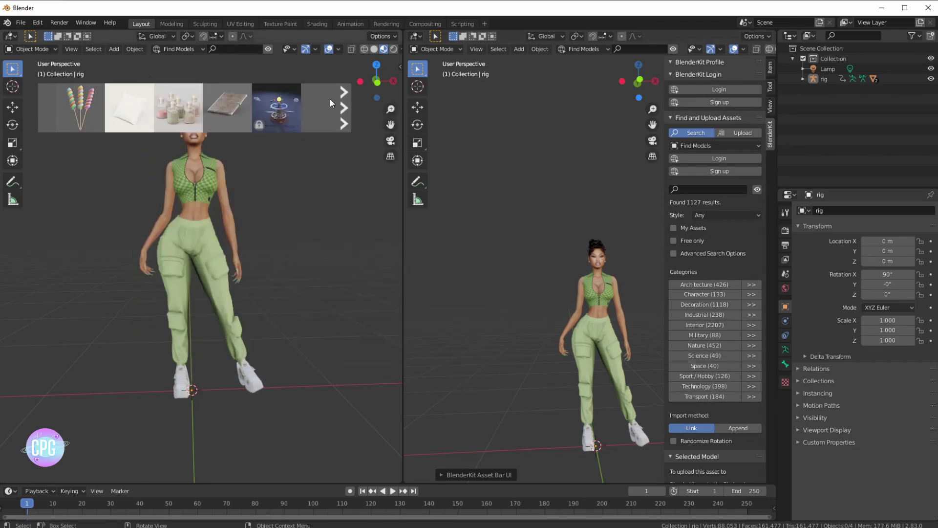
left_click(345, 107)
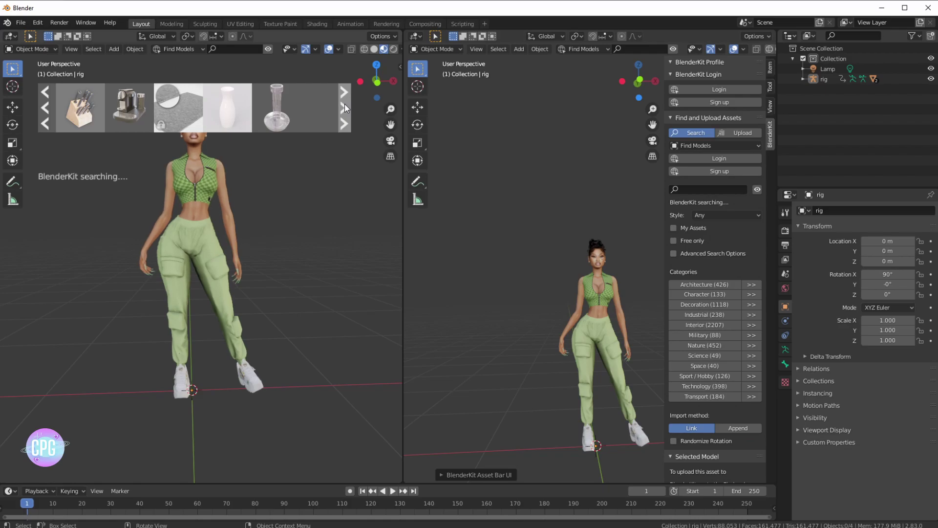
left_click(344, 107)
left_click(344, 108)
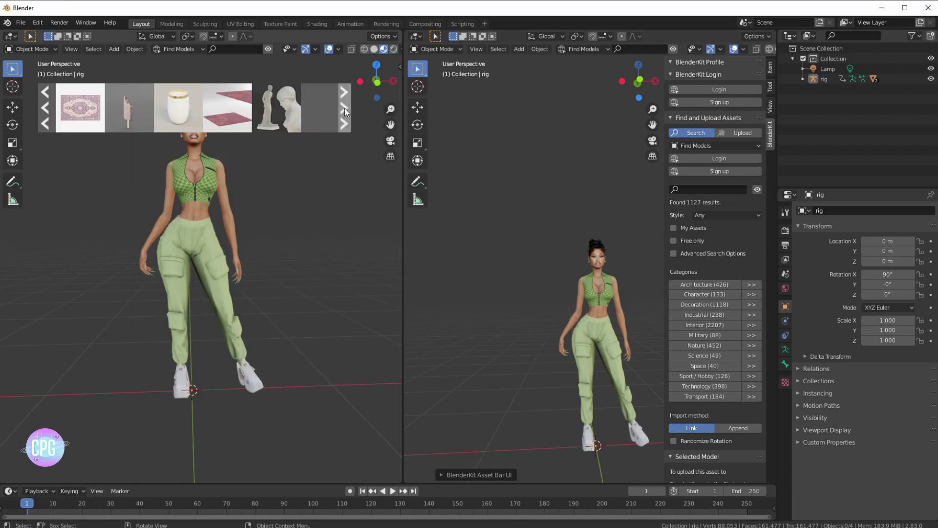
left_click(345, 107)
left_click(344, 108)
left_click(345, 108)
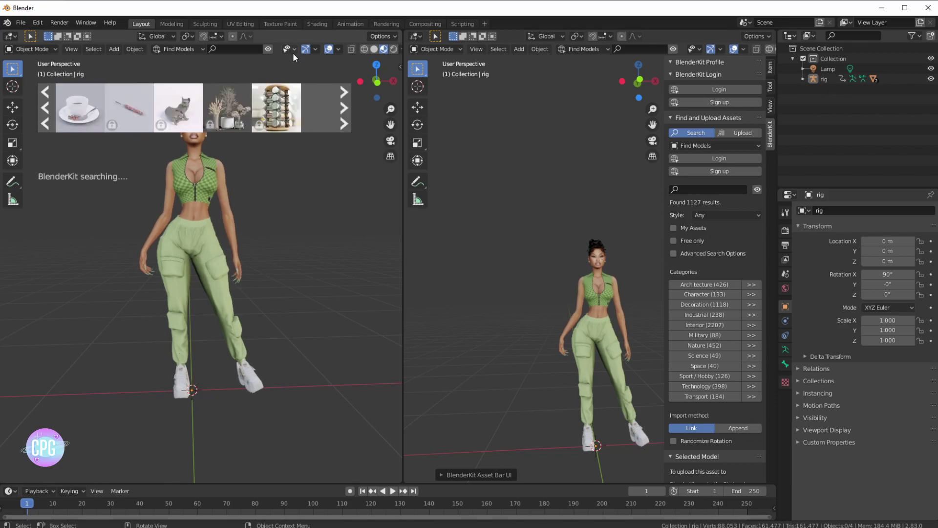
left_click(268, 49)
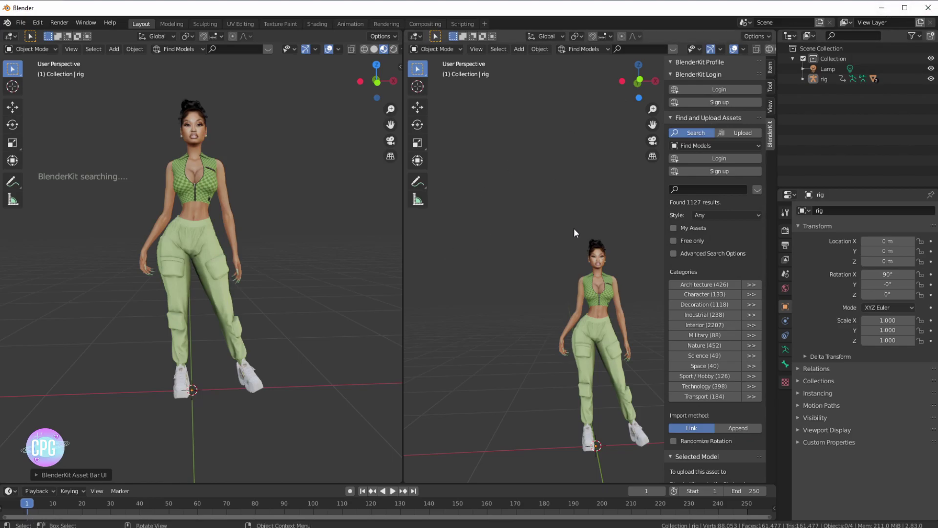
Append the s4studio_mesh_1 object from iphone mesh.blend in the Downloads folder
key("shift+F1")
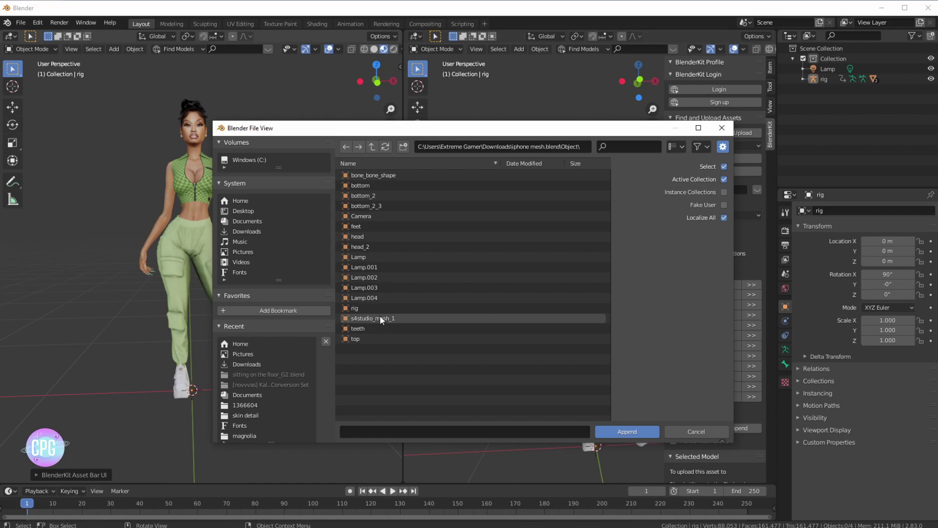
left_click(381, 317)
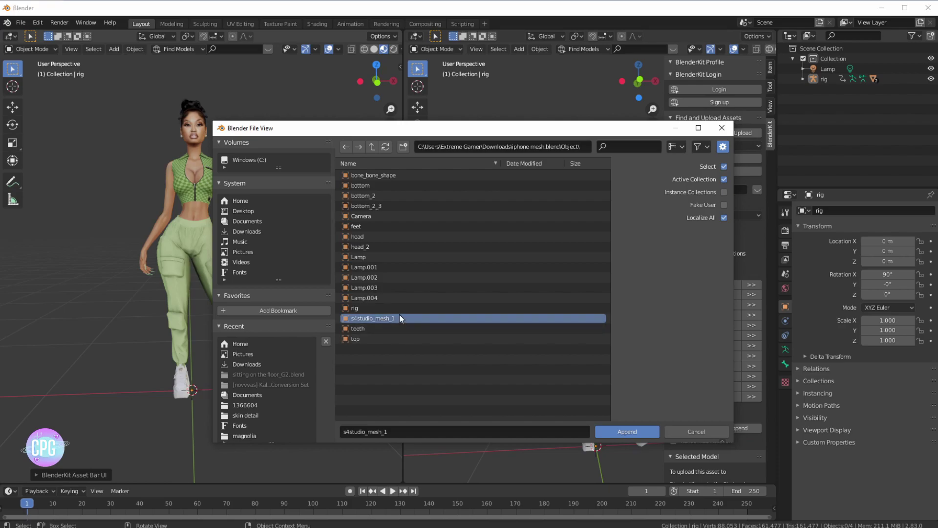
left_click(615, 432)
Select the appended iPhone mesh and give it a new material
middle_click_drag(579, 412, 529, 272)
scroll(529, 272, "up", 5)
middle_click_drag(408, 269, 579, 334, "shift")
scroll(608, 327, "up", 2)
scroll(579, 334, "down", 3)
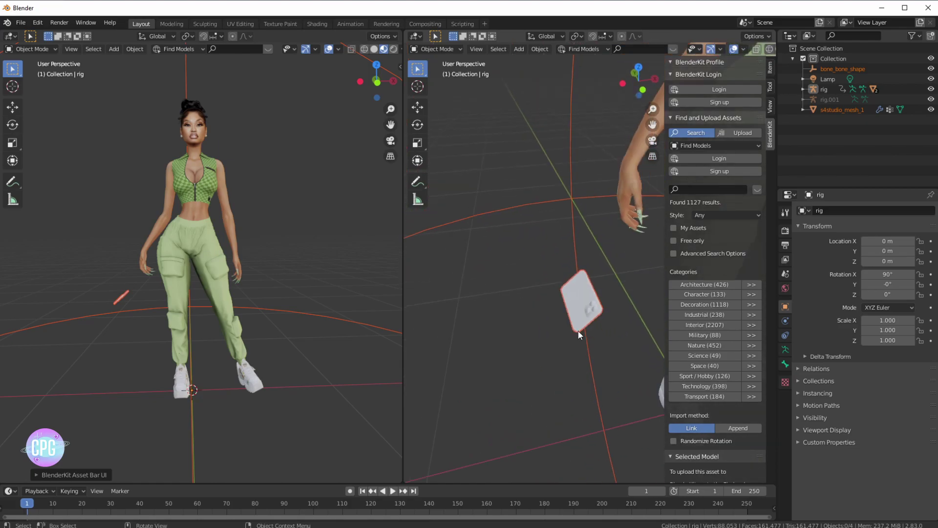
left_click(588, 300)
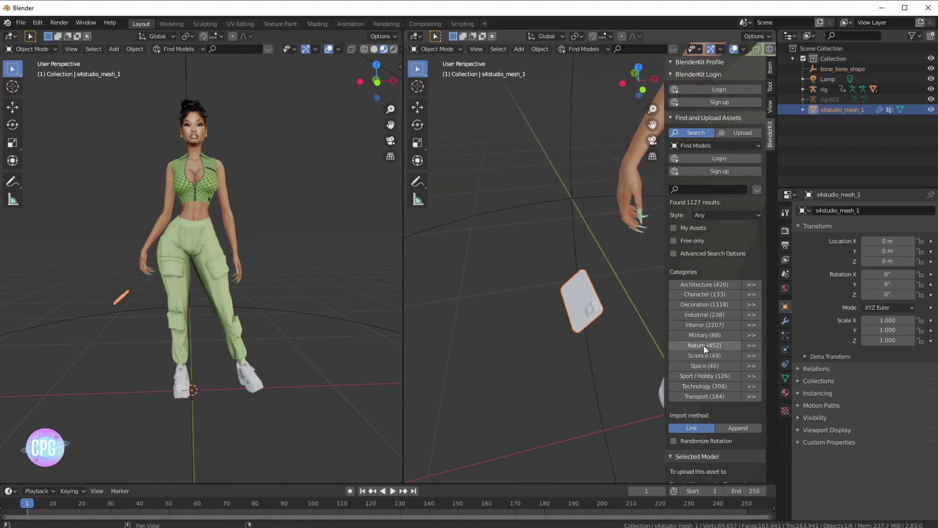
left_click(787, 390)
left_click(931, 220)
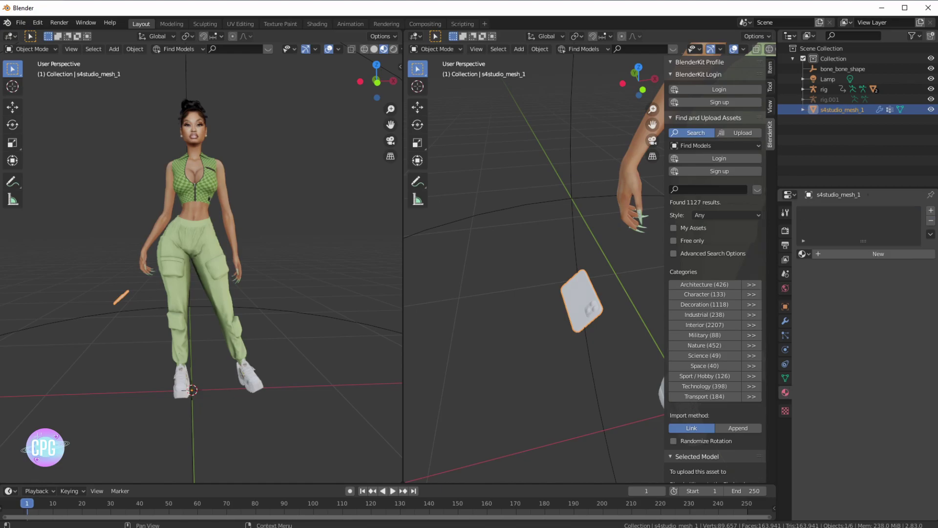
left_click(897, 252)
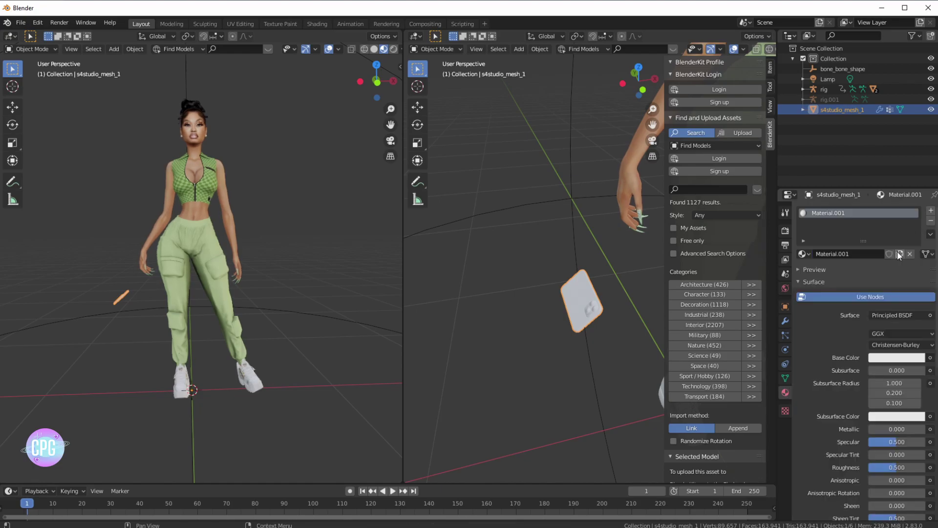
Turn the full-body viewport area into a Shader Editor for the iPhone's material nodes
left_click(11, 37)
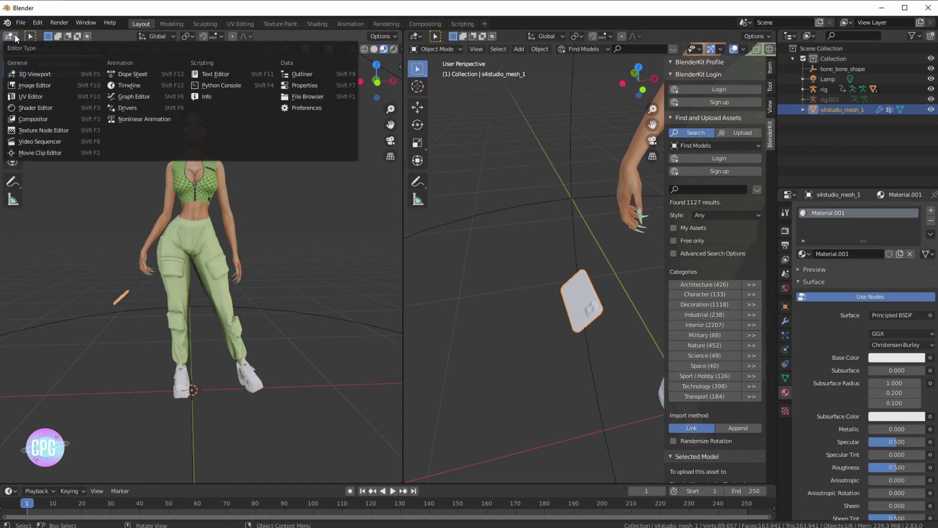
left_click(34, 108)
scroll(174, 325, "up", 4)
middle_click_drag(151, 308, 204, 208)
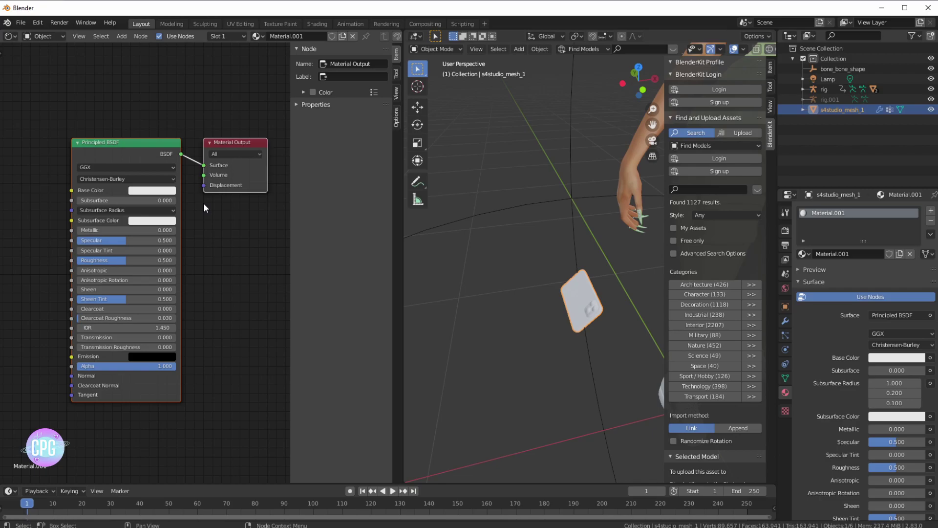
scroll(203, 204, "down", 2)
scroll(150, 230, "up", 2)
scroll(149, 230, "up", 1)
middle_click_drag(149, 230, 134, 260)
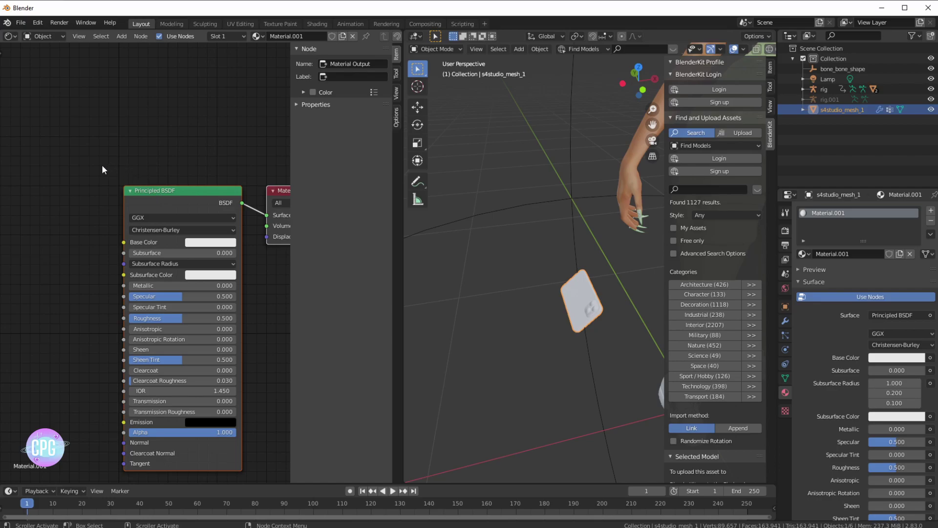
Add an Image Texture node and connect its Color output to the Principled BSDF's Base Color
key("shift+a")
mouse_move(68, 180)
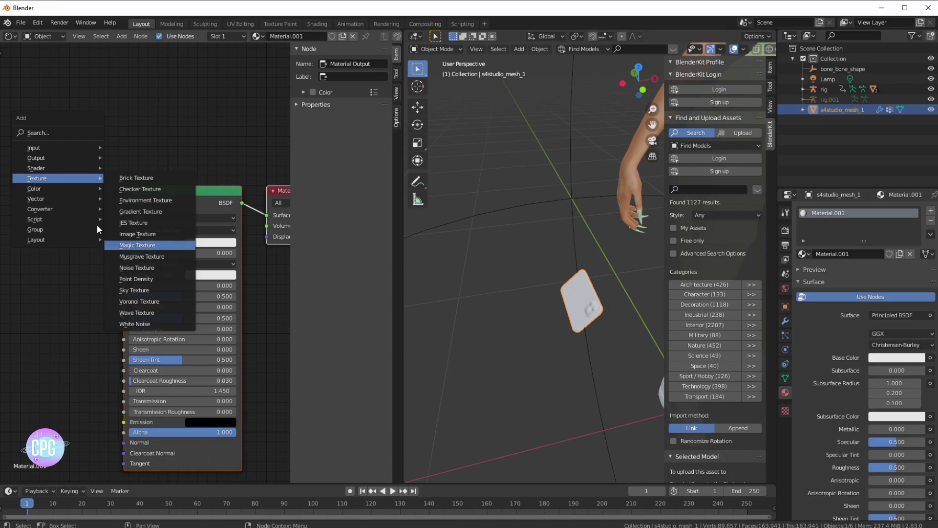
left_click(137, 234)
left_click(19, 175)
scroll(19, 175, "down", 1)
left_click_drag(135, 212, 126, 247)
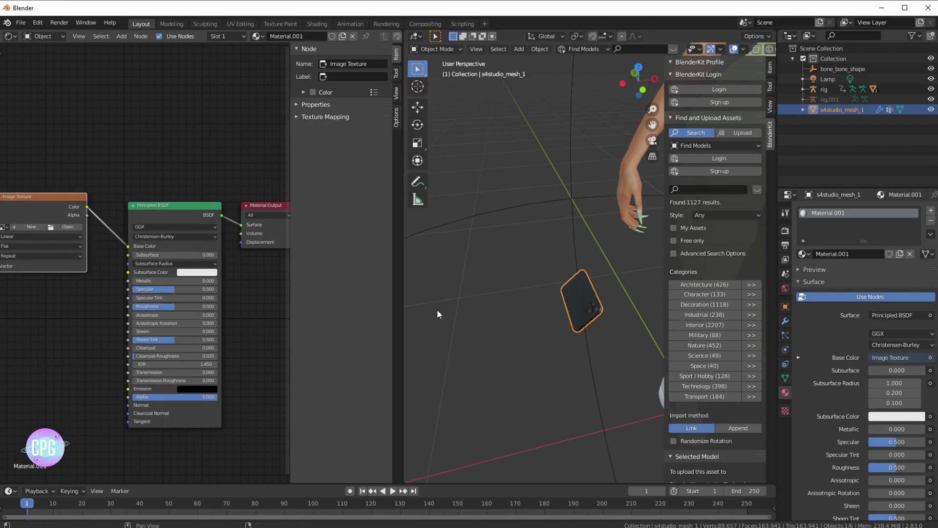
scroll(558, 345, "up", 3)
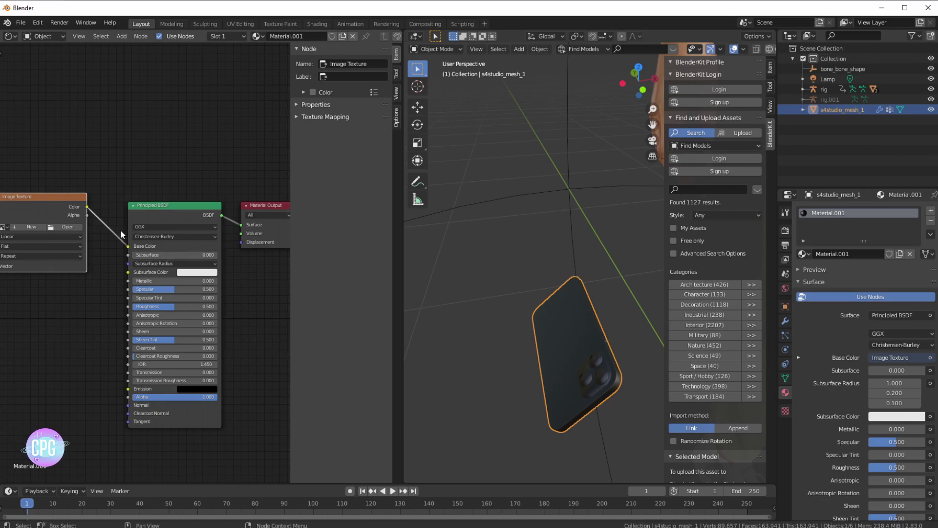
Load iphone texture.png from Downloads into the Image Texture node and inspect the textured iPhone
left_click(72, 228)
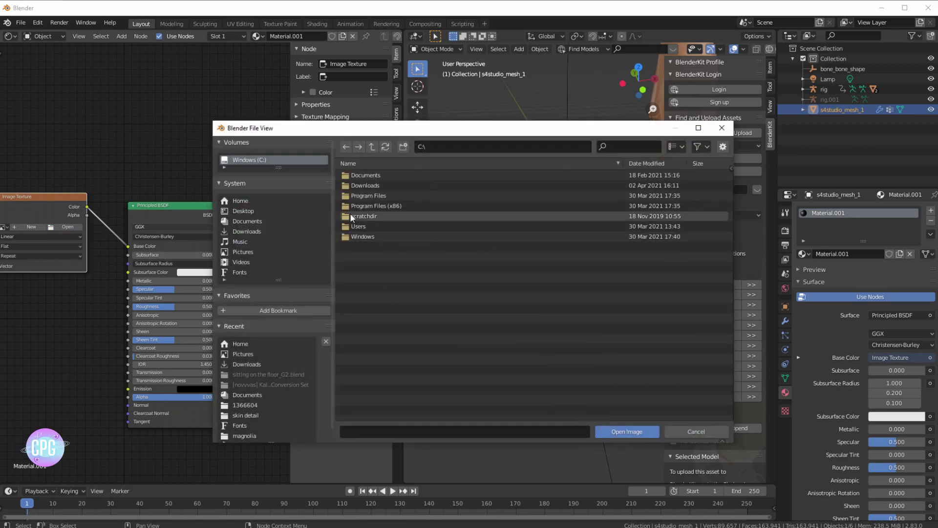
left_click(281, 232)
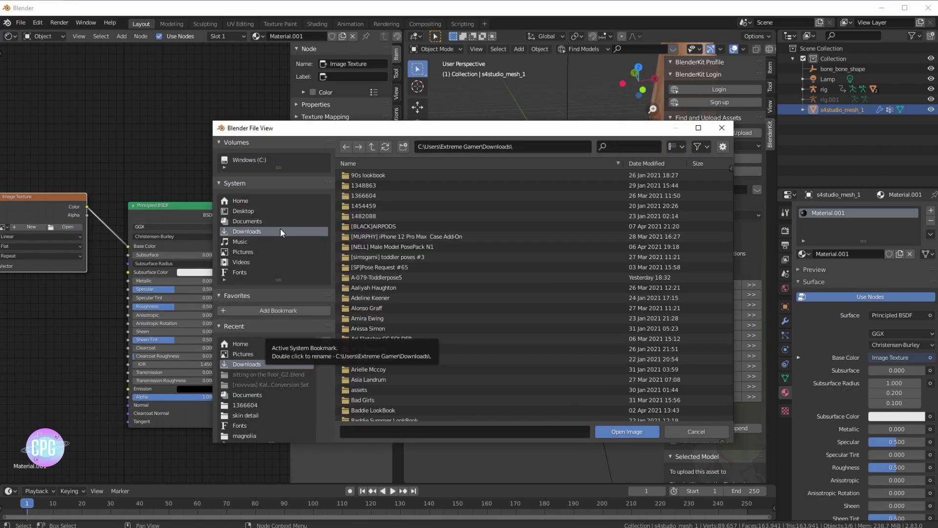
scroll(385, 294, "down", 15)
double_click(389, 299)
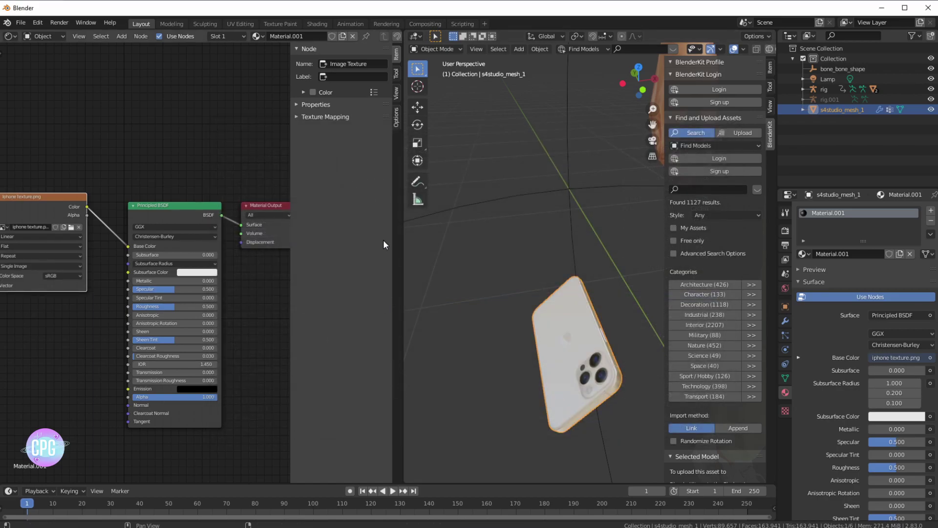
middle_click_drag(24, 253, 146, 259)
scroll(145, 259, "up", 6)
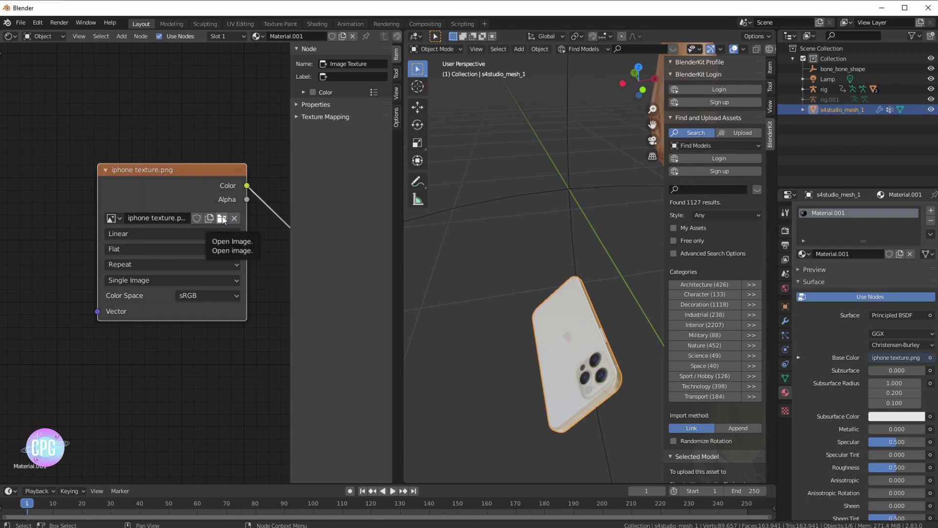
middle_click_drag(576, 342, 508, 286)
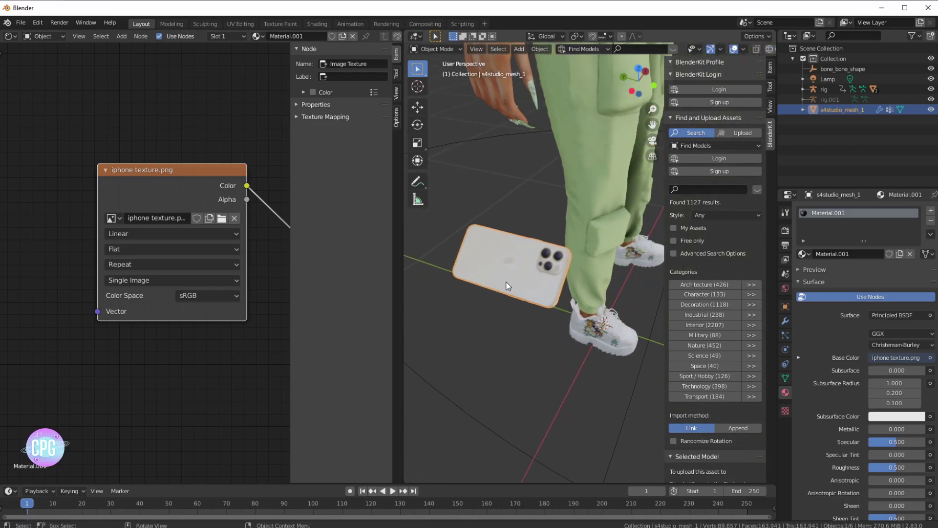
Turn the Shader Editor area back into a 3D Viewport and delete the bone_bone_shape empty around the Sim
left_click(9, 36)
left_click(27, 74)
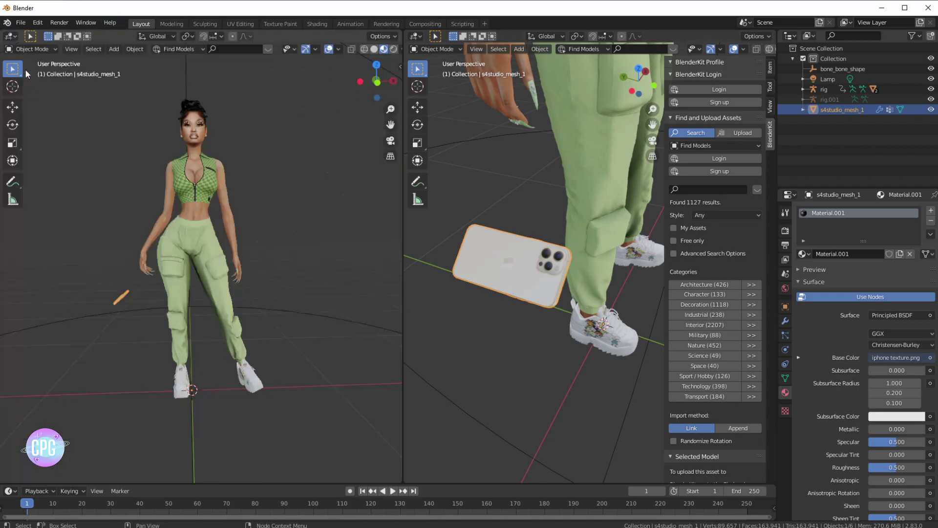
scroll(296, 219, "down", 5)
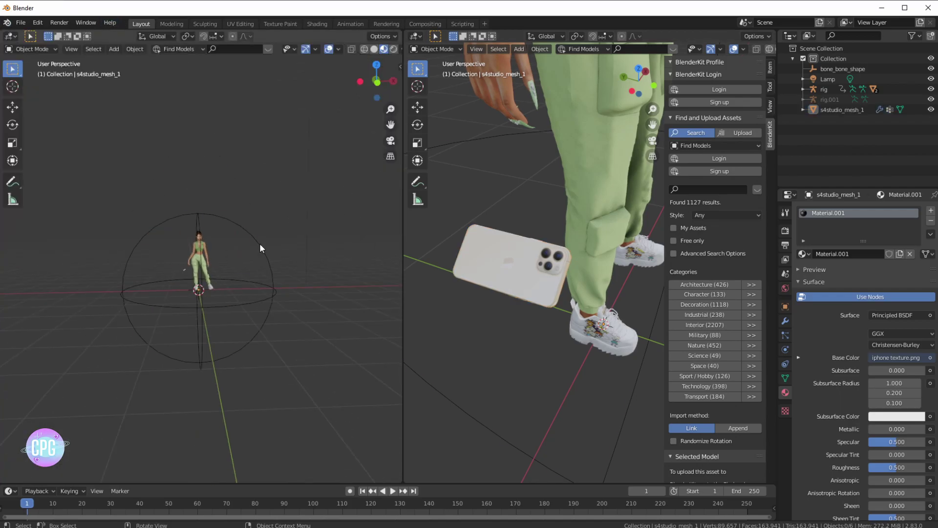
left_click(259, 243)
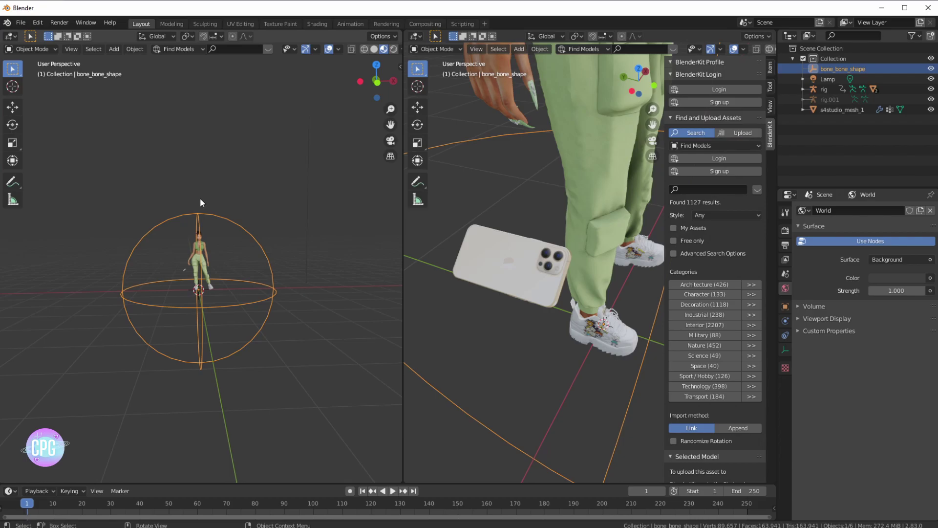
key("Delete")
scroll(215, 229, "up", 6)
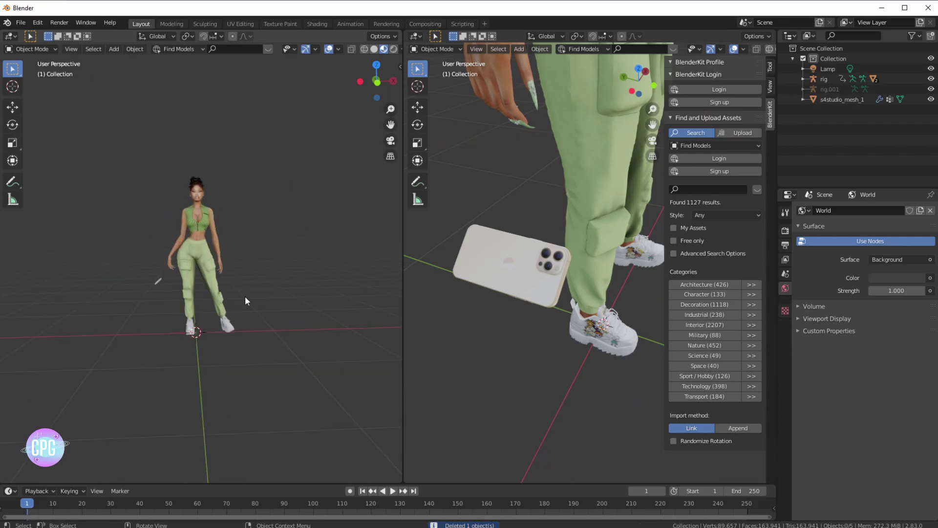
scroll(532, 346, "down", 3)
Switch to Sims 4 Studio, close the iPhone project and open BBYGRL.3kBaddiePosepack (1).package from the recent projects
key("alt+Tab")
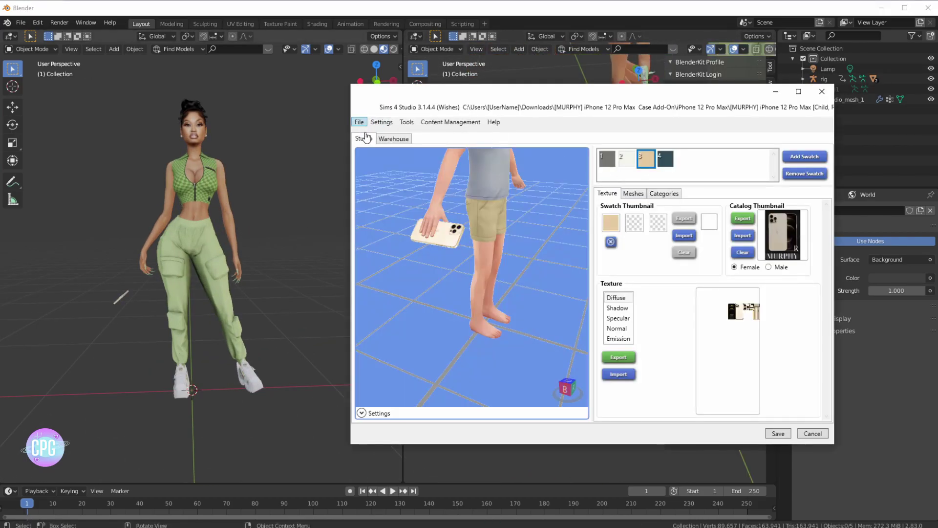
left_click(363, 125)
left_click(374, 159)
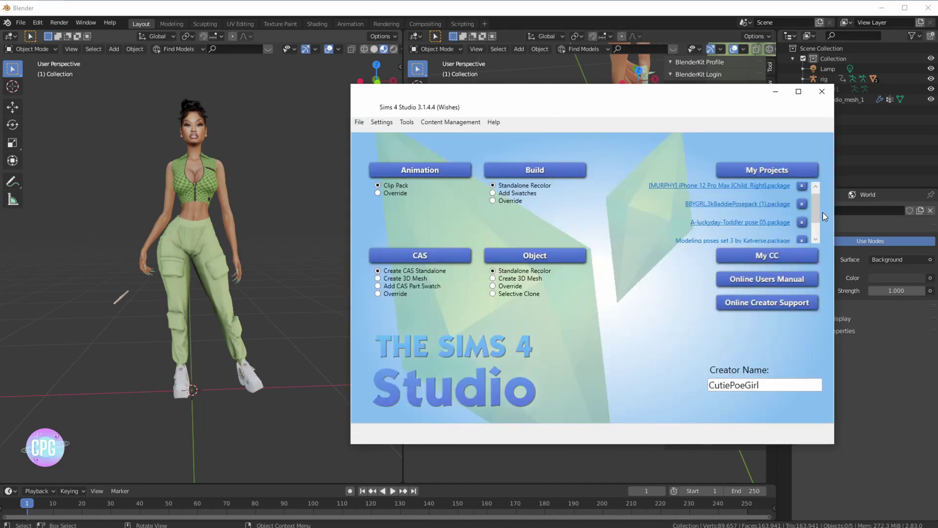
left_click(738, 210)
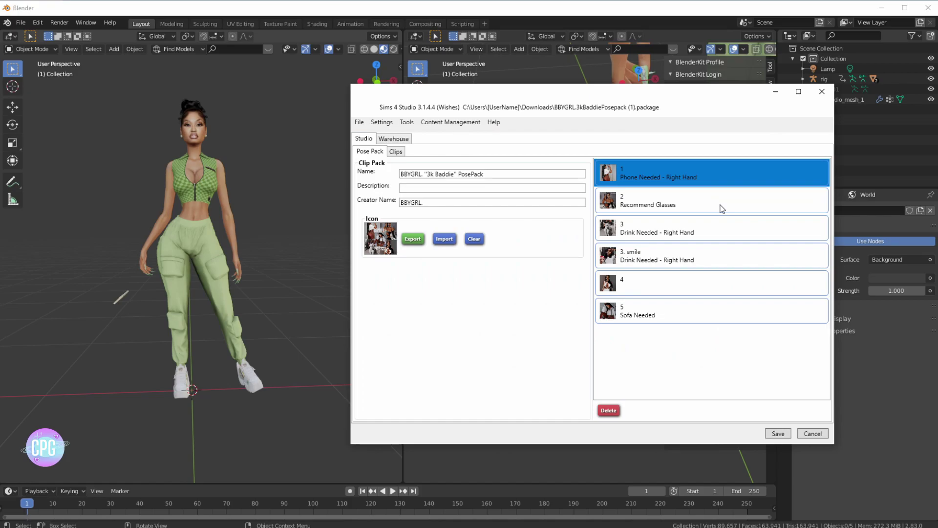
Export clip 1 of the pose pack for the Adult Female rig to Downloads as 352.blend
left_click(396, 152)
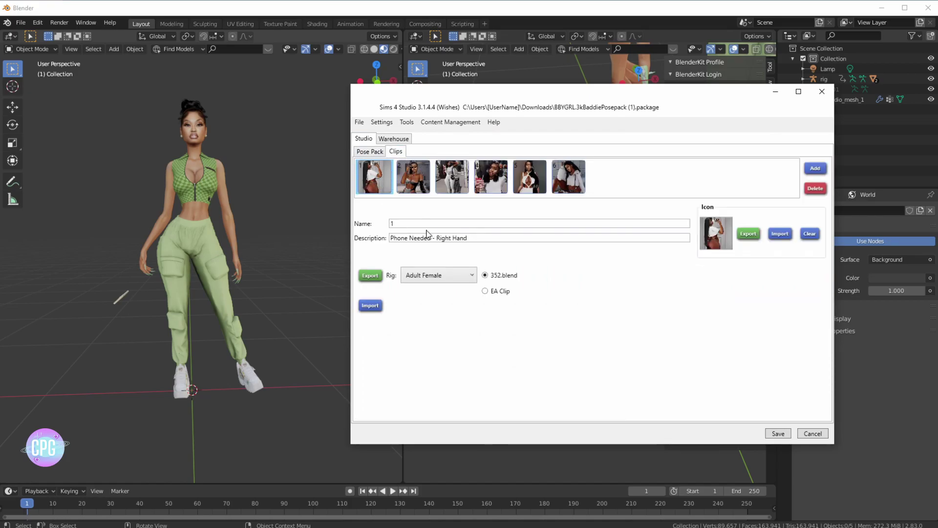
left_click(371, 275)
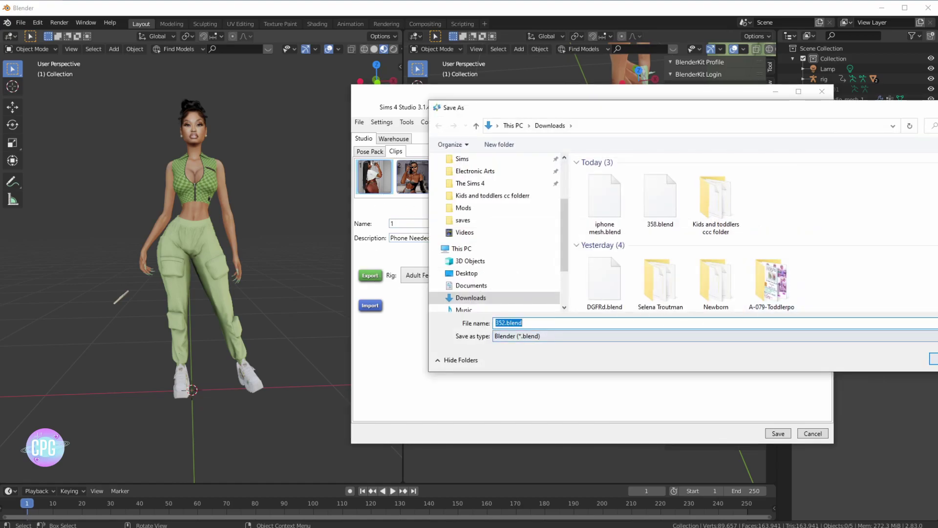
left_click(934, 359)
Switch to Blender and turn the 3D Viewport showing the full Sim into a Nonlinear Animation editor
left_click(618, 66)
scroll(230, 167, "down", 5)
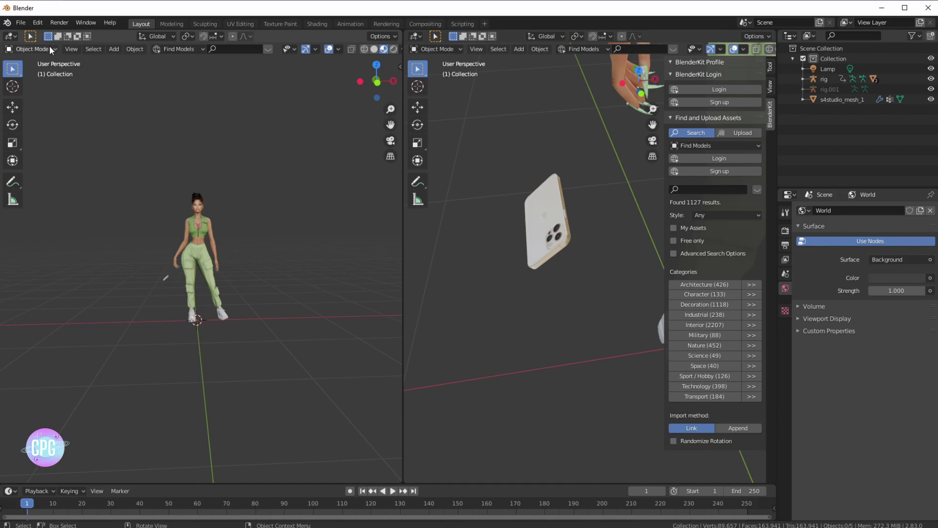
left_click(9, 49)
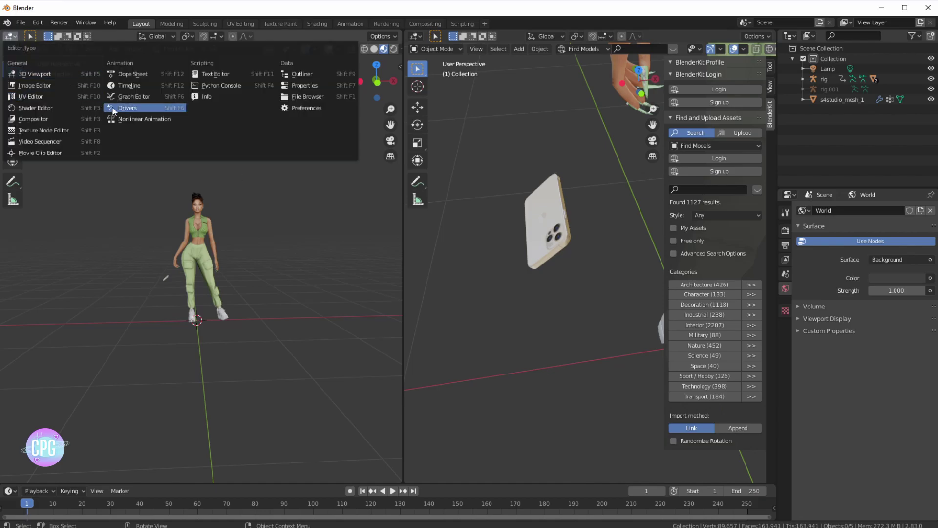
left_click(142, 121)
left_click(116, 37)
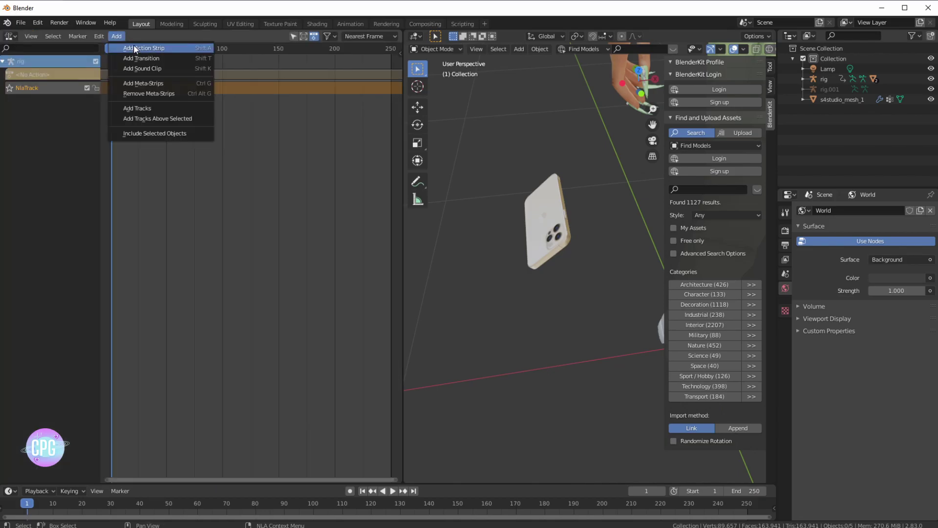
left_click(135, 47)
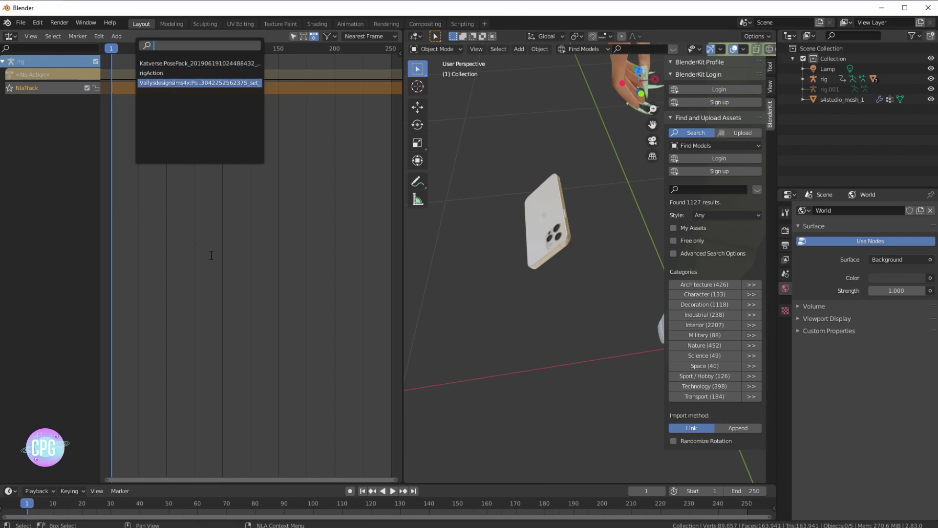
key("Escape")
Append the Vallysdesignsims4x PosePack set_1 action from 352.blend in the Downloads folder
left_click(21, 23)
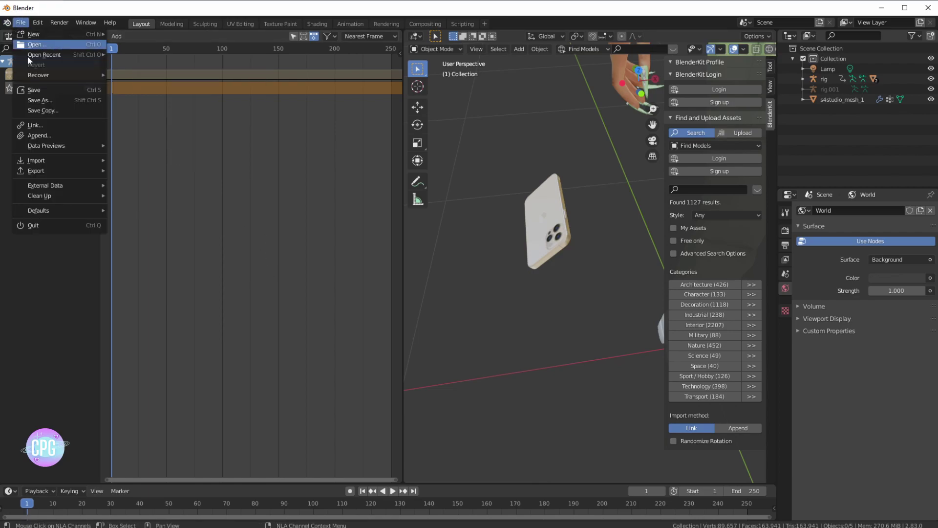
left_click(50, 138)
left_click(259, 230)
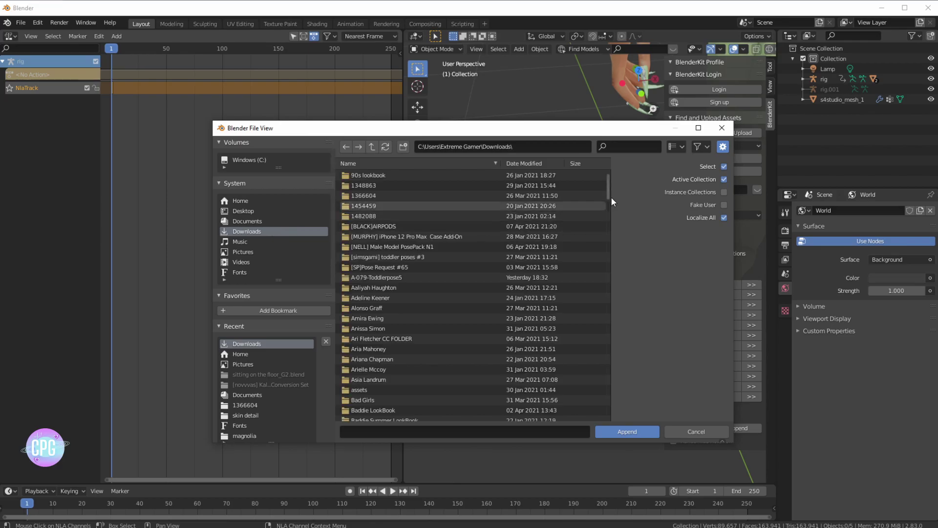
left_click_drag(609, 198, 464, 310)
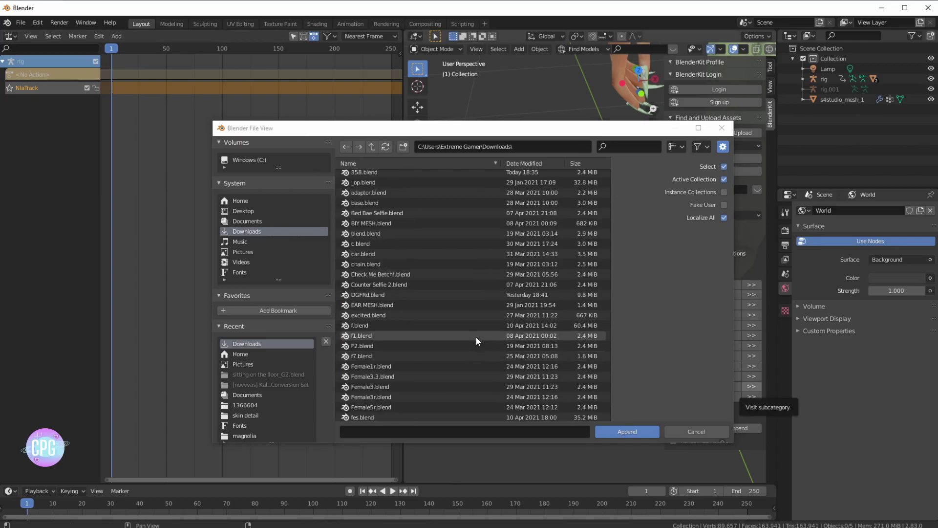
scroll(476, 336, "up", 4)
double_click(368, 275)
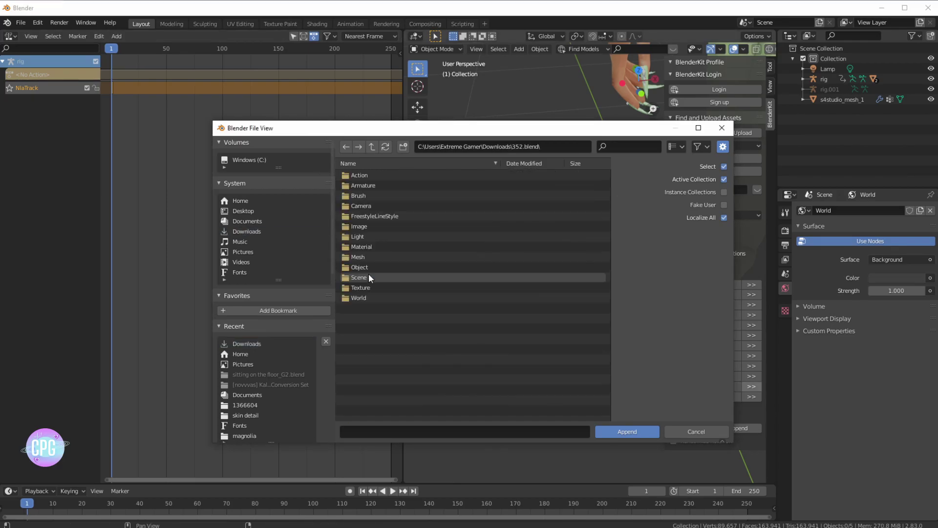
double_click(370, 175)
double_click(370, 176)
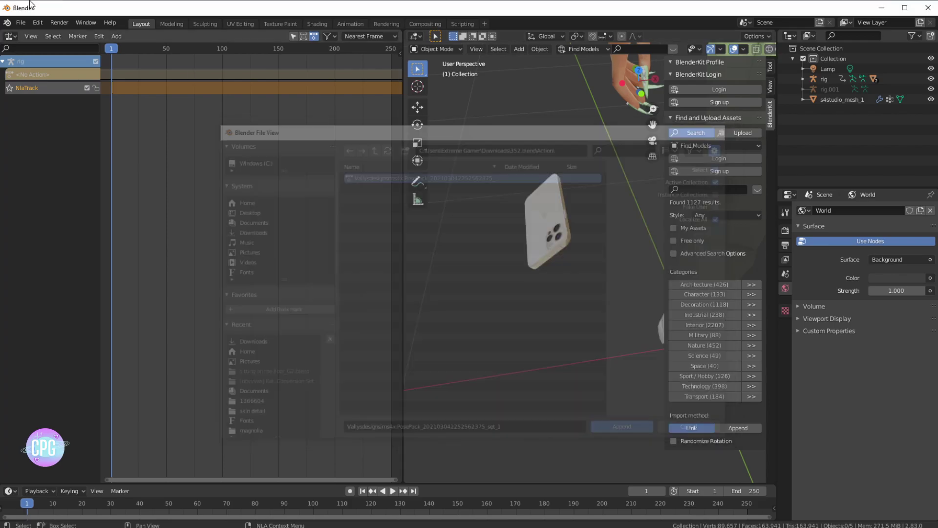
Add the two Vallysdesignsims4x PosePack actions, including set_1, as action strips on the rig
left_click(117, 36)
left_click(147, 48)
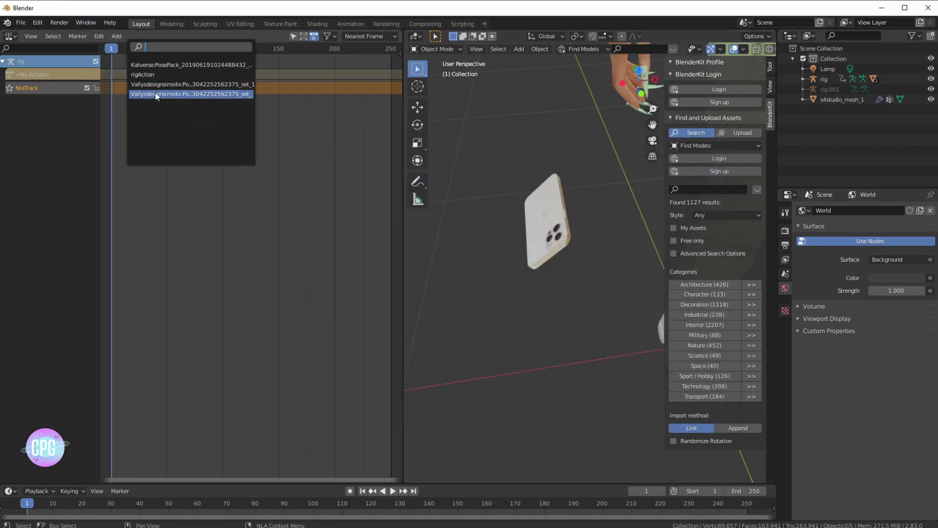
left_click(156, 96)
left_click(116, 36)
left_click(146, 48)
left_click(148, 87)
scroll(585, 196, "down", 11)
middle_click_drag(570, 327, 440, 224)
scroll(533, 238, "up", 5)
middle_click_drag(532, 240, 605, 275)
scroll(605, 276, "up", 4)
scroll(605, 278, "down", 4)
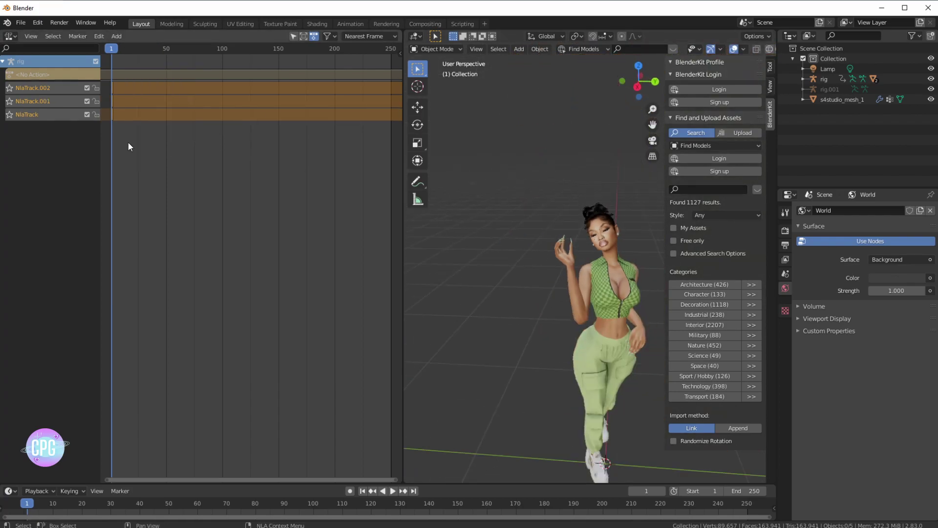
Turn the Nonlinear Animation area back into a 3D Viewport framing the posed Sim
left_click(10, 36)
left_click(25, 60)
scroll(218, 265, "up", 4)
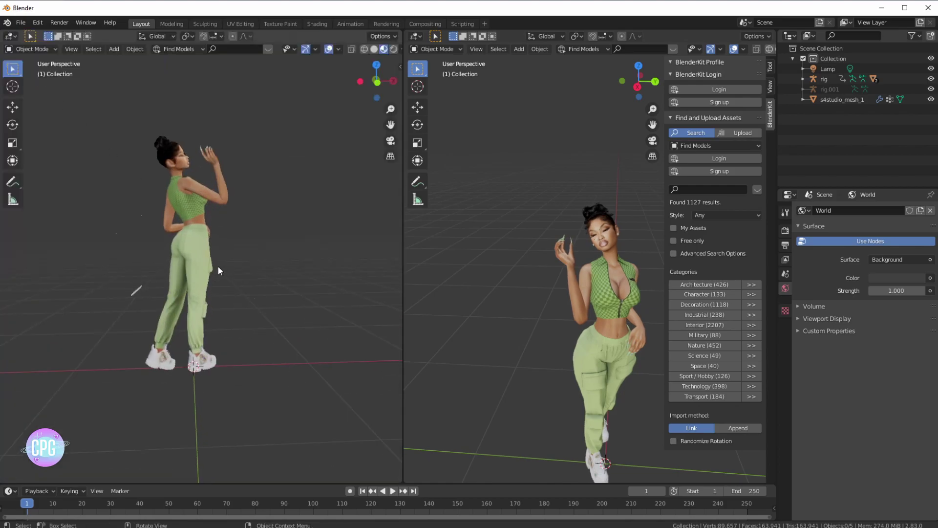
middle_click_drag(218, 265, 198, 282)
Select the iPhone mesh and move it along X and up along Z, above the Sim's head
left_click(139, 302)
scroll(497, 373, "down", 2)
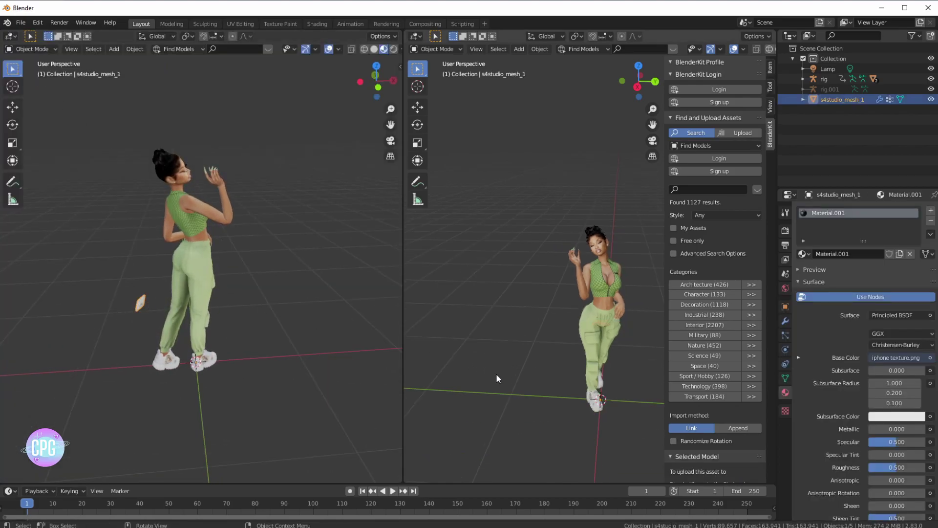
scroll(571, 366, "down", 2)
middle_click_drag(572, 366, 525, 259)
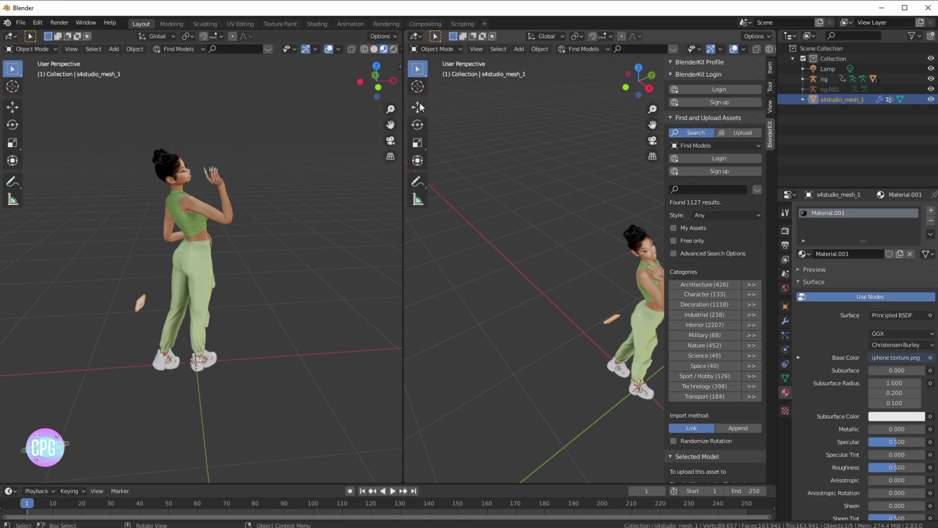
left_click(417, 107)
left_click(418, 69)
middle_click_drag(582, 274, 604, 375)
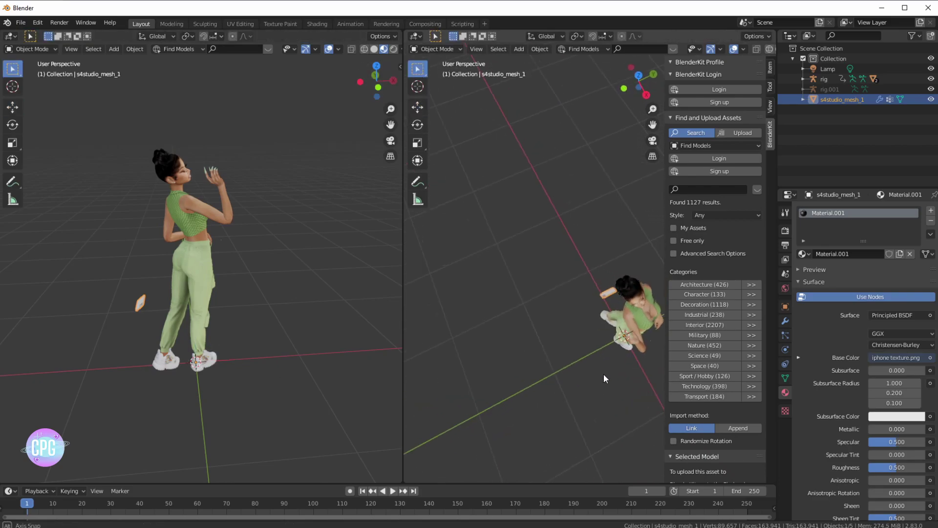
left_click(417, 107)
middle_click_drag(469, 161, 594, 253)
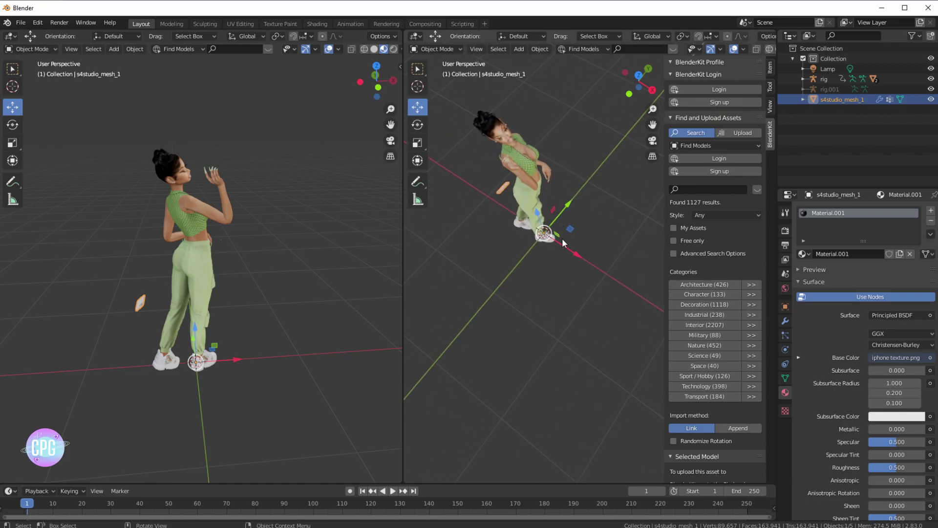
left_click_drag(578, 259, 652, 309)
left_click_drag(616, 254, 594, 183)
middle_click_drag(593, 183, 580, 242)
scroll(581, 243, "up", 3)
Try to rotate the iPhone with the Rotate tool, then undo the last change
left_click(417, 125)
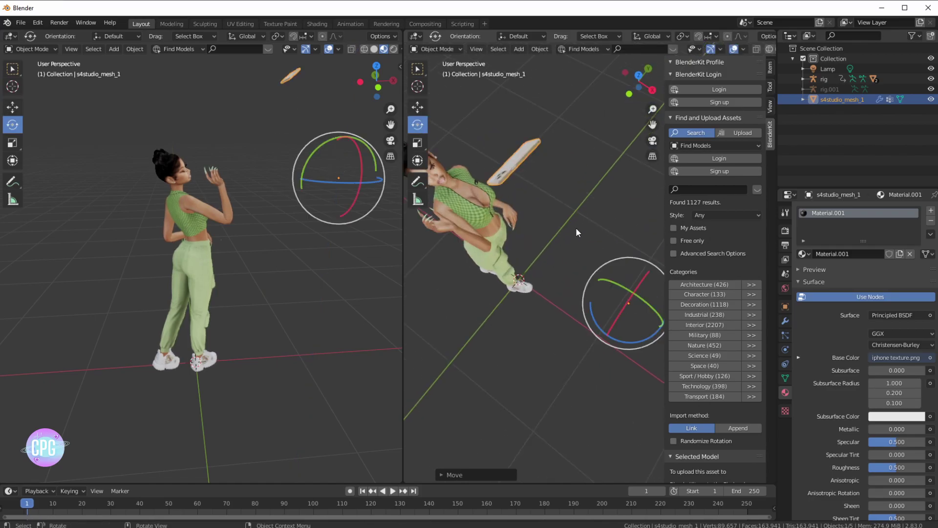
mouse_move(622, 282)
left_mouse_down()
mouse_move(628, 293)
mouse_move(620, 274)
left_mouse_up()
left_click(417, 106)
middle_click_drag(518, 146, 579, 189)
scroll(579, 189, "down", 3)
key("ctrl+z")
Try to move the iPhone closer to the Sim's raised hand, then undo the last two changes
scroll(637, 281, "up", 5)
middle_click_drag(637, 281, 514, 233)
scroll(610, 219, "down", 5)
middle_click_drag(610, 219, 620, 259)
left_click_drag(649, 257, 613, 284)
scroll(614, 304, "up", 8)
key("ctrl+z")
key("ctrl+z")
Search BlenderKit models for "background" and show the asset bar in the viewport beside the BlenderKit sidebar
scroll(554, 303, "down", 3)
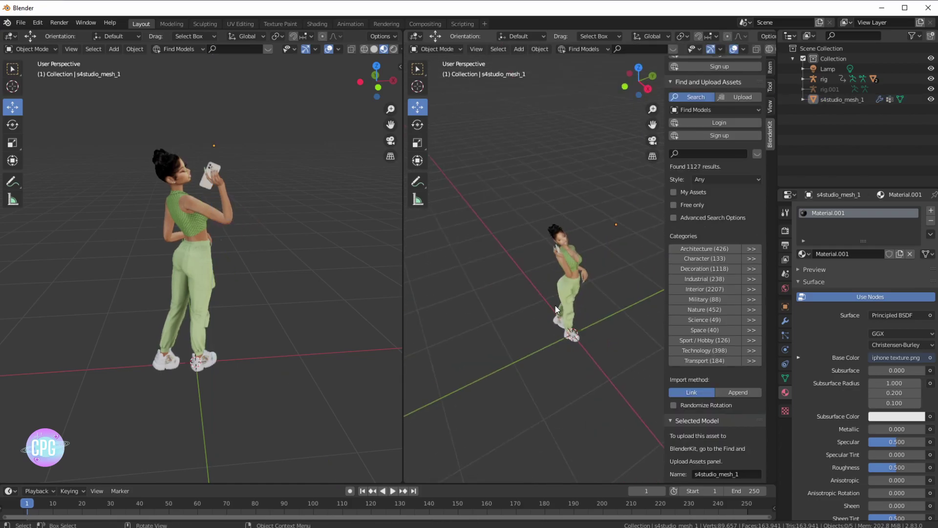
middle_click_drag(565, 288, 497, 275)
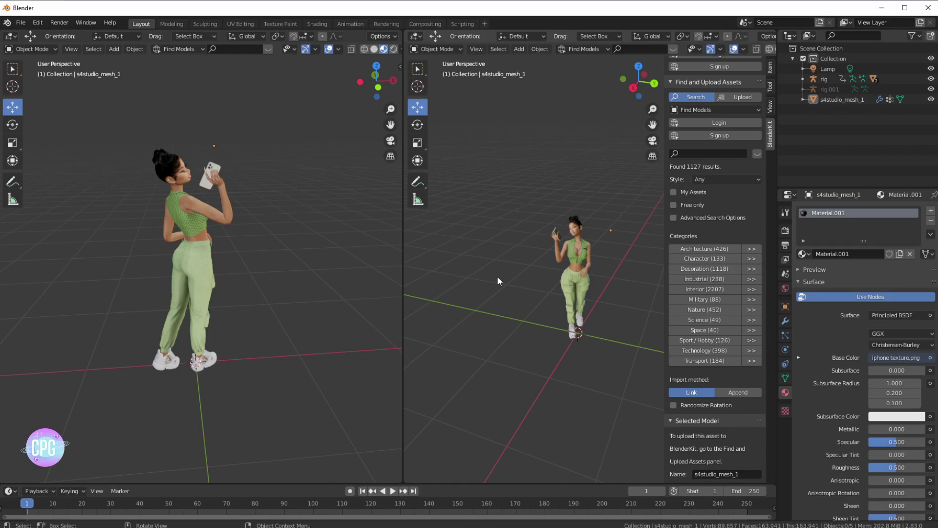
middle_click_drag(497, 275, 641, 298)
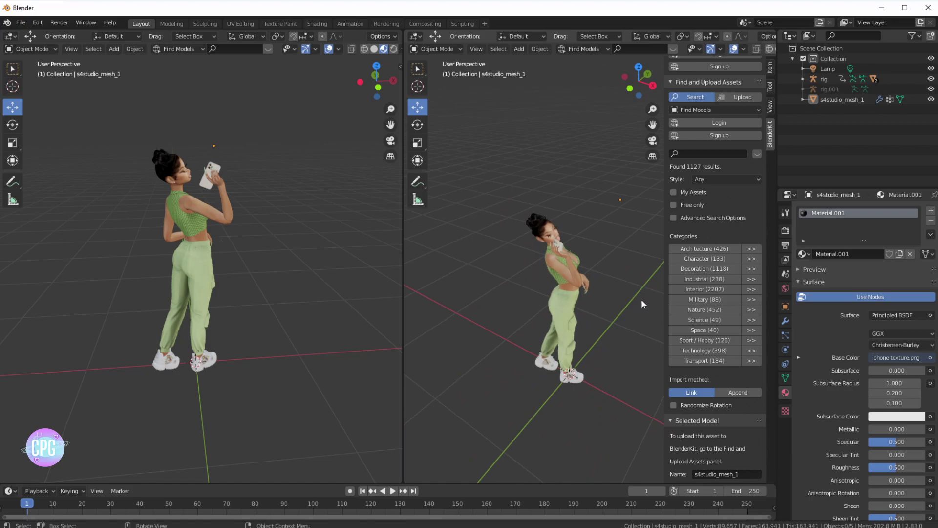
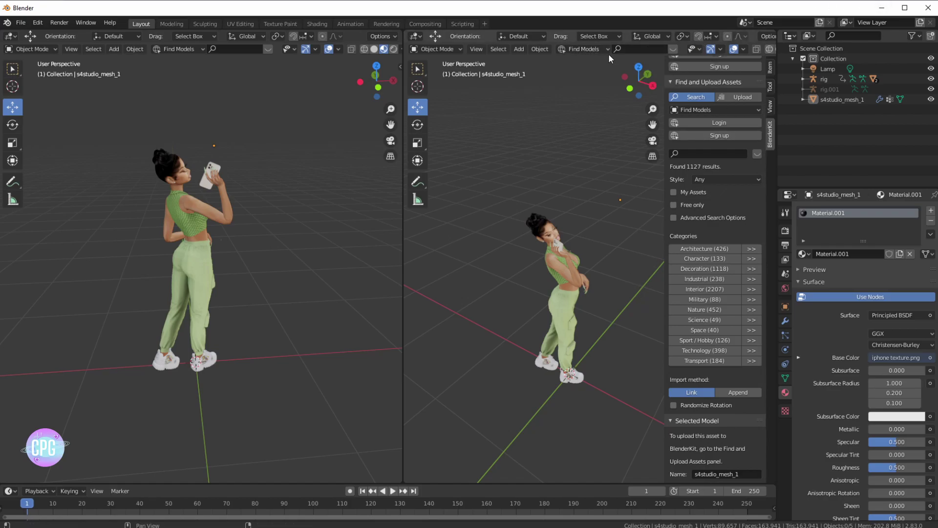
left_click(630, 51)
key("Return")
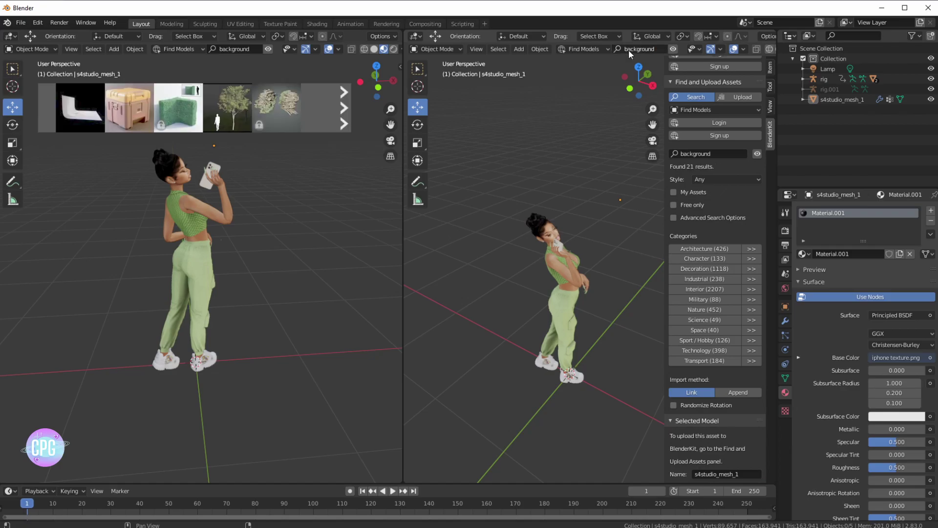
left_click(674, 50)
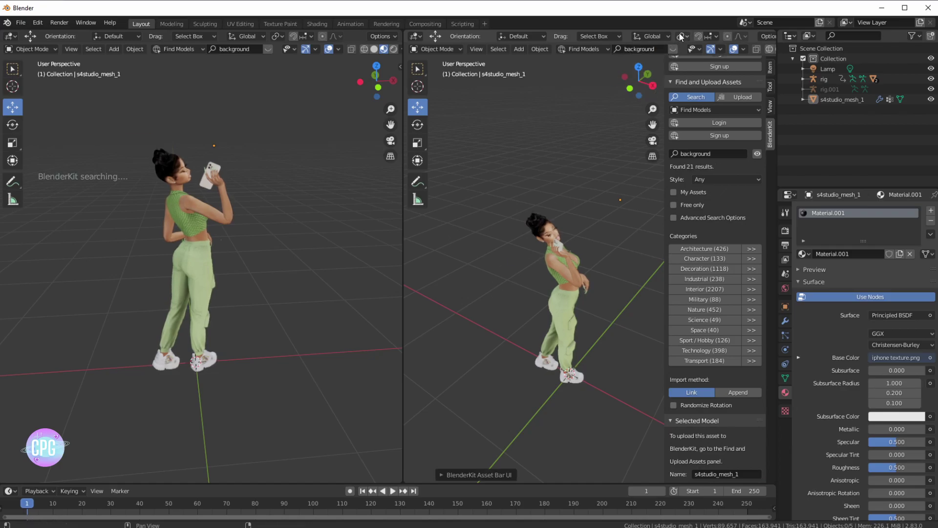
left_click(672, 49)
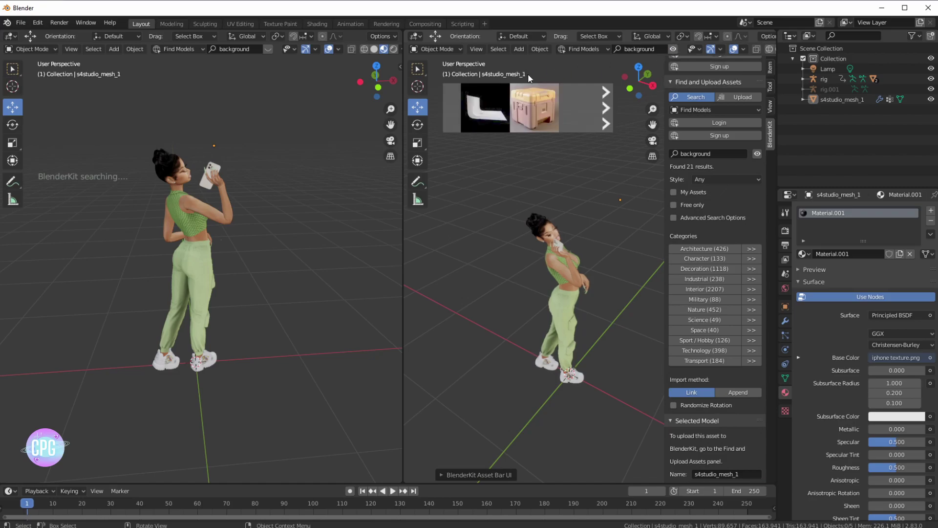
Place the "Photo background with lights" asset from the search results around the Sim at the origin
mouse_move(496, 121)
scroll(496, 121, "down", 3)
scroll(521, 183, "down", 5)
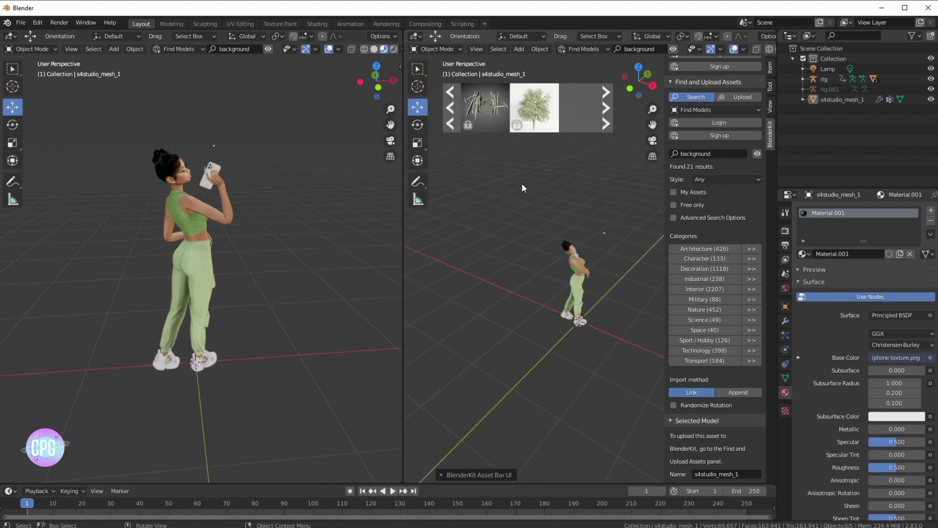
scroll(472, 119, "up", 3)
left_click_drag(484, 110, 620, 287)
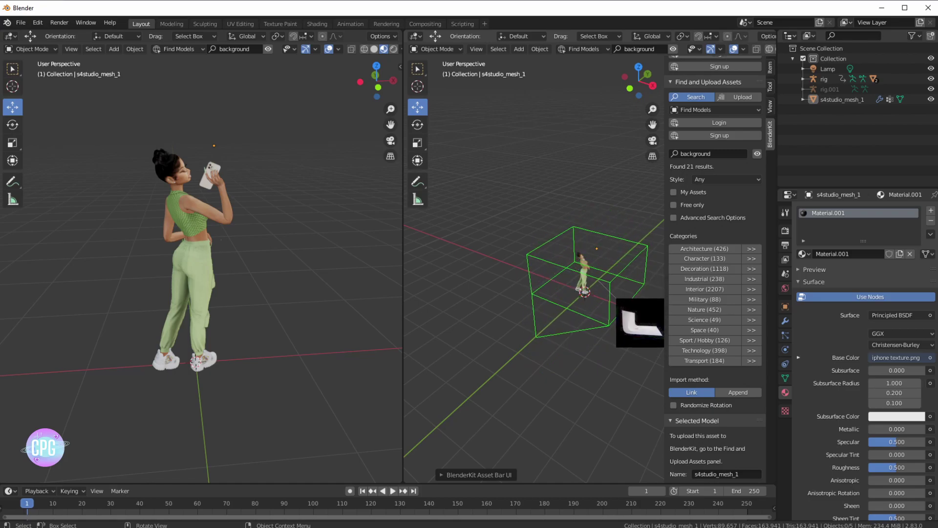
left_click_drag(599, 282, 596, 281)
scroll(567, 289, "down", 11)
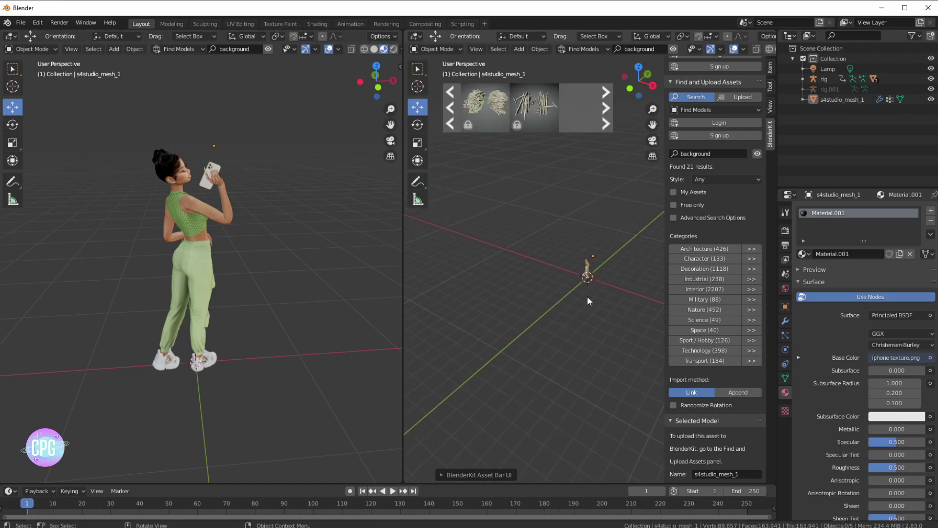
scroll(593, 297, "up", 8)
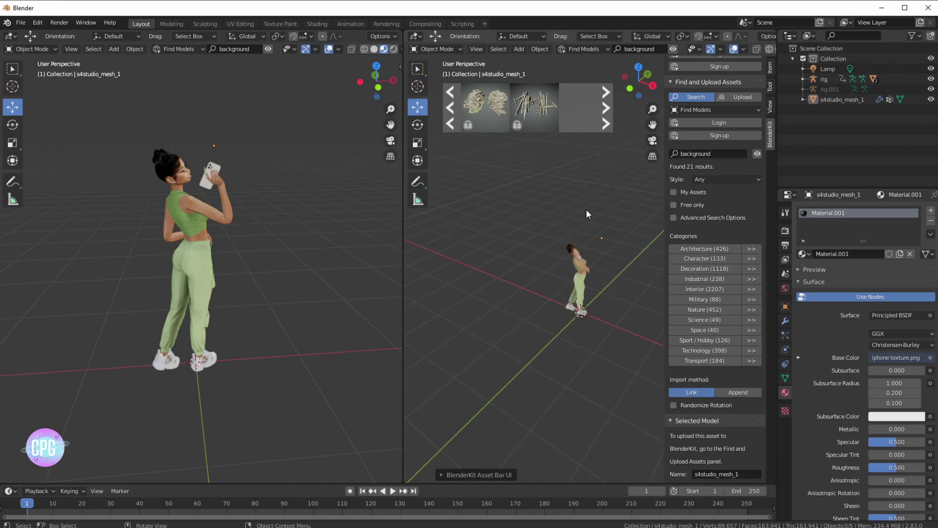
left_click_drag(495, 126, 599, 305)
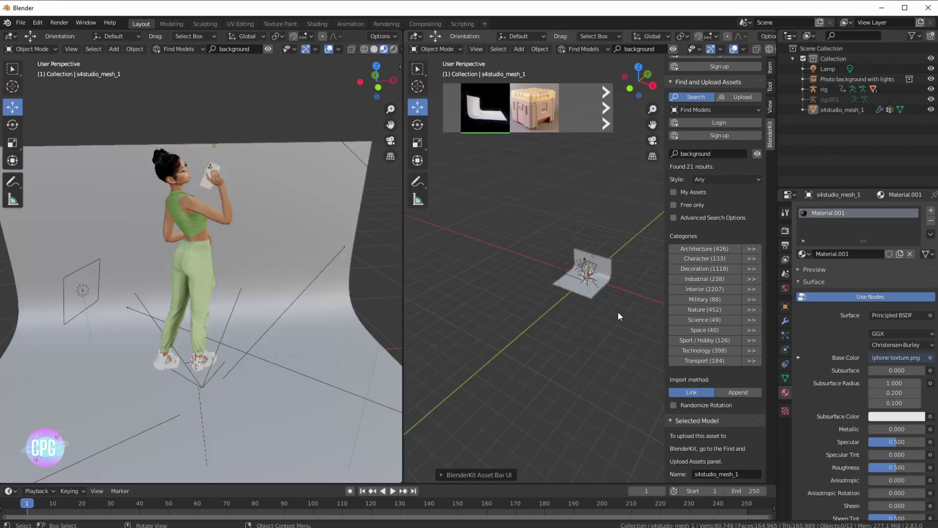
Select the photo background and raise it slightly along Z under the Sim's feet
scroll(604, 311, "up", 6)
middle_click_drag(602, 313, 504, 302)
scroll(586, 302, "down", 5)
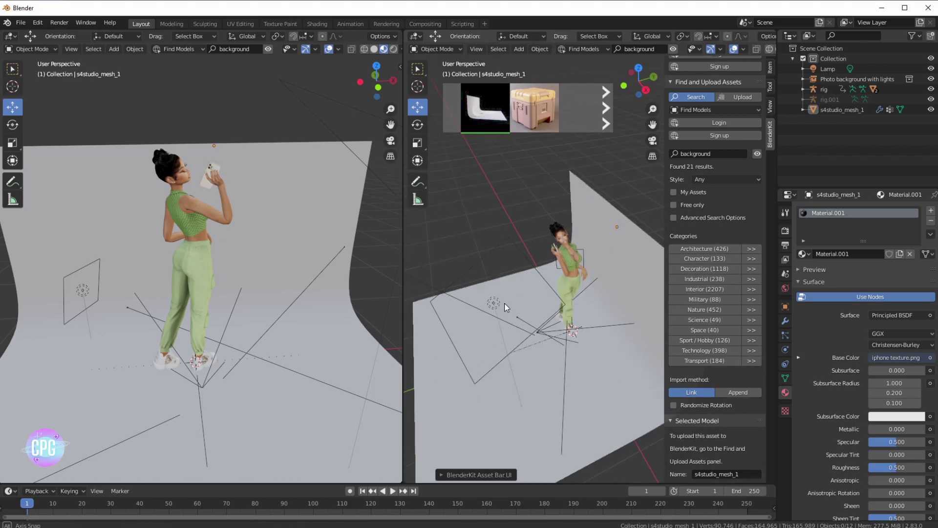
left_click(613, 245)
left_click_drag(571, 302, 571, 293)
scroll(577, 317, "down", 3)
left_click(596, 415)
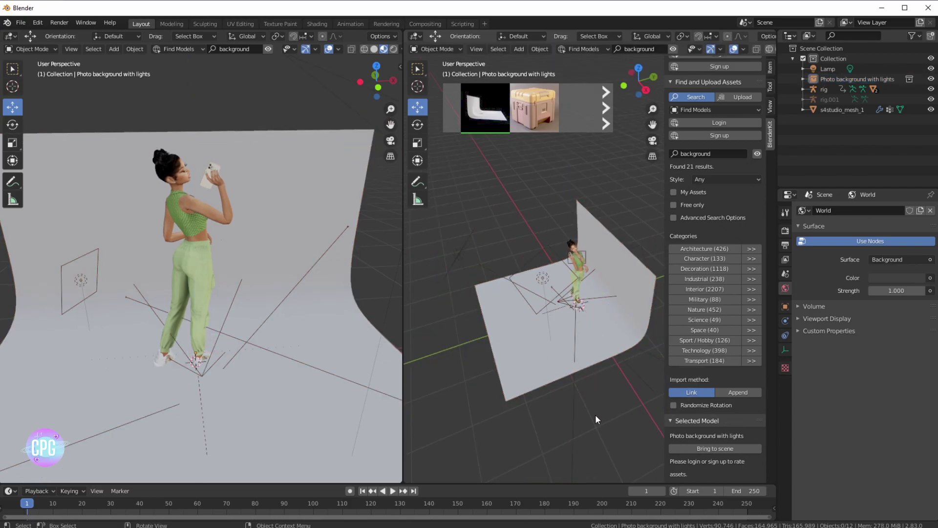
Inspect the Sim on the photo background and widen the BlenderKit viewport by narrowing the Outliner and Properties areas
middle_click_drag(468, 320, 581, 287)
scroll(565, 284, "down", 5)
scroll(609, 281, "up", 12)
scroll(581, 287, "down", 2)
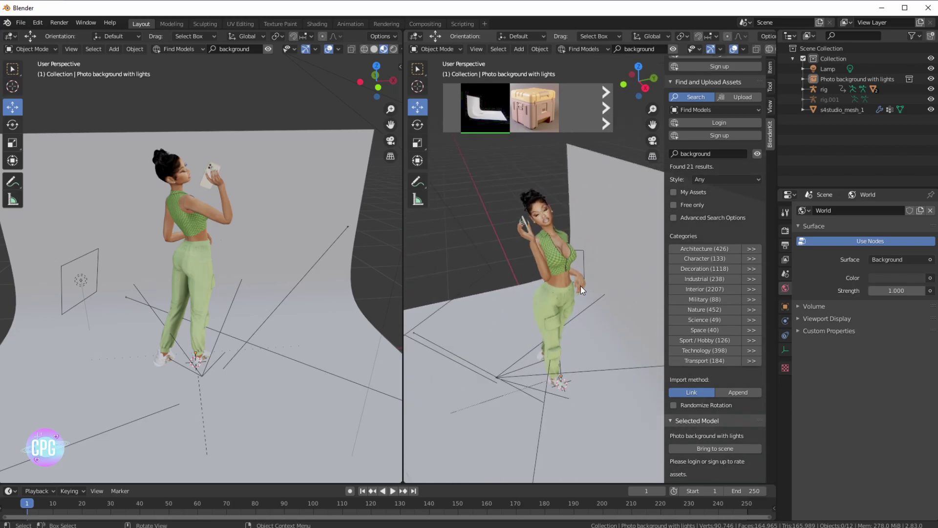
scroll(582, 240, "down", 5)
mouse_move(599, 242)
middle_mouse_down()
mouse_move(608, 247)
mouse_move(616, 236)
middle_mouse_up()
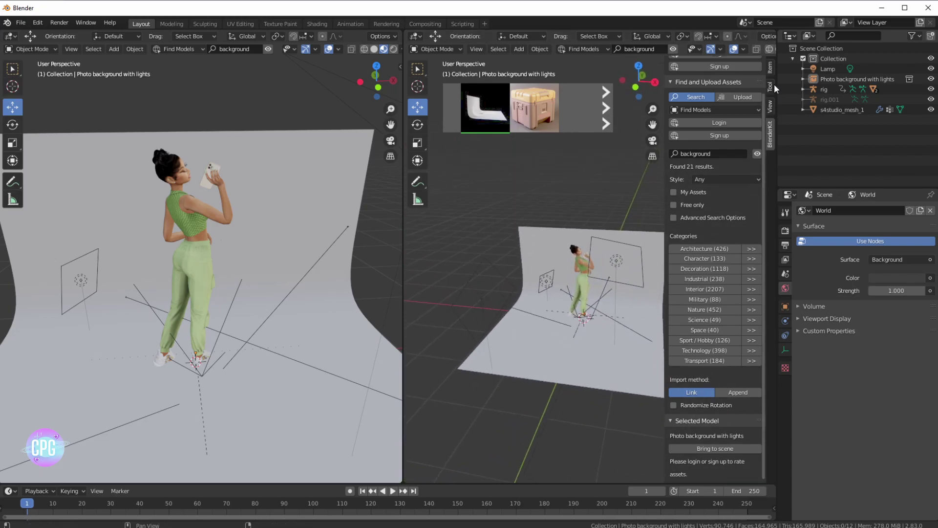
scroll(739, 98, "up", 3)
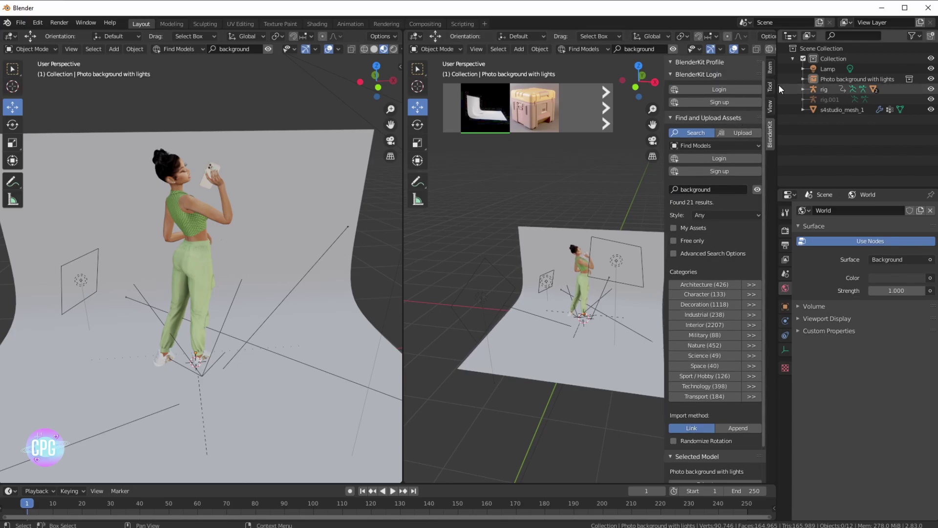
left_click_drag(779, 86, 833, 65)
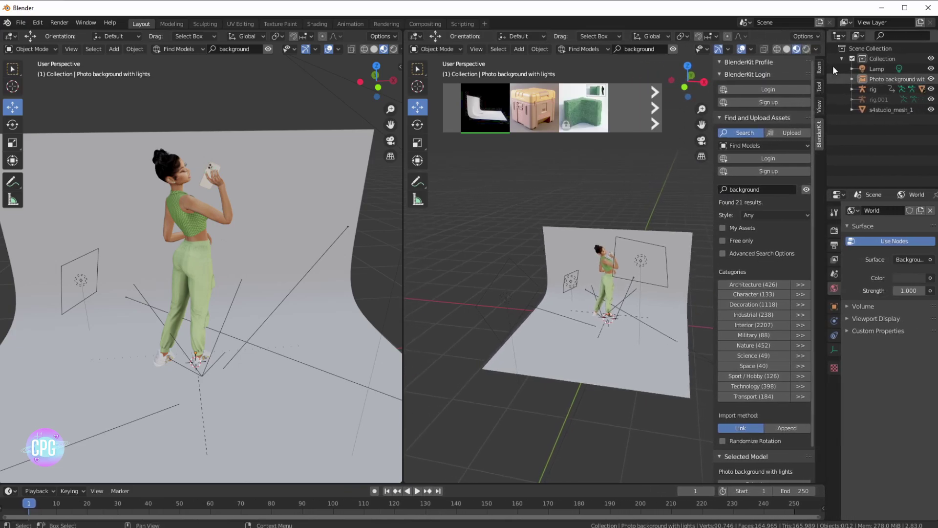
Switch both viewports to Rendered shading to show the scene with its lighting
left_click(807, 49)
left_click(396, 49)
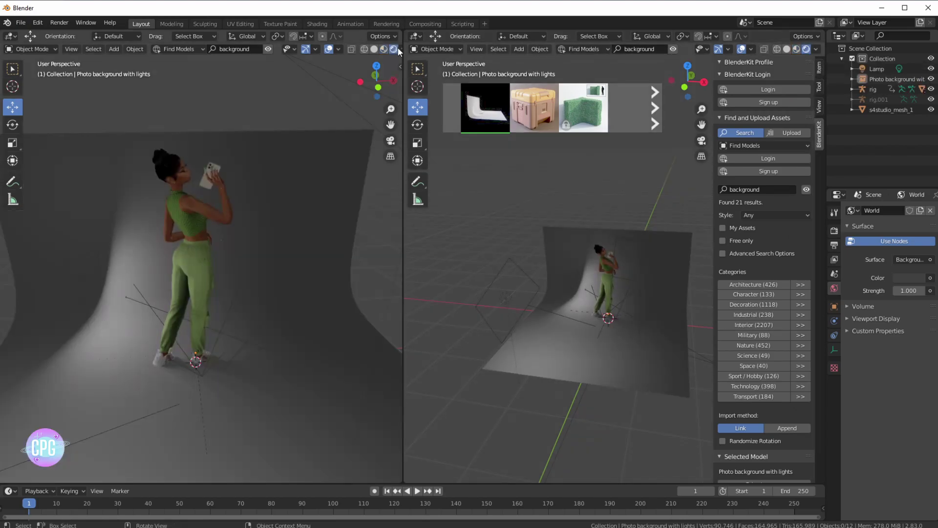
middle_click_drag(604, 341, 553, 282)
Add a point light at the origin and move it up beside the Sim's head
key("shift+a")
left_click(518, 49)
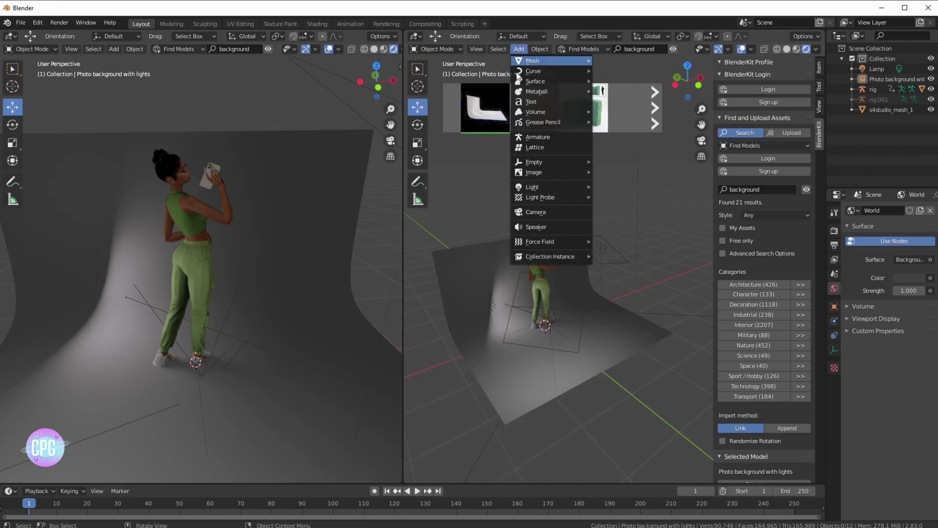
mouse_move(536, 185)
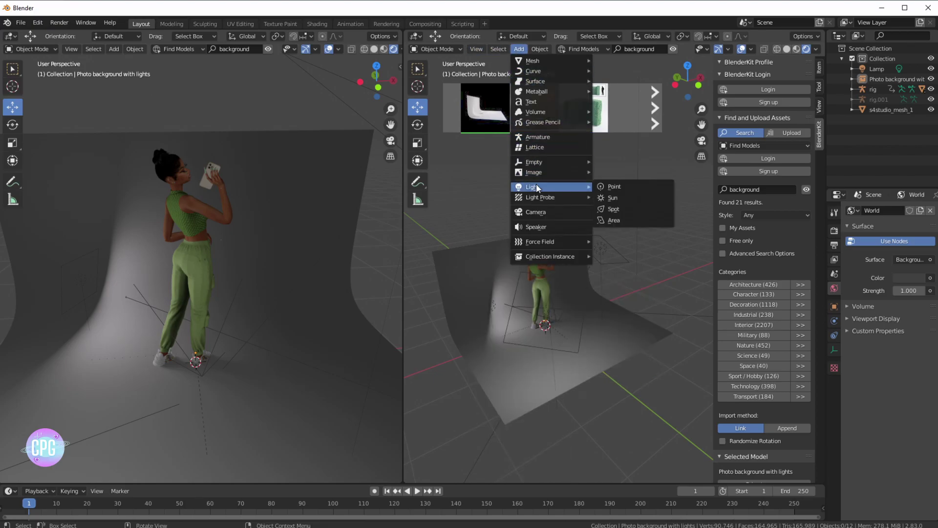
left_click(609, 186)
left_click_drag(529, 311, 587, 240)
middle_click_drag(587, 237, 560, 266)
Duplicate the point light three times, placing one copy to the left of the Sim and two to the right
key("shift+d")
left_click(501, 308)
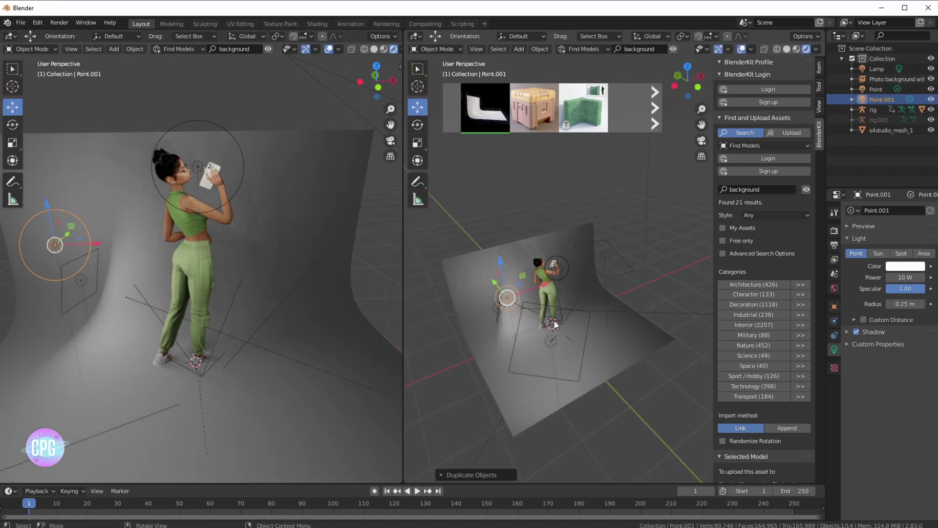
middle_click_drag(555, 324, 521, 317)
key("shift+d")
left_click(616, 317)
key("shift+d")
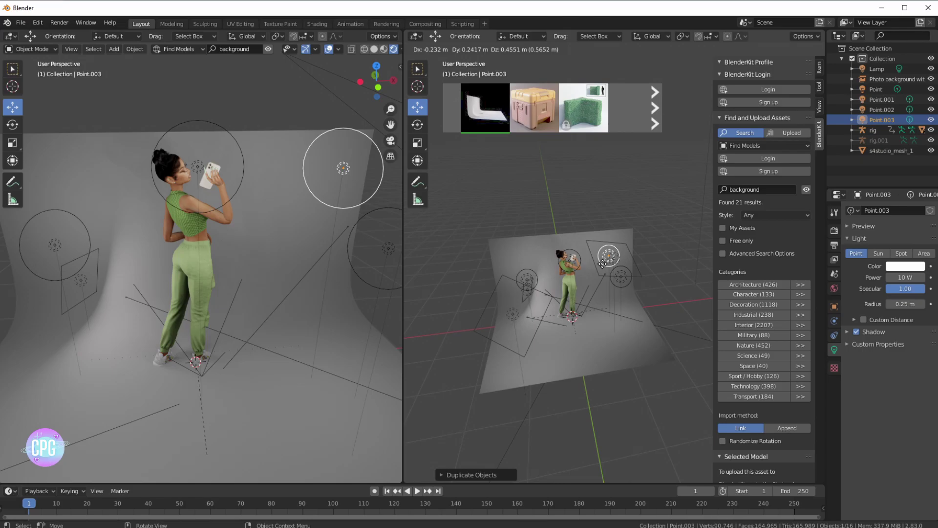
left_click(602, 265)
Change the last duplicated point light to a light green color and set its power to 20.3 W
scroll(606, 301, "up", 5)
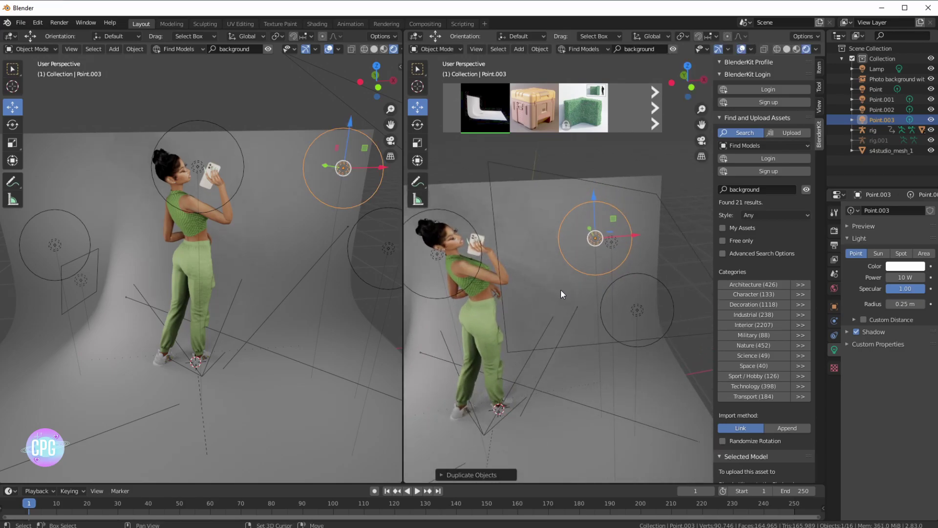
middle_click_drag(560, 293, 668, 272)
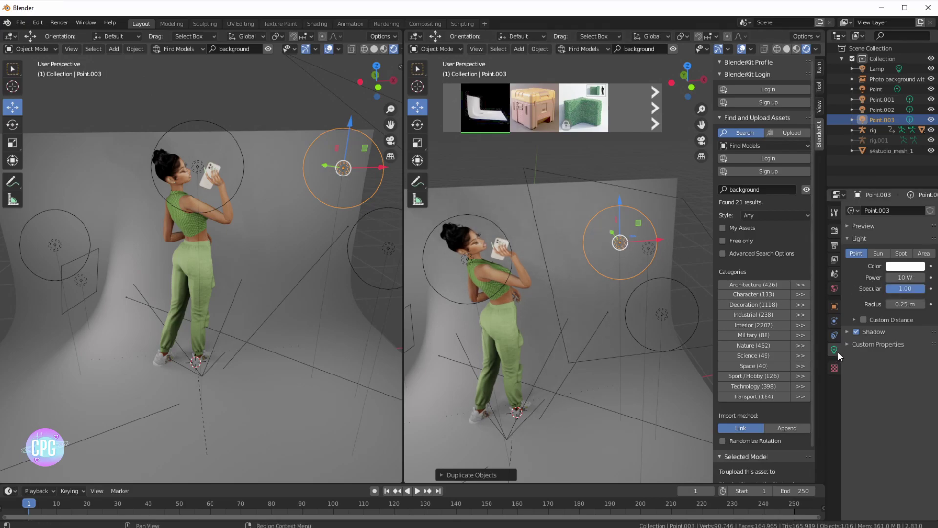
left_click(905, 266)
left_click_drag(897, 181, 855, 164)
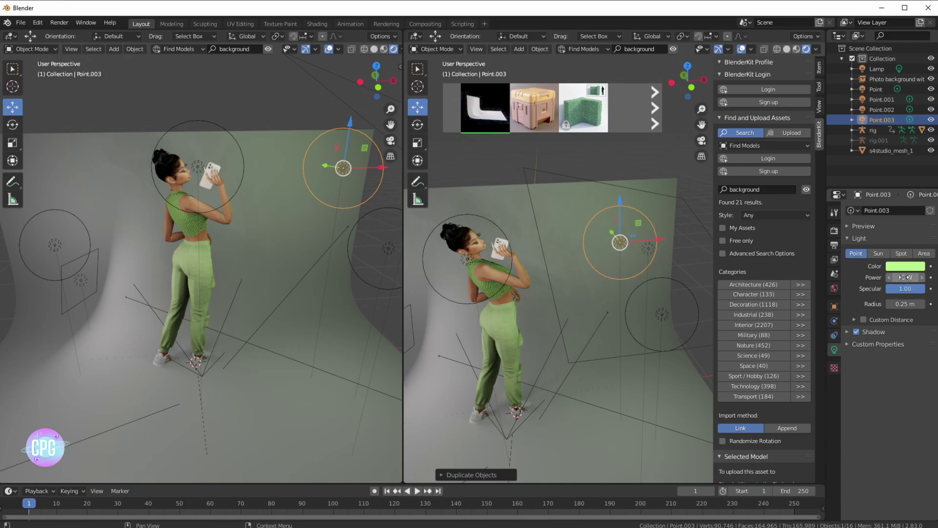
mouse_move(903, 277)
left_mouse_down()
mouse_move(937, 277)
mouse_move(897, 277)
left_mouse_up()
Duplicate the green point light twice, placing the copies left of the Sim at head height and near the legs
scroll(781, 290, "down", 2)
scroll(631, 273, "down", 2)
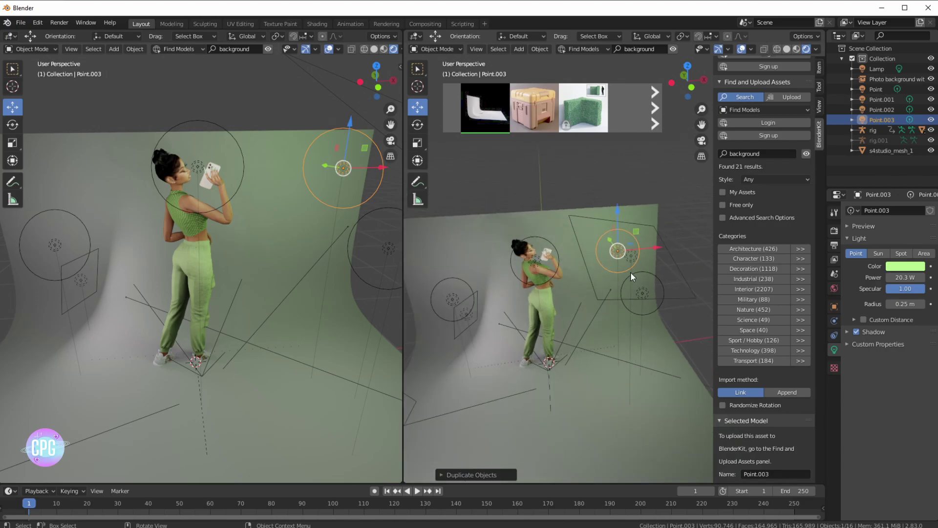
middle_click_drag(596, 254, 614, 269)
key("shift+d")
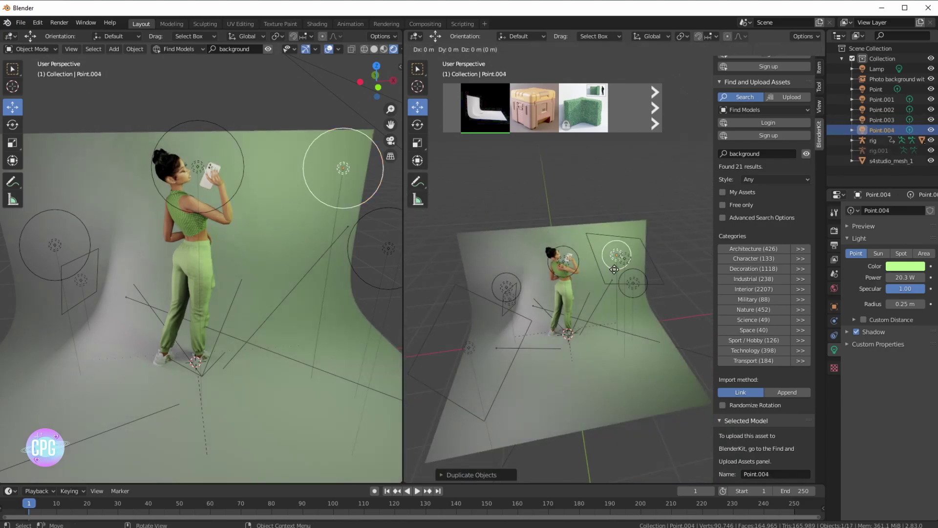
left_click(517, 287)
key("shift+d")
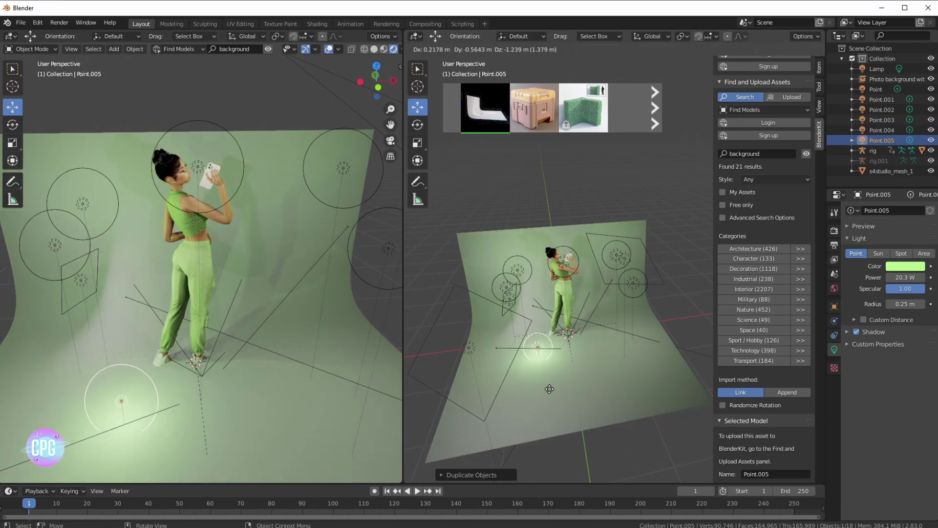
left_click(547, 333)
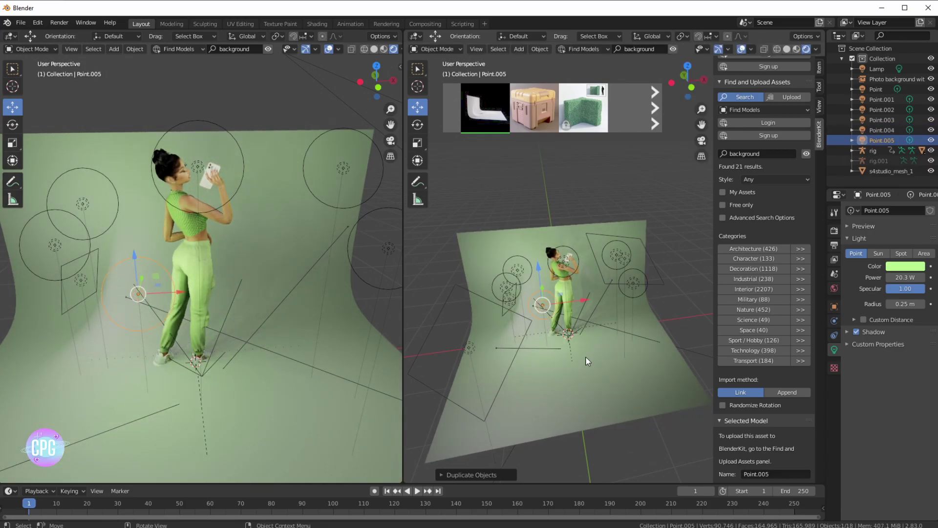
middle_click_drag(582, 357, 593, 354)
left_click(682, 307)
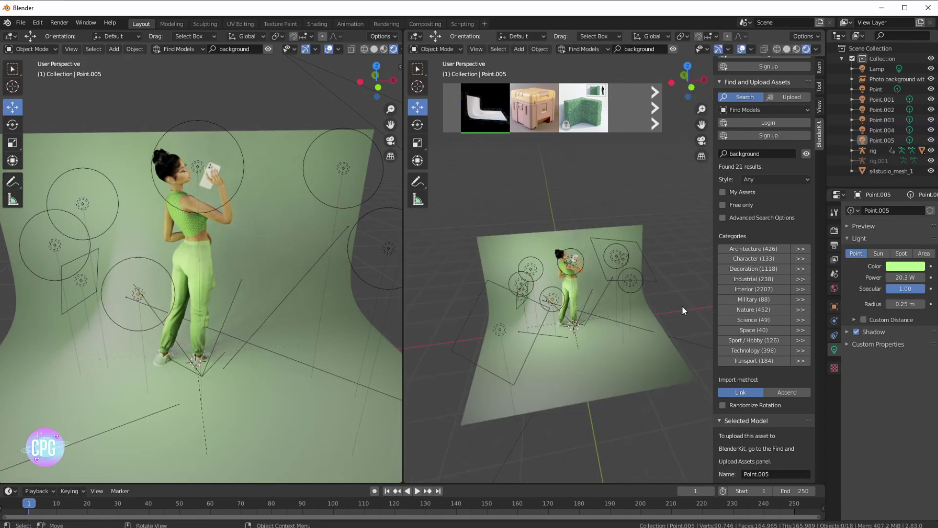
Try a sun light above the Sim and delete it
scroll(672, 288, "up", 6)
middle_click_drag(644, 276, 528, 372)
scroll(654, 376, "up", 6)
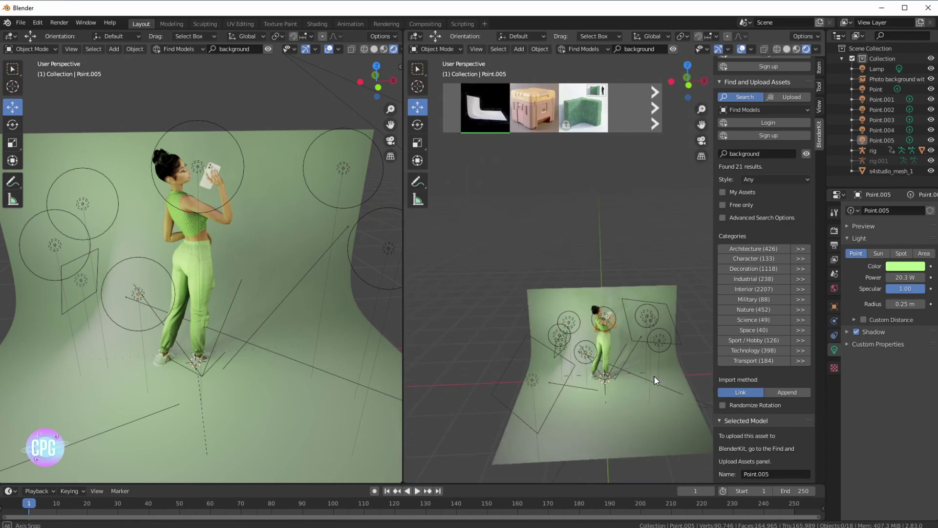
left_click(518, 50)
mouse_move(544, 190)
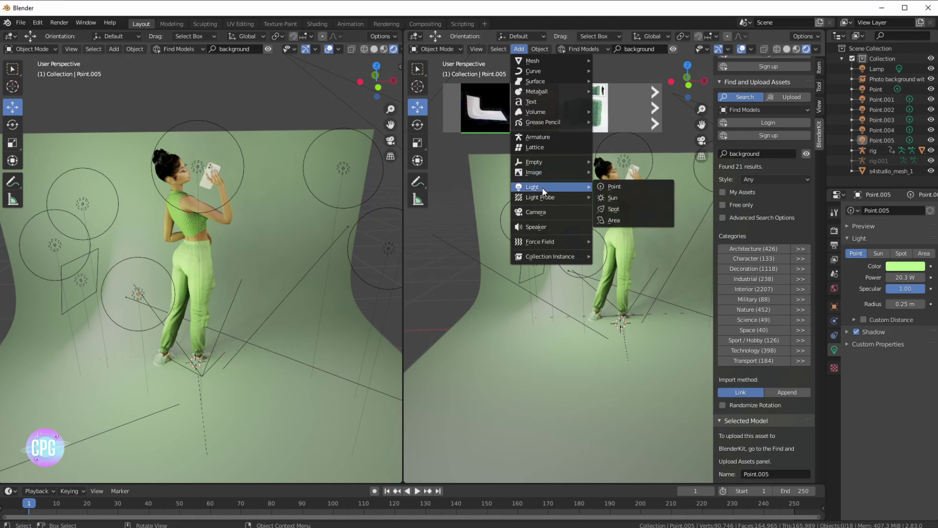
left_click(614, 198)
left_click_drag(616, 247, 621, 181)
key("Delete")
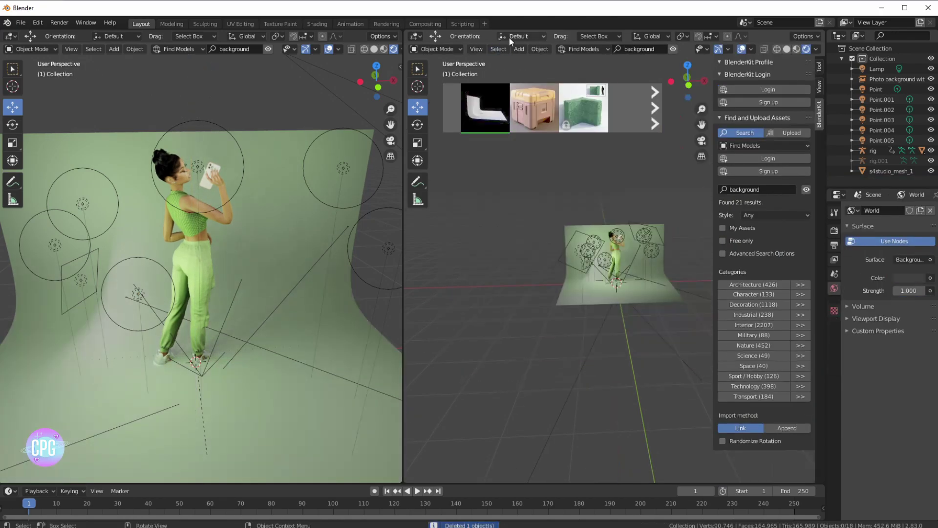
Try a spot light raised along Z high above the Sim and delete it
left_click(519, 50)
mouse_move(556, 187)
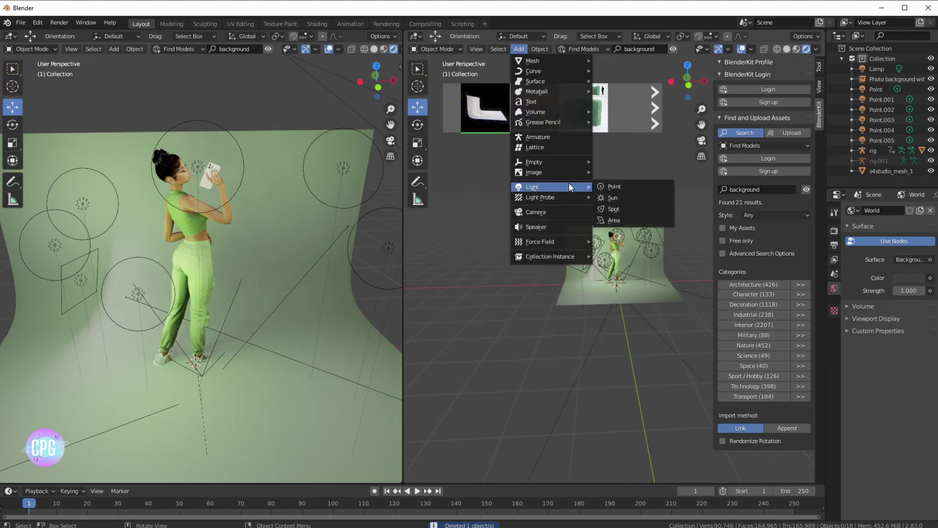
left_click(616, 207)
key("g")
key("z")
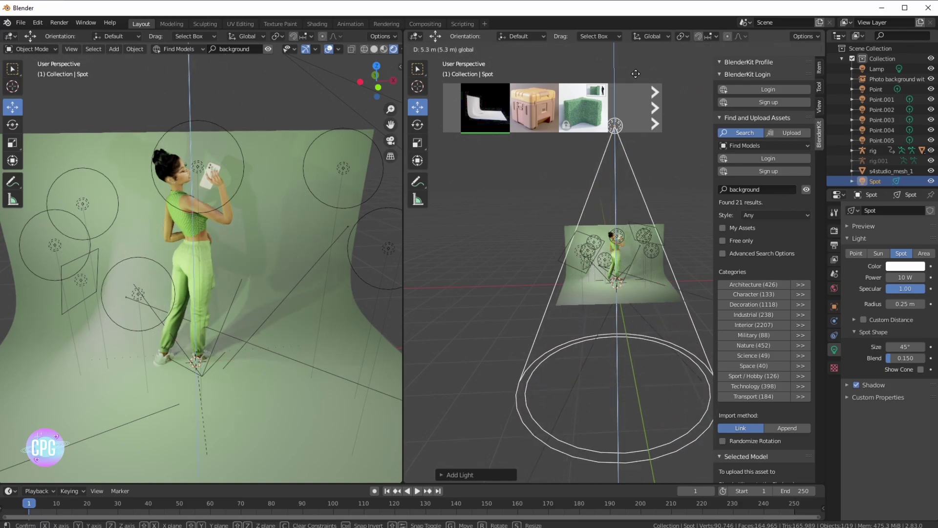
left_click(646, 60)
key("Delete")
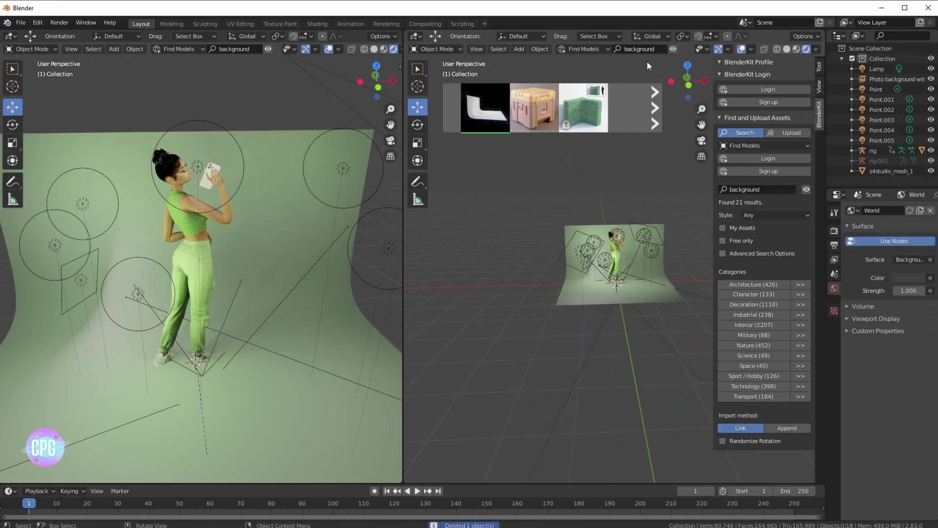
Hide the BlenderKit asset bar and replace the BlenderKit sidebar with the active tool settings
scroll(613, 304, "up", 5)
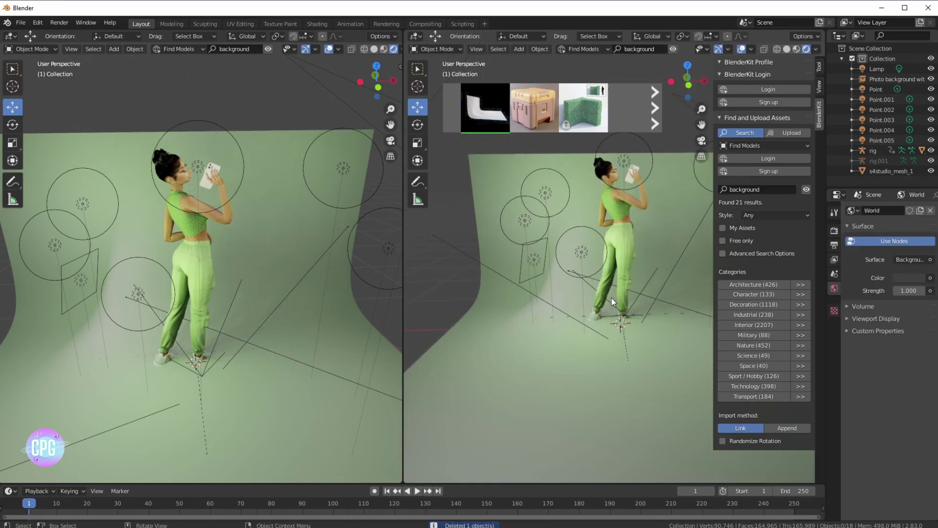
left_click(819, 64)
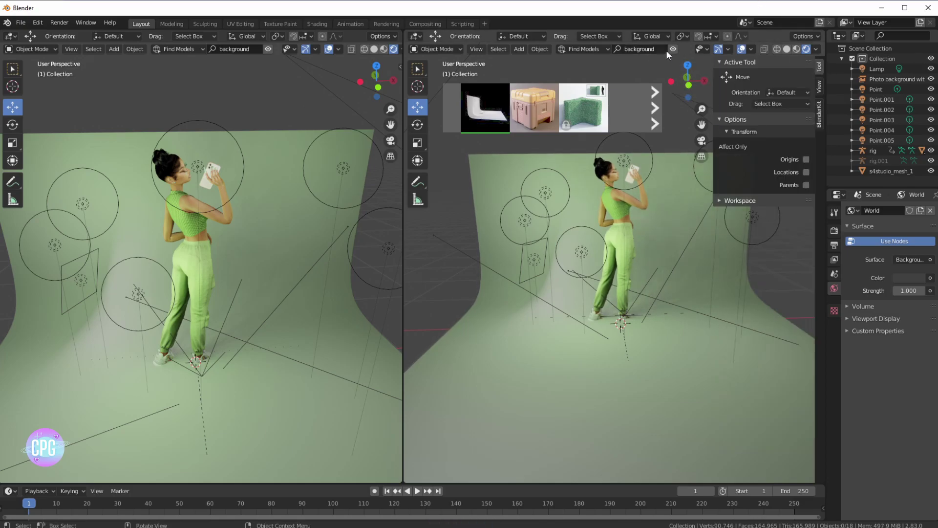
left_click(672, 49)
scroll(684, 196, "down", 8)
scroll(681, 265, "up", 10)
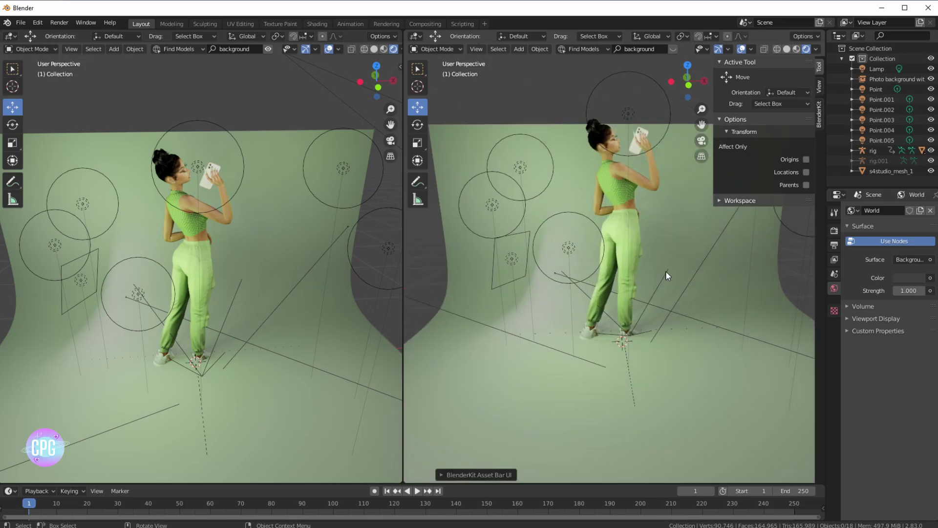
Add a camera at the origin by the Sim's feet
scroll(666, 270, "down", 5)
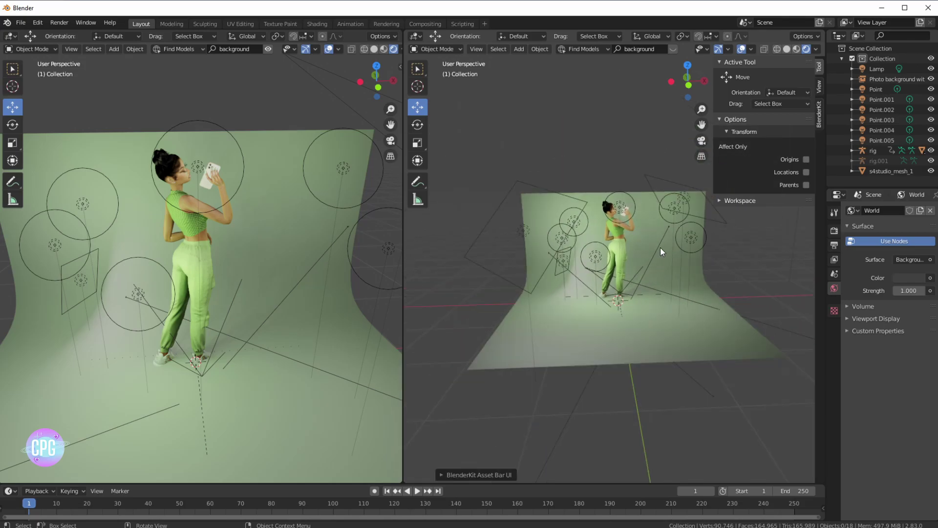
scroll(662, 247, "down", 4)
scroll(631, 248, "up", 6)
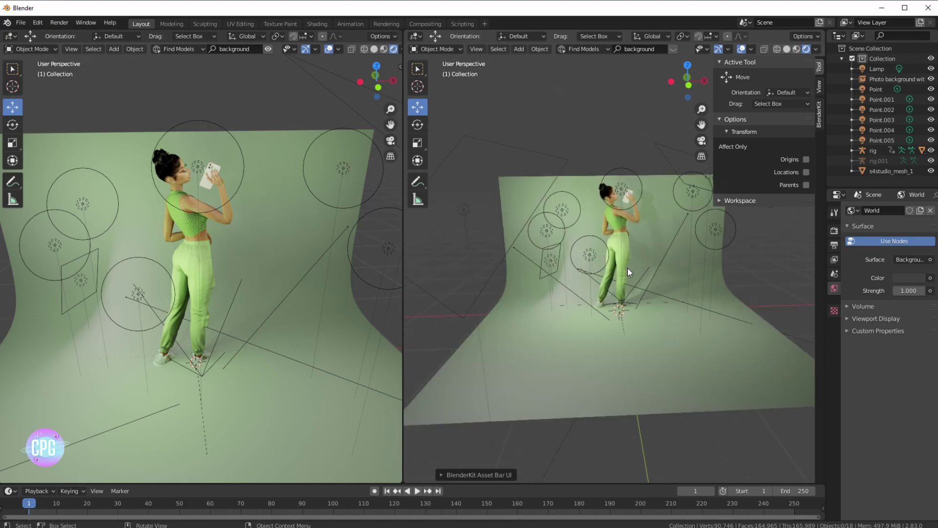
scroll(628, 267, "down", 4)
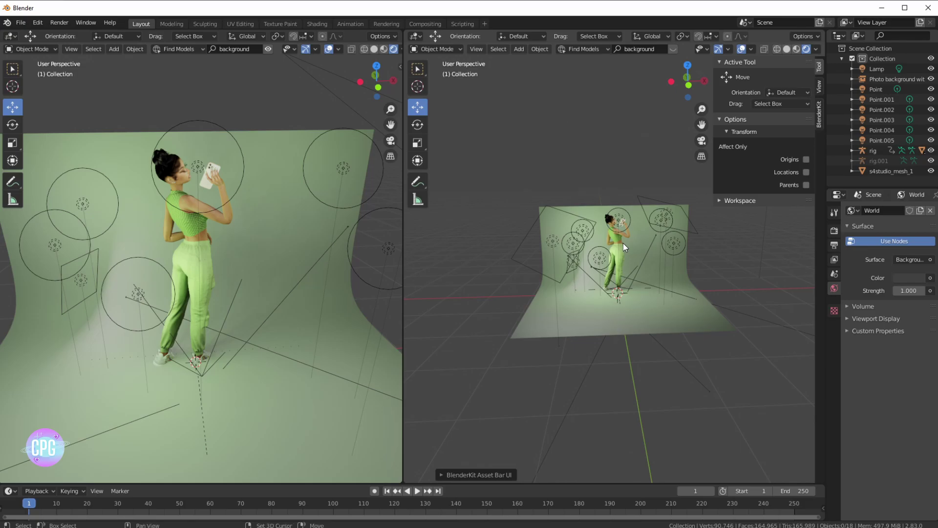
key("shift+a")
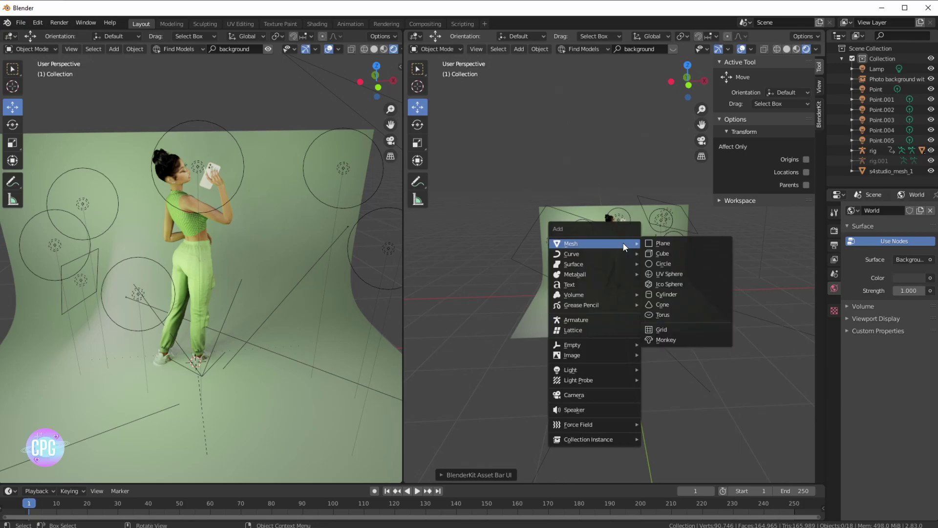
left_click(603, 395)
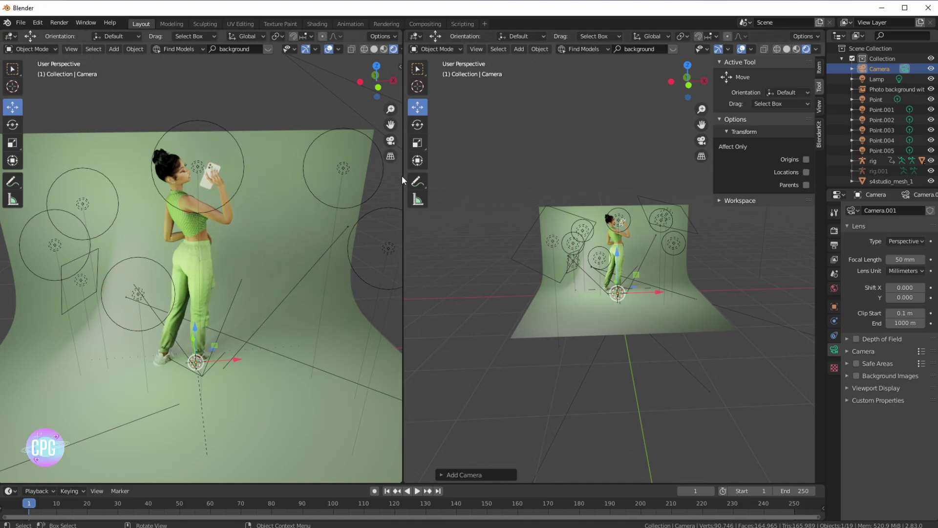
Show the scene through the new camera in the viewport without the sidebar
left_click(391, 141)
scroll(301, 254, "down", 4)
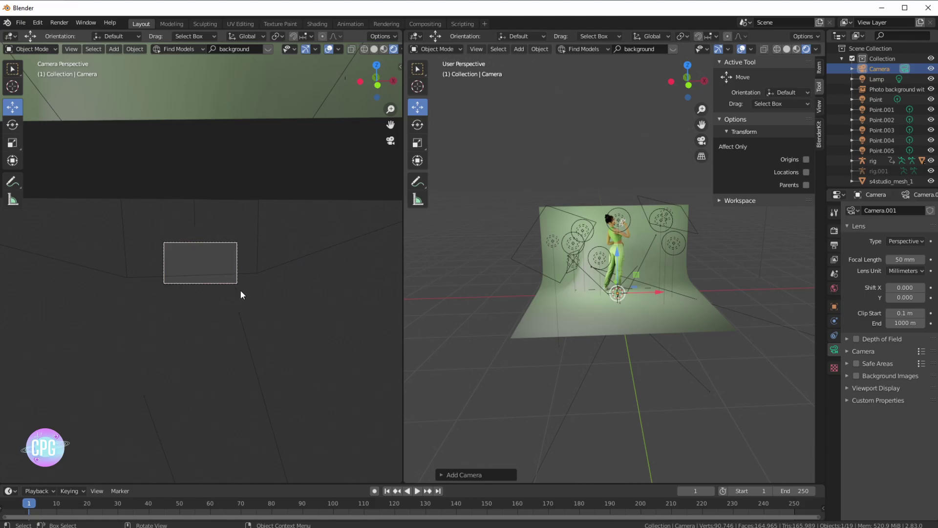
middle_click_drag(236, 287, 269, 305)
scroll(269, 304, "up", 5)
scroll(335, 229, "down", 6)
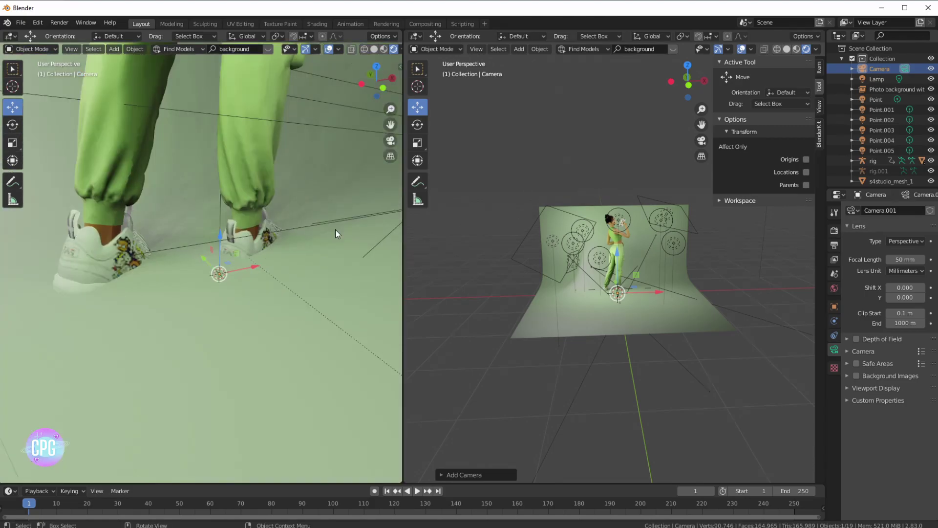
left_click(391, 141)
Try moving the camera away from the origin and undo the move
middle_click_drag(646, 287, 616, 273)
scroll(663, 283, "down", 3)
left_click_drag(616, 272, 702, 274)
middle_click_drag(701, 273, 646, 273)
key("ctrl+z")
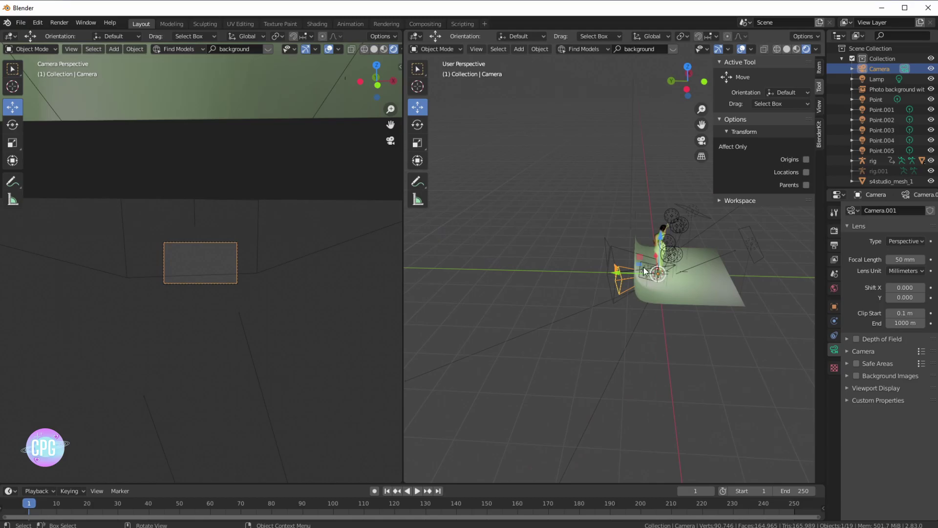
Move the camera along Y from the origin to the open front side of the photo background
left_click_drag(618, 275, 716, 289)
right_click(663, 274)
scroll(663, 293, "up", 5)
scroll(716, 288, "down", 5)
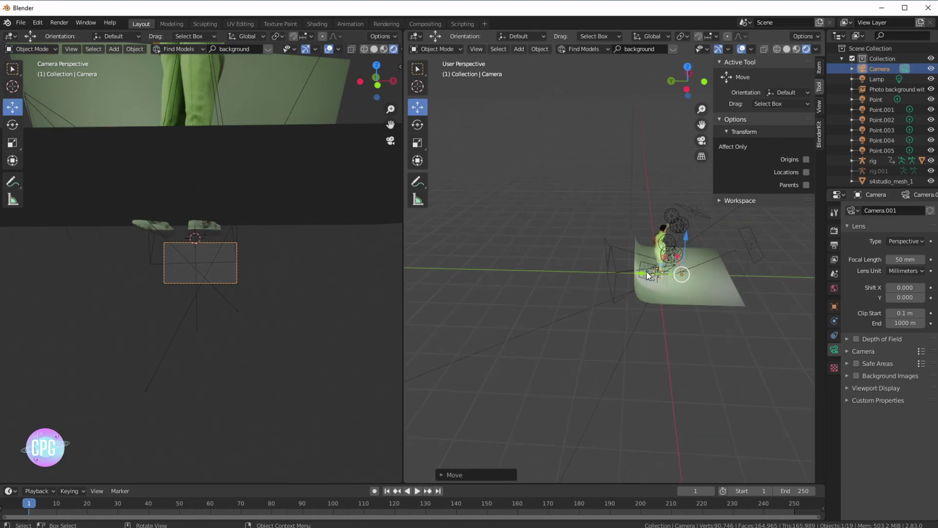
left_click_drag(643, 270, 703, 272)
right_click(704, 271)
Raise the camera along Z to the Sim's upper body and move it back about 1.37 m along Y
middle_click_drag(705, 270, 744, 254)
key("g")
key("z")
left_click(687, 240)
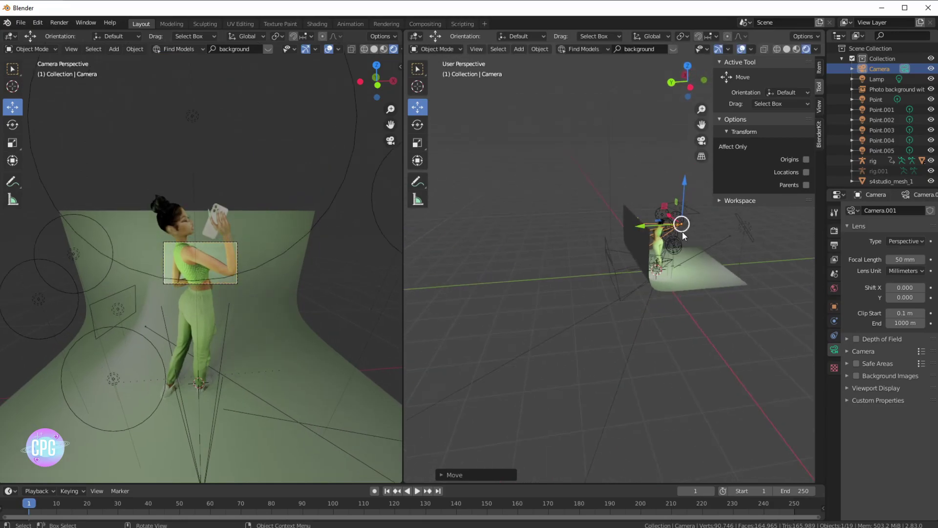
middle_click_drag(682, 231, 619, 238, "shift")
scroll(619, 236, "up", 4)
key("g")
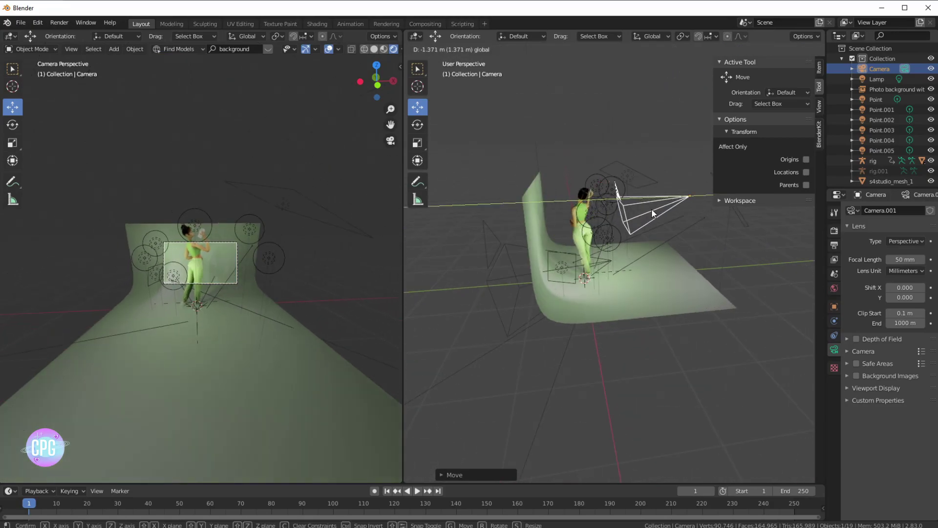
left_click(610, 204)
Tilt the camera slightly about its X axis with the Rotate tool
middle_click_drag(610, 205, 428, 107)
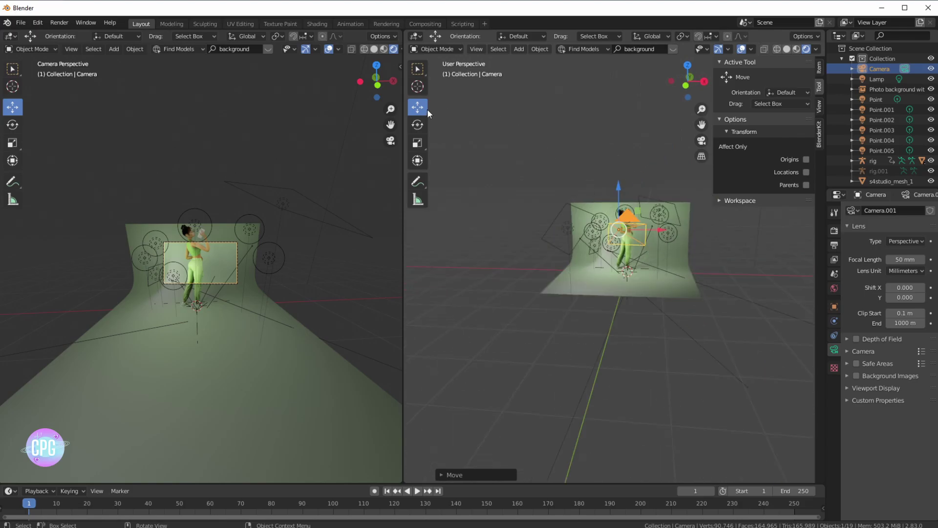
left_click(423, 121)
mouse_move(615, 201)
left_mouse_down()
mouse_move(628, 188)
mouse_move(620, 213)
left_mouse_up()
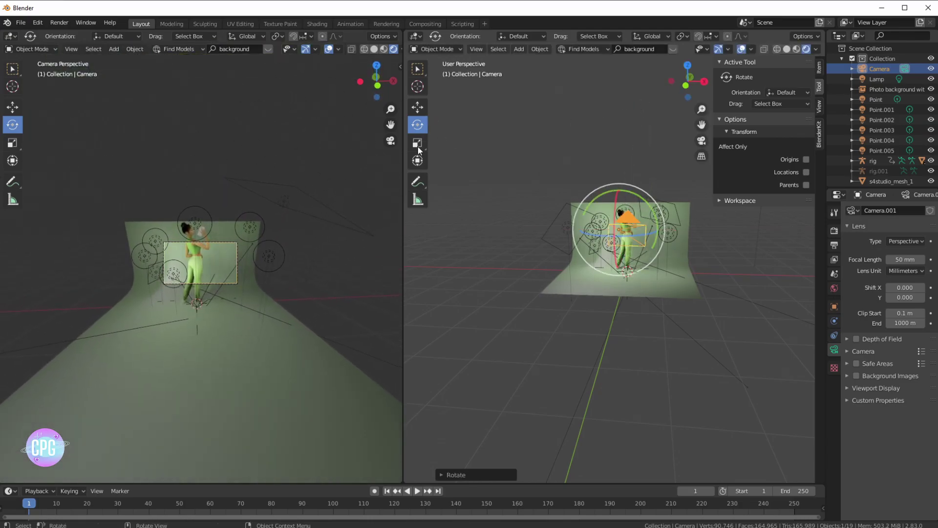
left_click(419, 108)
left_click(421, 140)
left_click(418, 125)
left_click(417, 160)
left_click(417, 108)
left_click(417, 125)
Shorten the camera's focal length to 31.46 mm and lower the camera slightly along Z with the Move tool
middle_click_drag(695, 253, 697, 218)
left_click_drag(697, 220, 703, 223)
left_click(419, 106)
left_click_drag(669, 196, 658, 234)
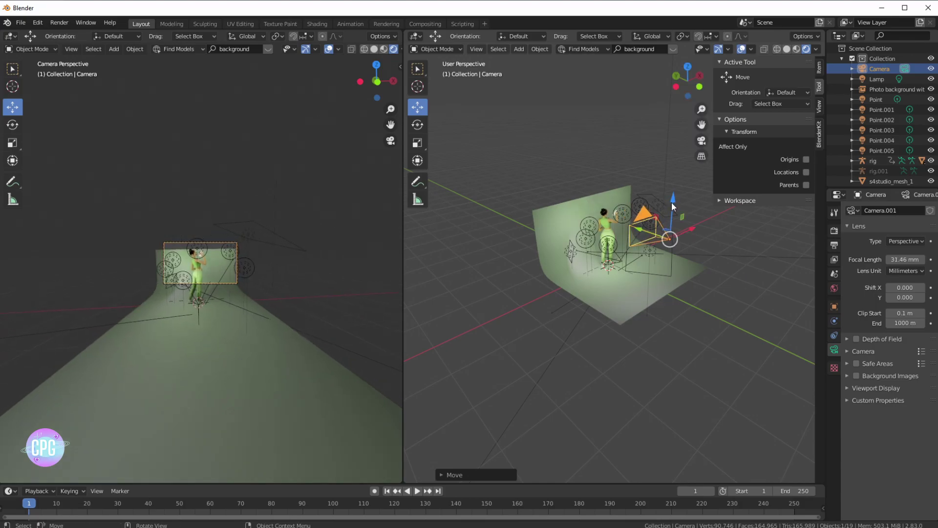
left_click_drag(672, 202, 675, 211)
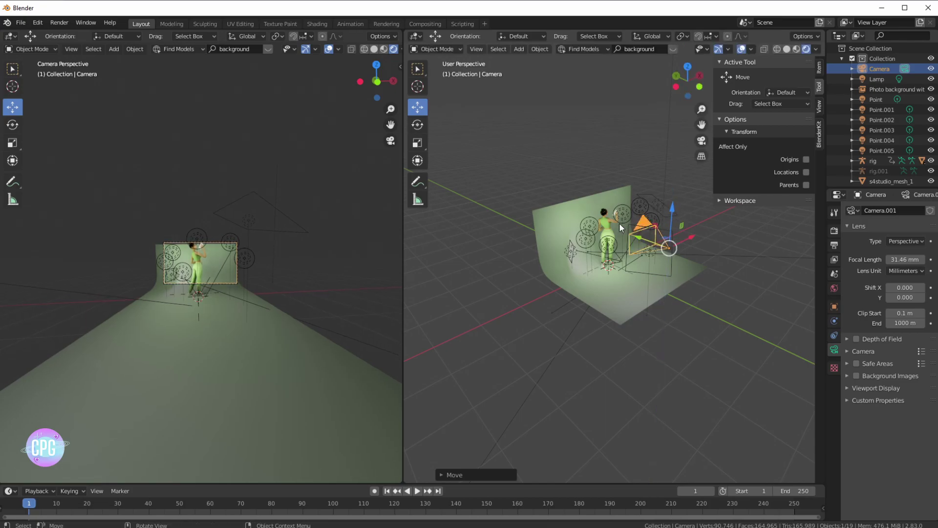
Lower the photo background with lights slightly along Z until its floor sits under the Sim's shoes
middle_click_drag(636, 232, 619, 238)
left_click_drag(653, 235, 691, 214)
scroll(237, 279, "up", 8)
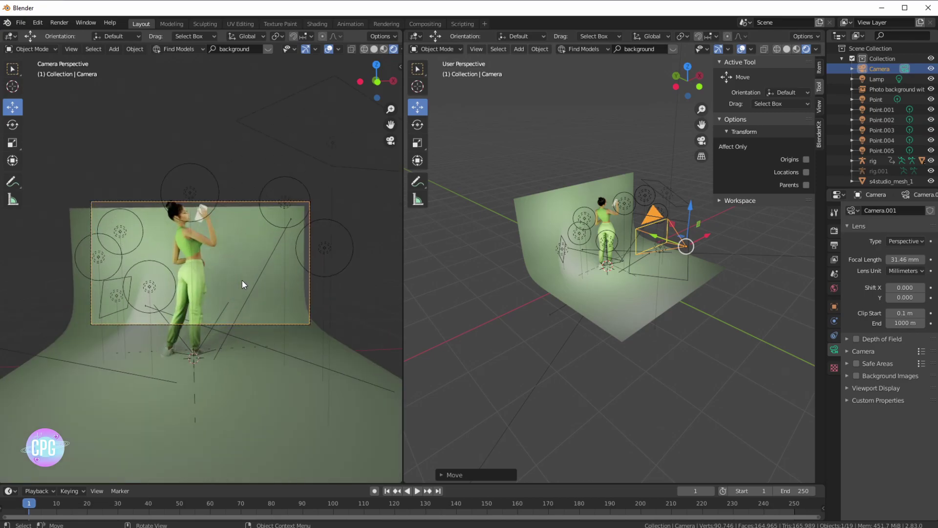
left_click(551, 217)
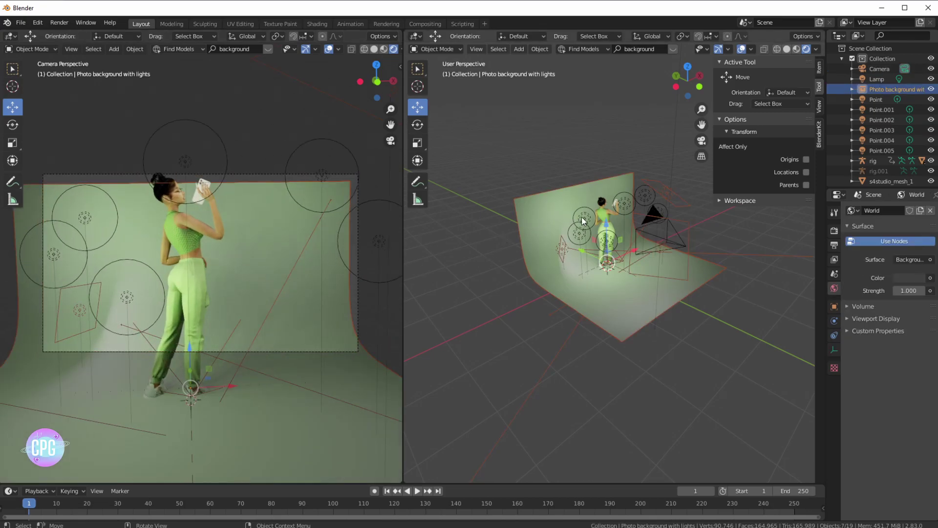
left_click_drag(604, 227, 608, 225)
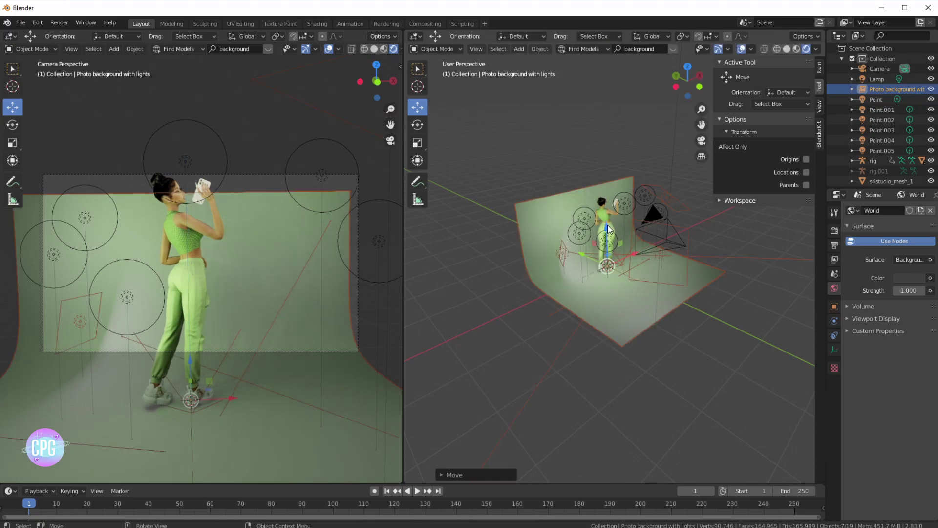
left_click(683, 343)
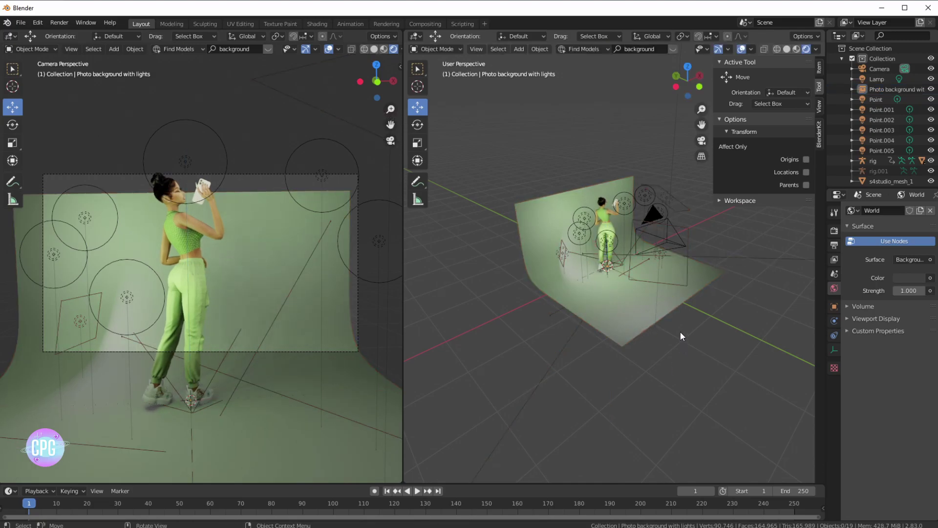
Scale up the photo background with lights uniformly until the backdrop extends beyond the upper edge of the camera frame
middle_click_drag(644, 313, 596, 362)
scroll(664, 328, "up", 6)
scroll(595, 359, "down", 6)
middle_click_drag(641, 318, 675, 292)
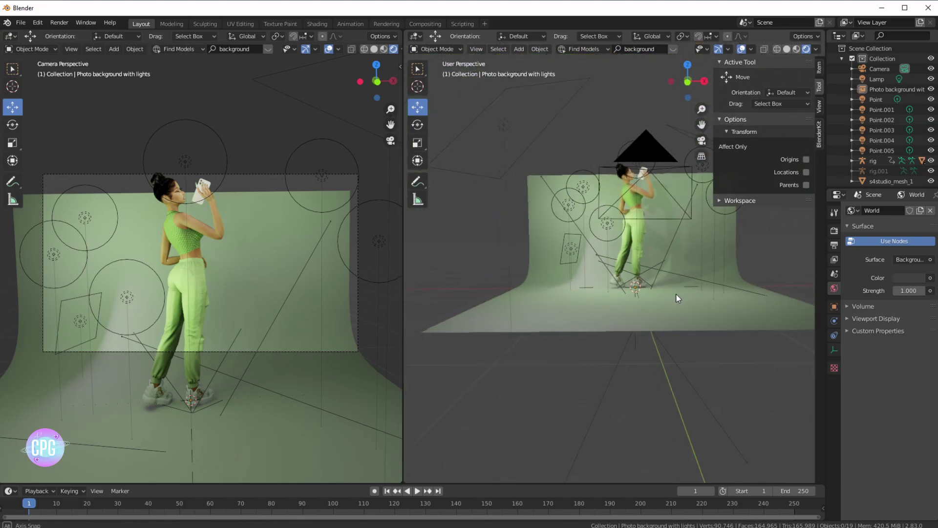
left_click(685, 319)
key("s")
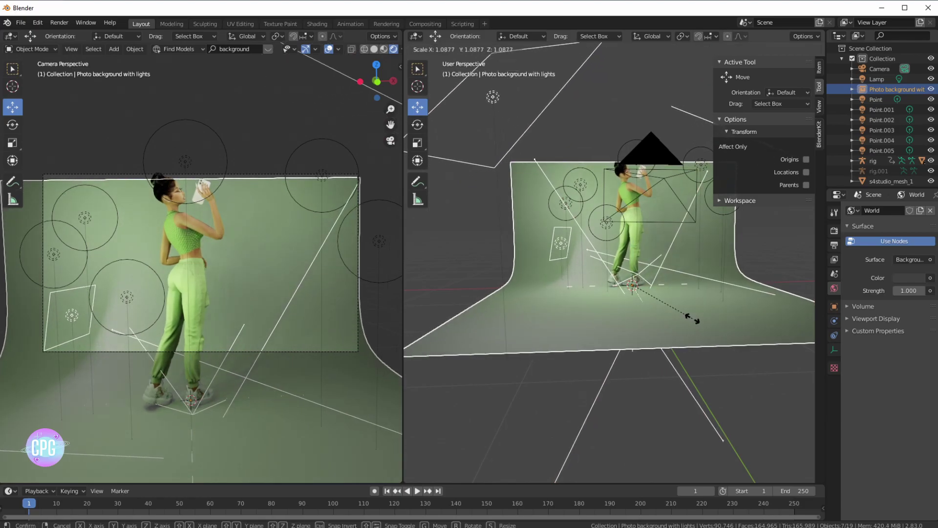
left_click(696, 323)
scroll(634, 376, "down", 3)
left_click(633, 377)
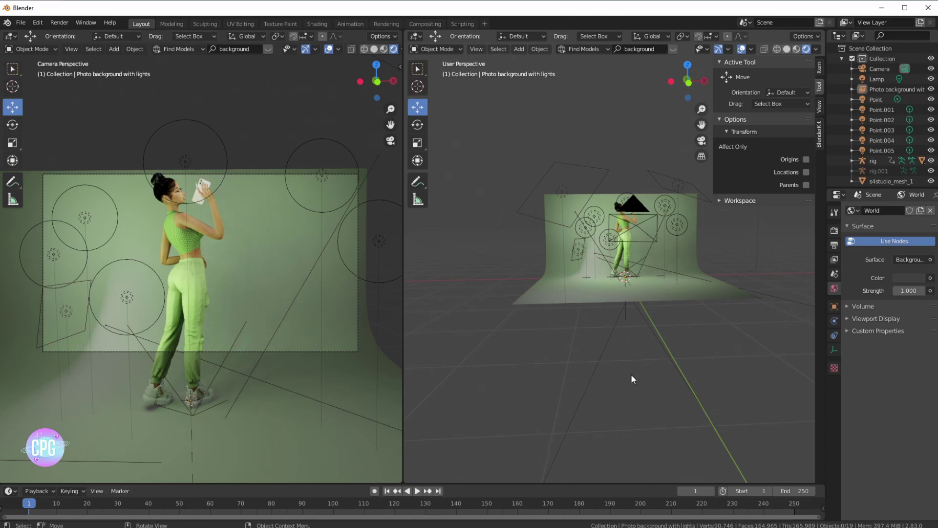
left_click(615, 297)
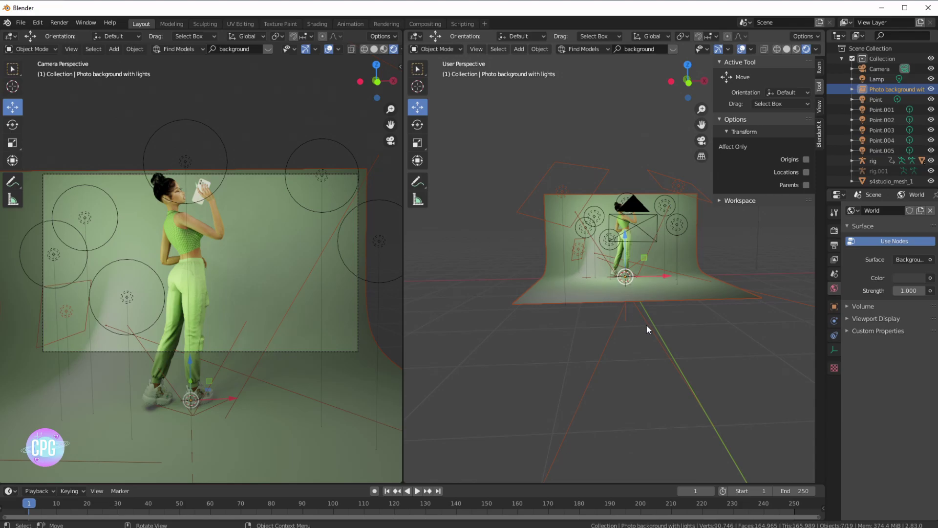
left_click(654, 367)
Move the camera back along Y until the whole Sim fits in the frame, and lower it slightly along Z
middle_click_drag(654, 366, 718, 336)
middle_click_drag(683, 243, 700, 259)
left_click(651, 255)
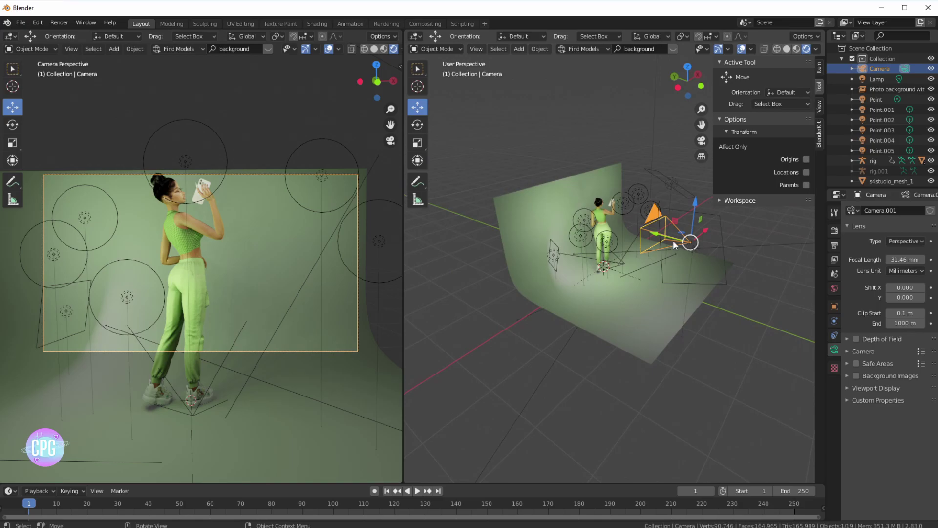
scroll(663, 243, "down", 3)
key("g")
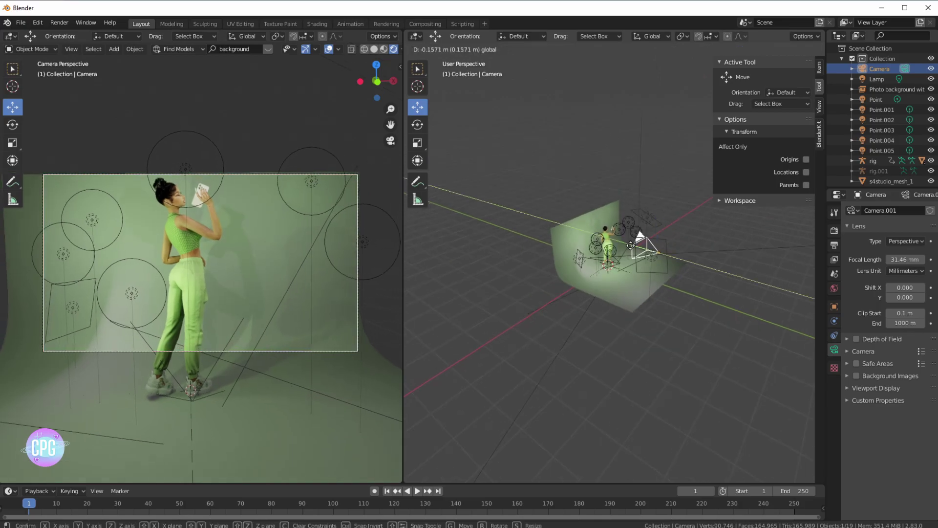
left_click(655, 259)
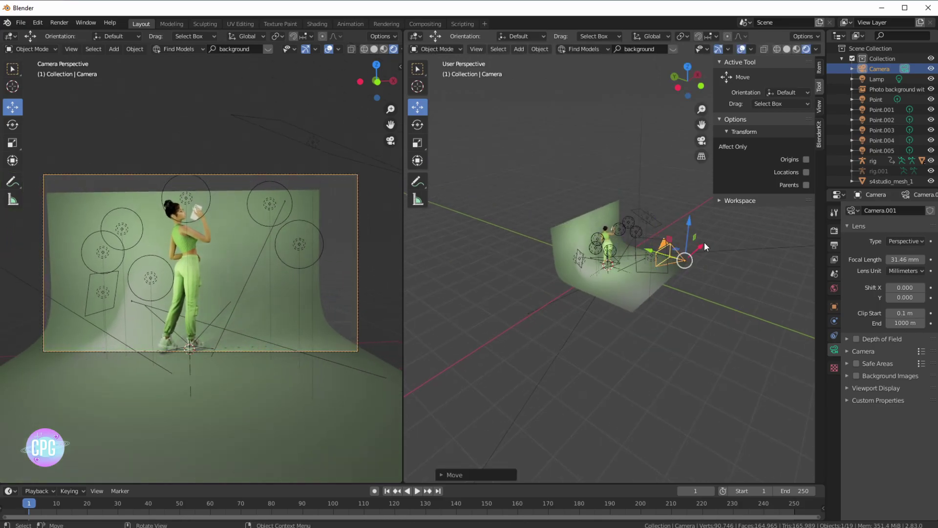
left_click_drag(690, 231, 691, 237)
Try lengthening the camera's focal length to about 45 mm and about 65 mm by resizing its frame in the viewport
middle_click_drag(703, 247, 693, 251)
mouse_move(652, 259)
left_mouse_down()
mouse_move(641, 254)
mouse_move(643, 262)
left_mouse_up()
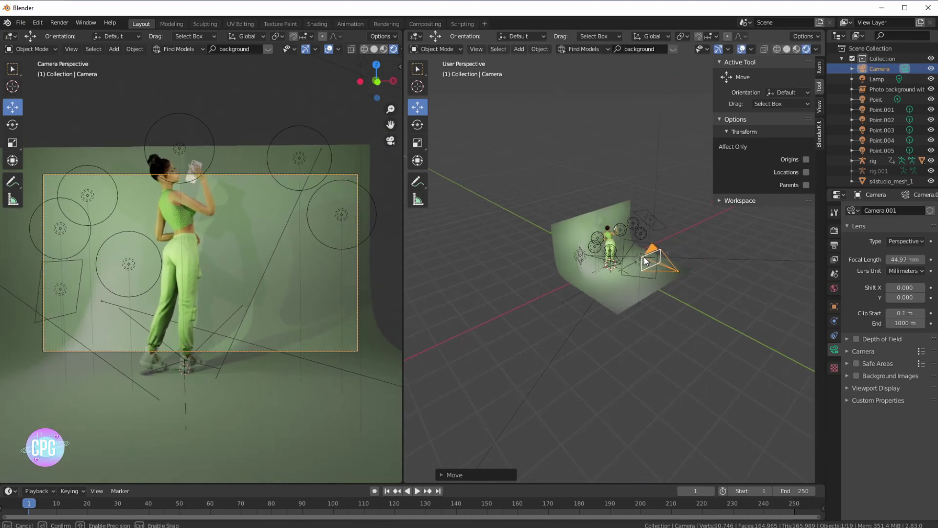
right_click(644, 258)
scroll(653, 267, "up", 6)
middle_click_drag(699, 287, 667, 294)
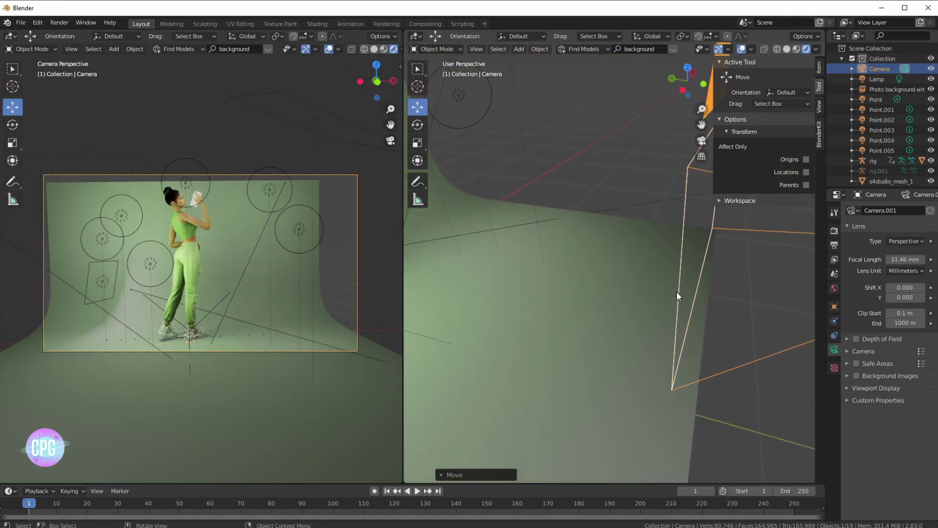
left_click_drag(677, 291, 518, 220)
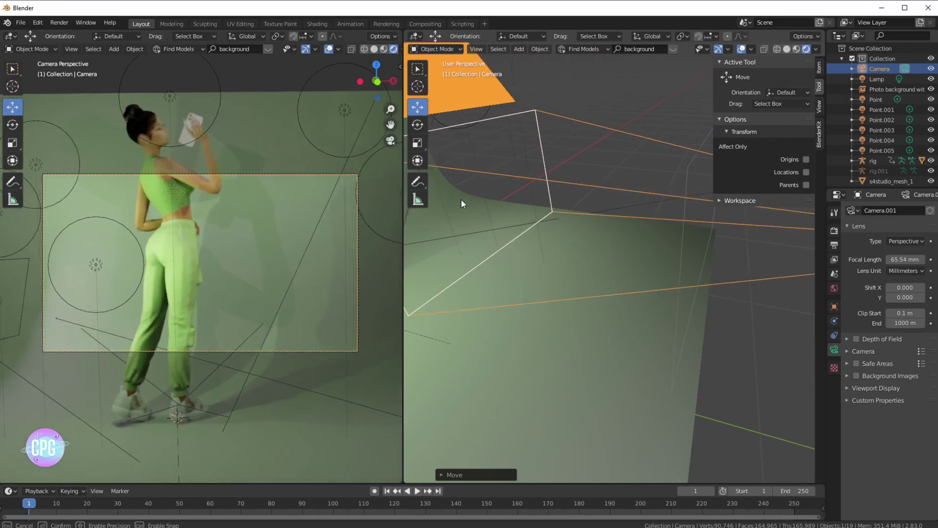
Move the camera slightly closer to the Sim along Y and shift it a little along X
scroll(518, 221, "down", 5)
mouse_move(656, 261)
left_mouse_down()
mouse_move(637, 255)
mouse_move(646, 258)
left_mouse_up()
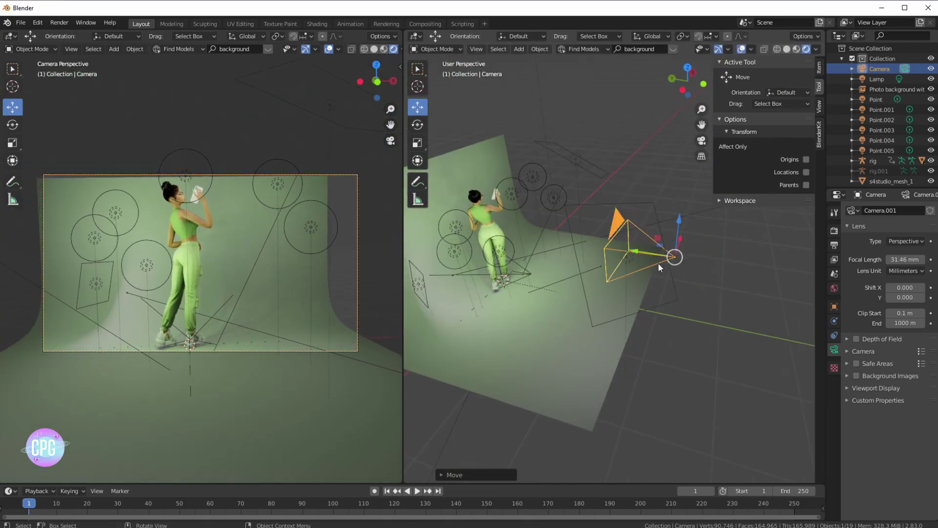
middle_click_drag(652, 262, 628, 265)
mouse_move(634, 264)
left_mouse_down()
mouse_move(620, 265)
mouse_move(644, 255)
left_mouse_up()
Enlarge the photo background with lights uniformly once more so the backdrop extends above the camera frame
left_click(645, 256)
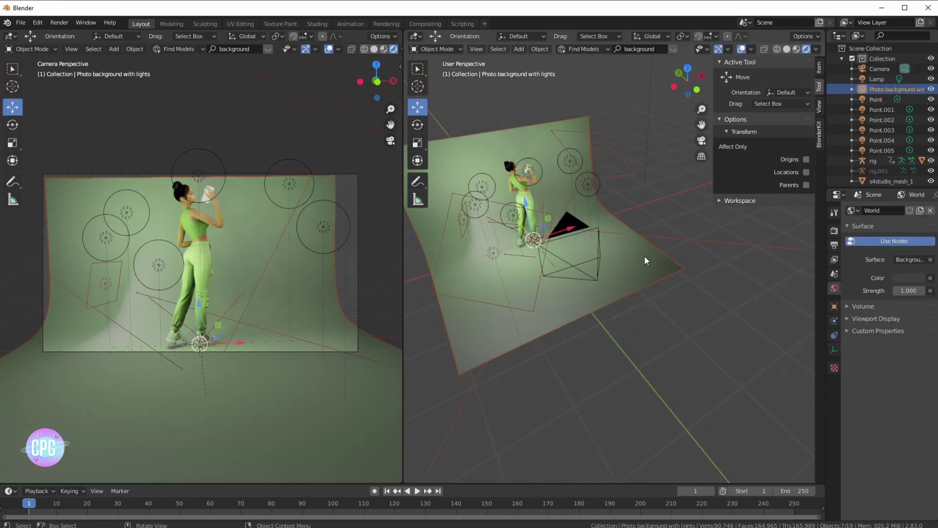
key("s")
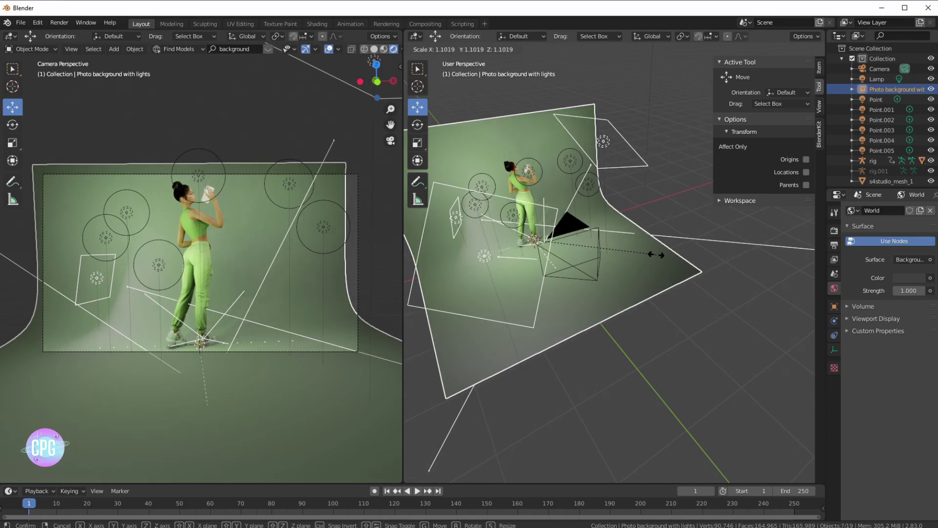
left_click(661, 254)
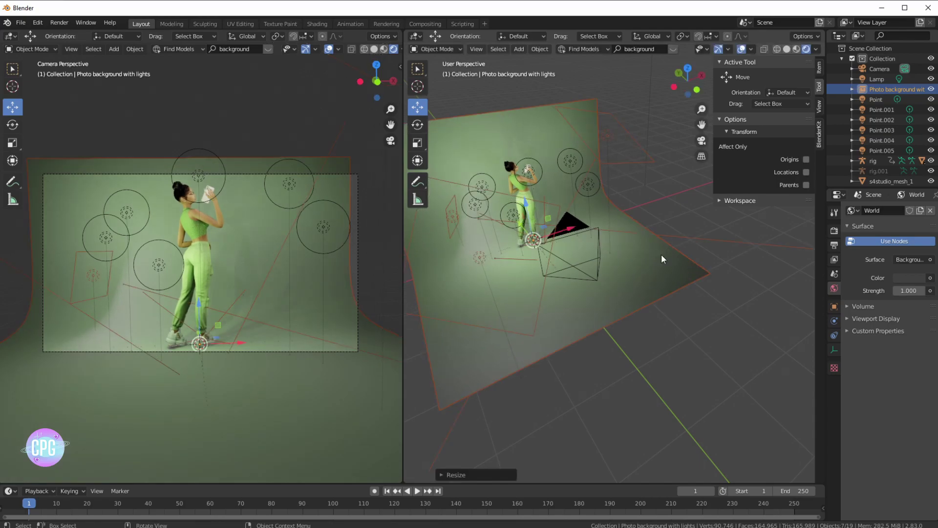
Shift the camera about 0.17 m in the negative X direction so the backdrop covers the full frame width
left_click(596, 274)
key("g")
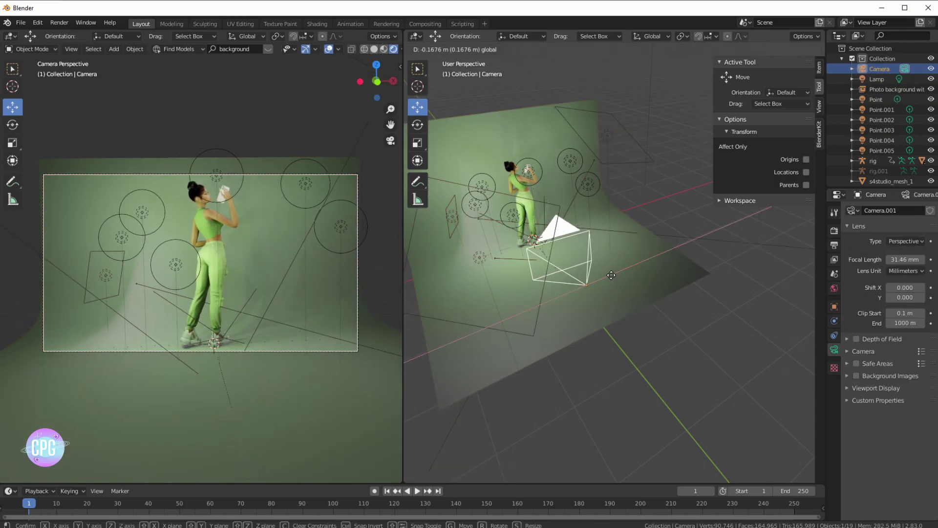
left_click(612, 279)
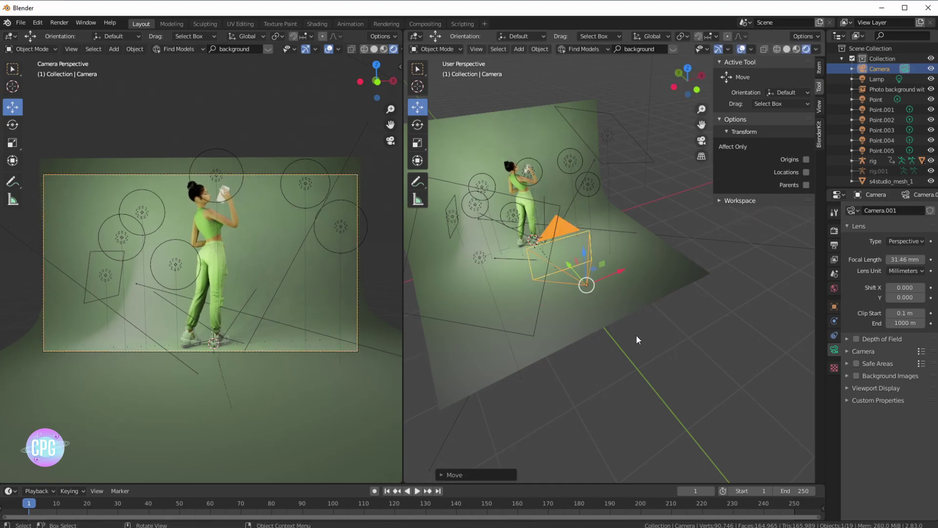
left_click(632, 383)
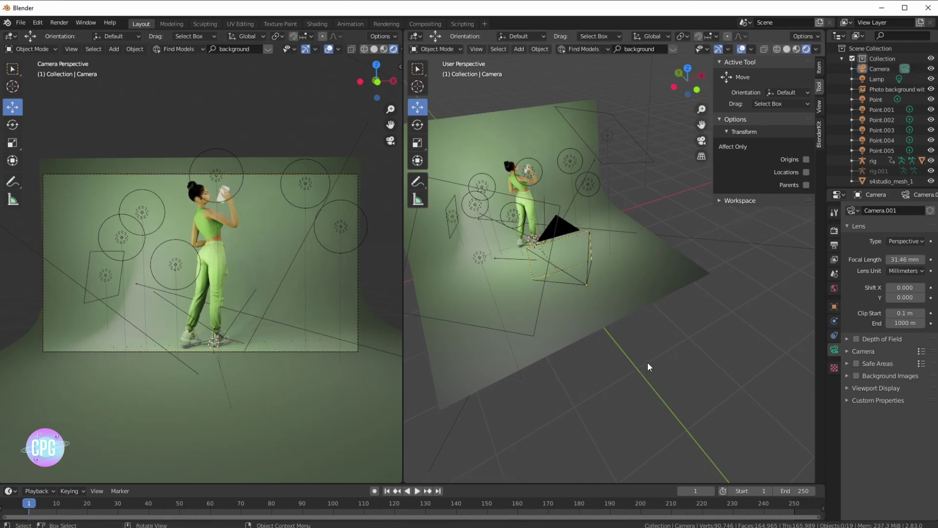
Set the scene's render engine to Cycles
left_click(836, 234)
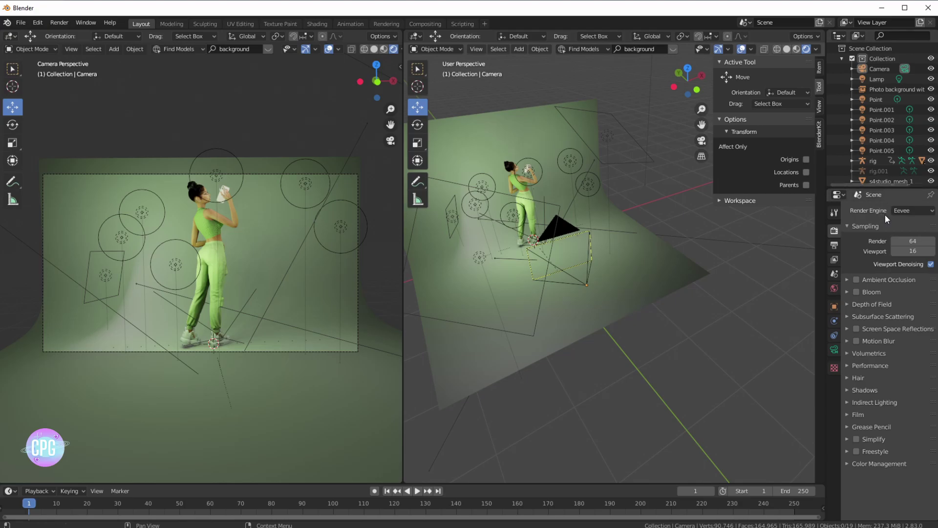
left_click(905, 212)
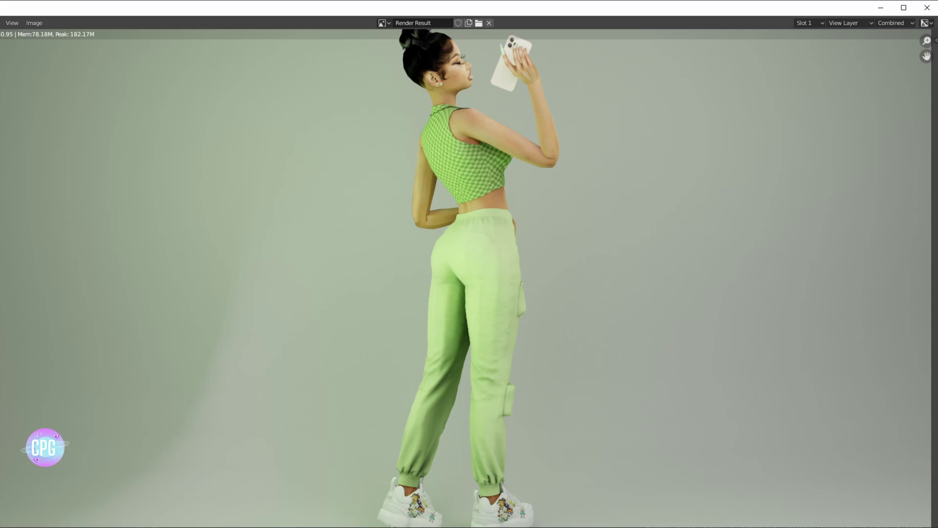
Examine the finished render of the Sim, up close and as a whole image
left_click(756, 523)
left_click(783, 472)
scroll(608, 313, "down", 2)
scroll(608, 313, "up", 2)
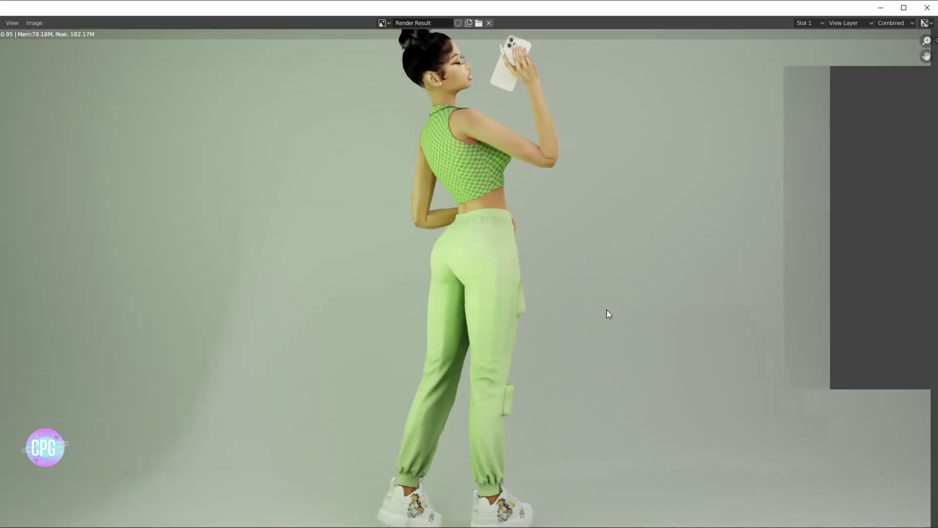
scroll(609, 313, "down", 2)
scroll(608, 313, "up", 1)
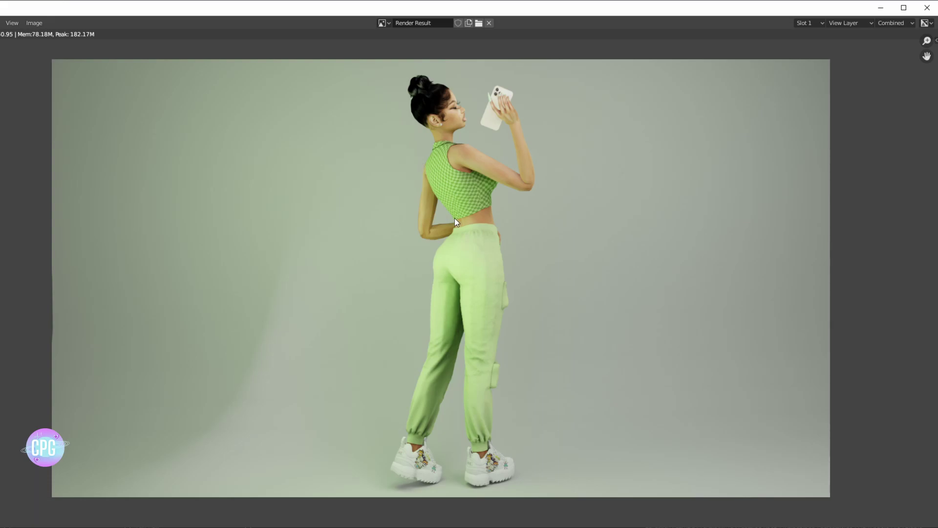
Save the rendered image as the PNG file "render 1" in the Pictures folder and close the render window
left_click(44, 23)
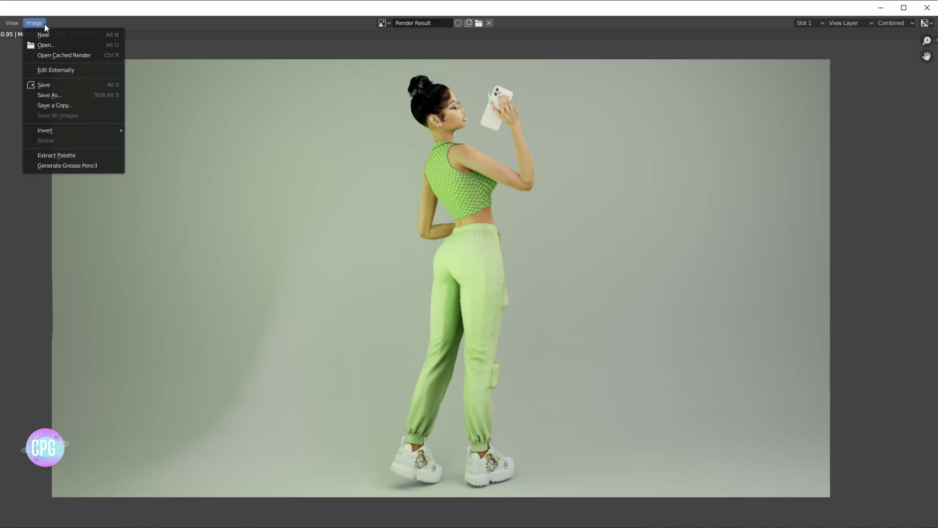
left_click(73, 95)
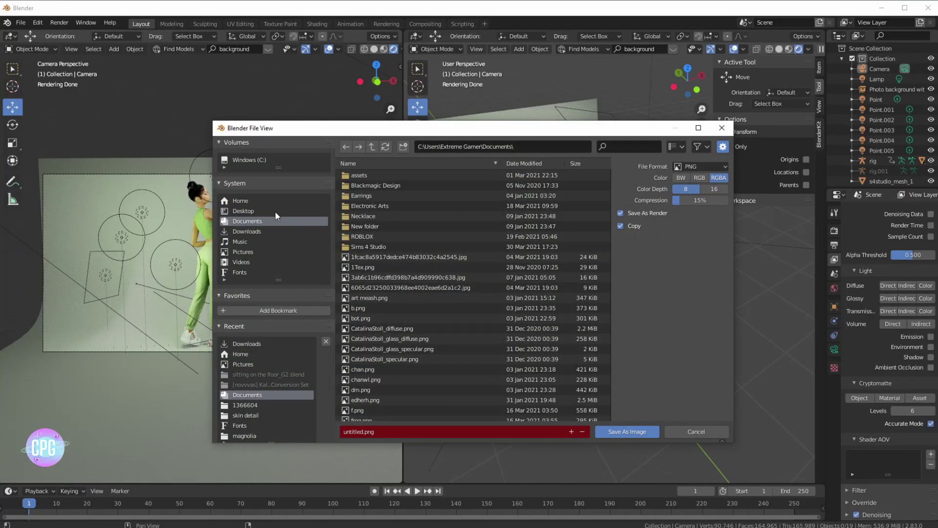
left_click(243, 252)
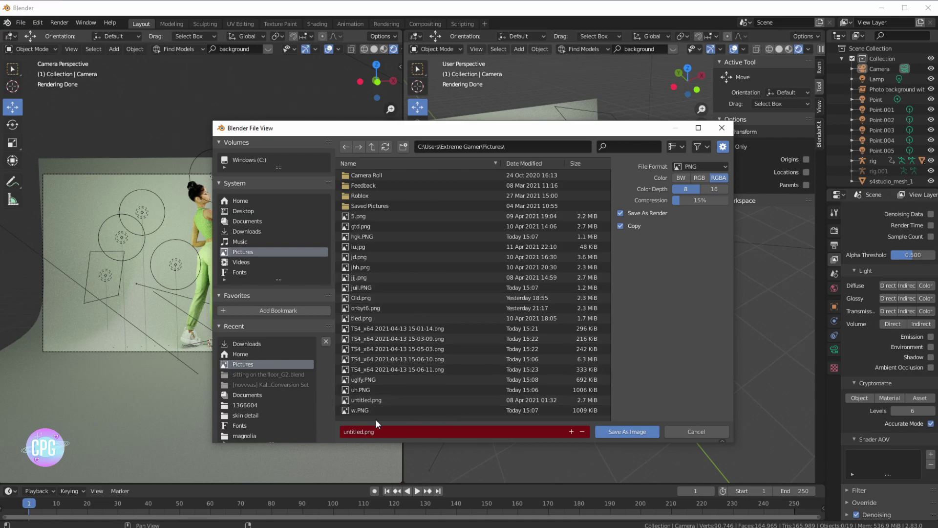
left_click(361, 430)
type("gd")
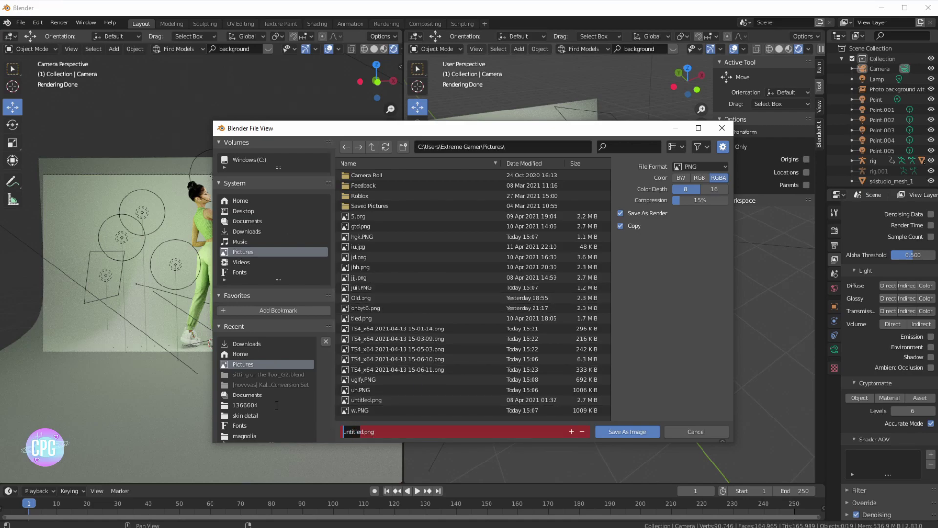
key("BackSpace")
key("BackSpace")
type("render 1")
left_click(624, 434)
left_click(624, 434)
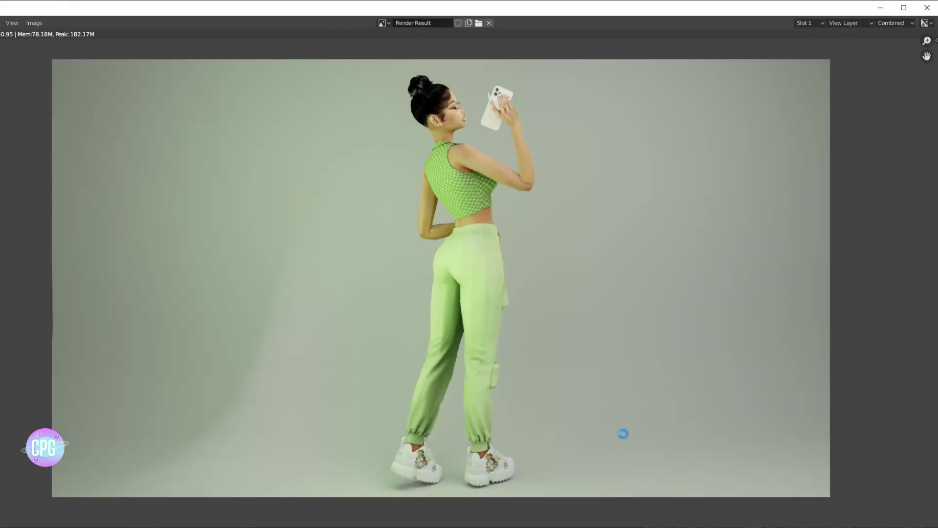
left_click(927, 9)
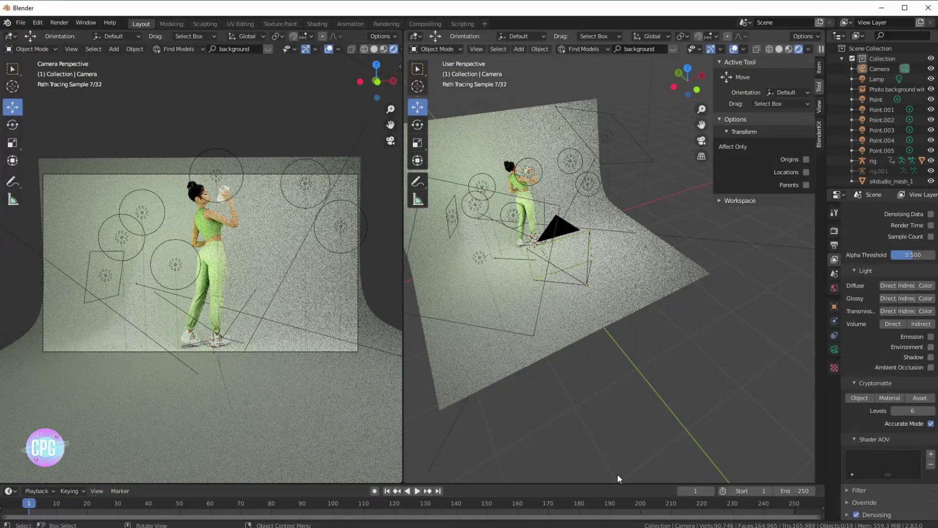